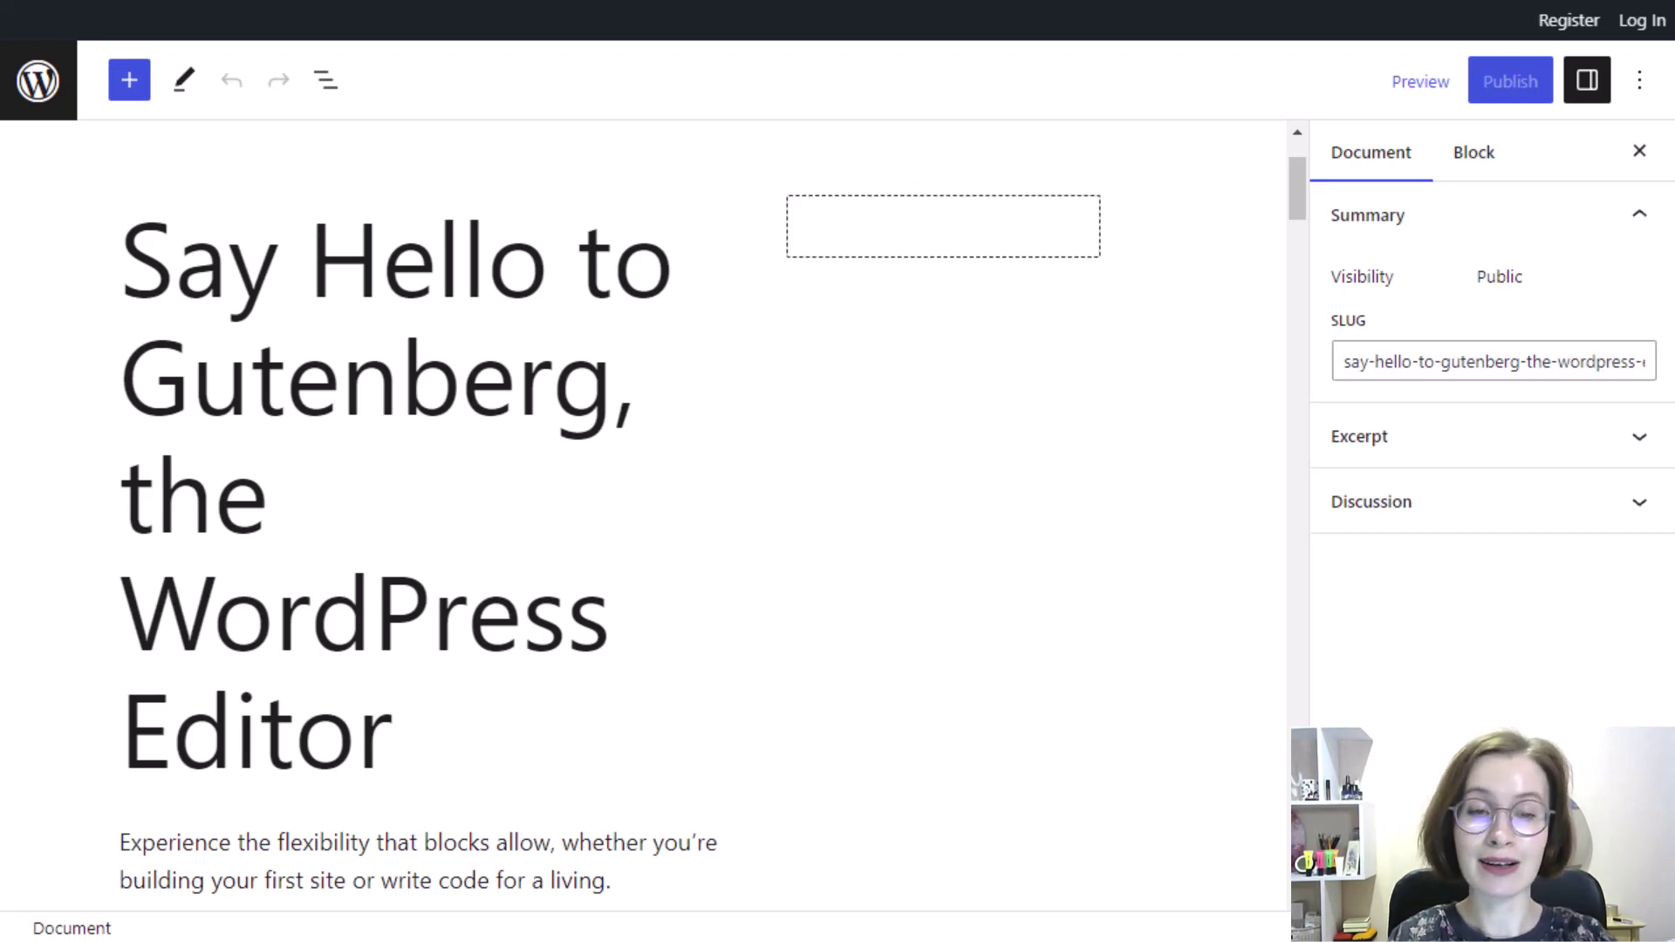
scroll(645, 515, "down", 10)
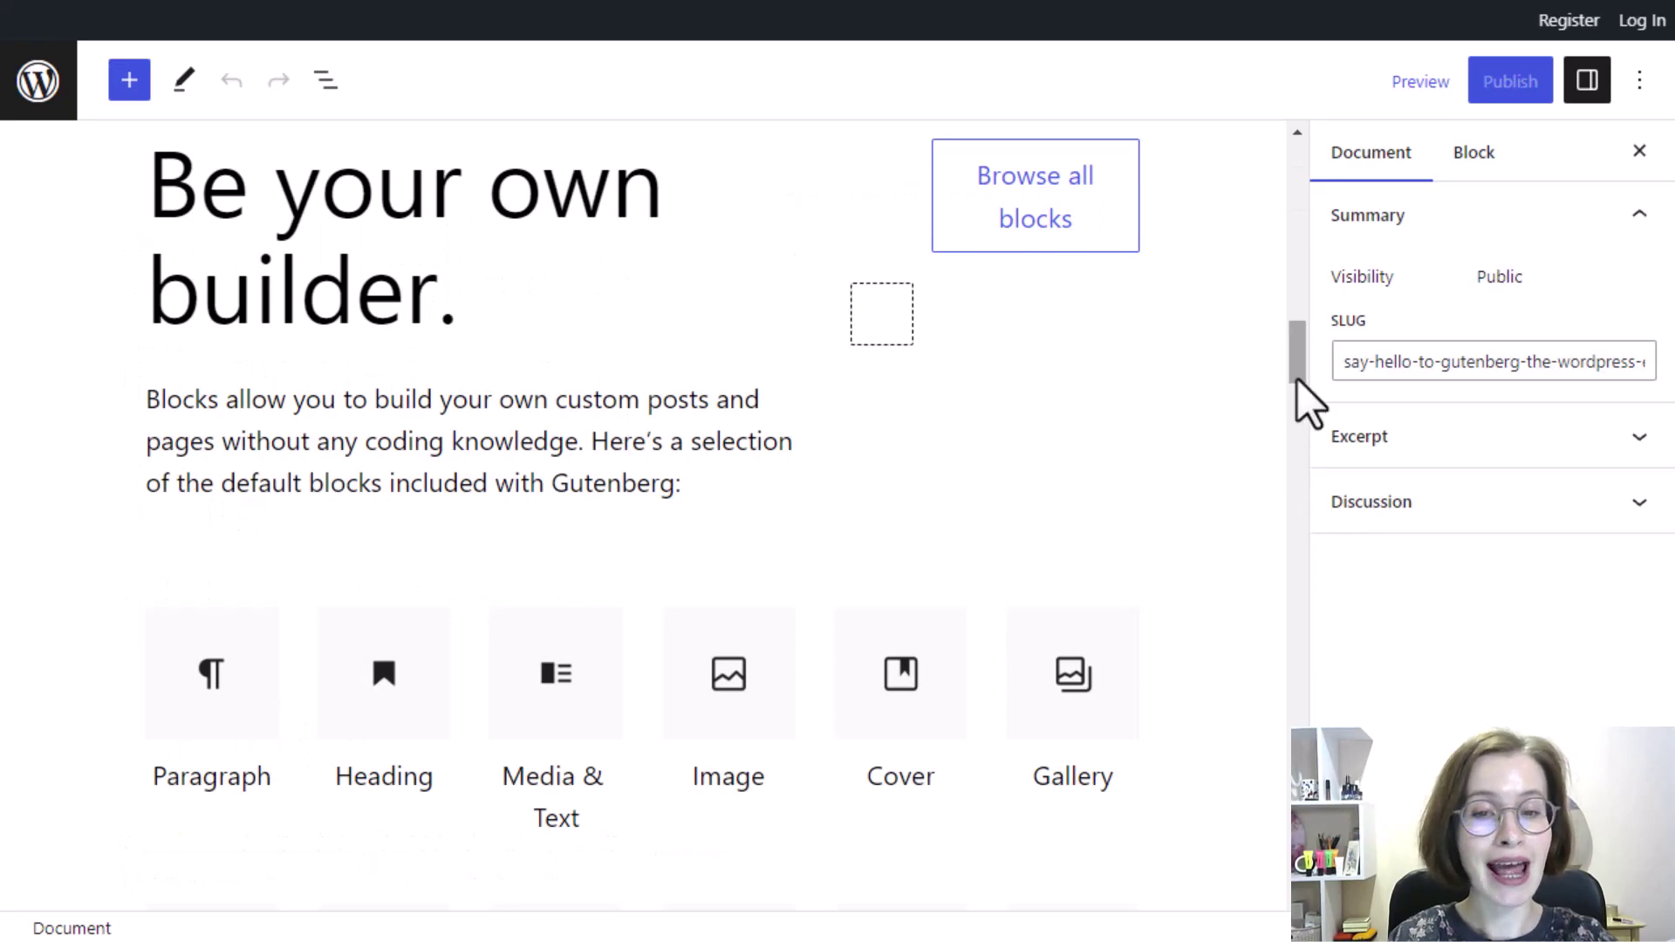
left_click_drag(1297, 379, 1297, 412)
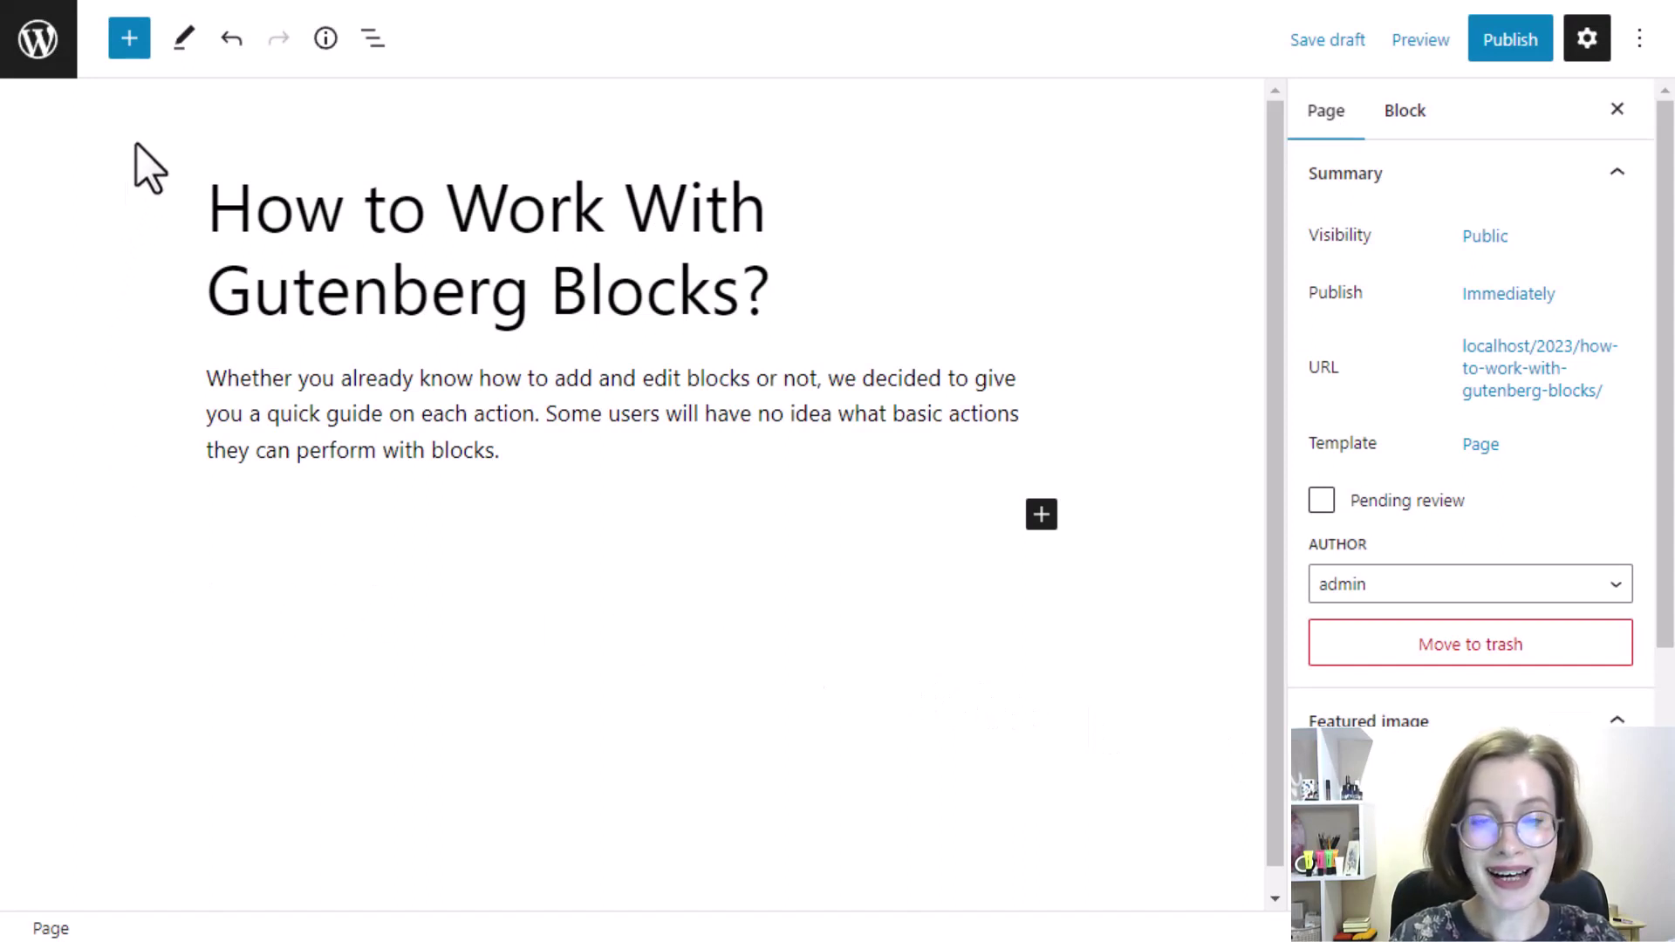
- Add a Heading block below the intro paragraph with the text "Adding a new block"
left_click(129, 54)
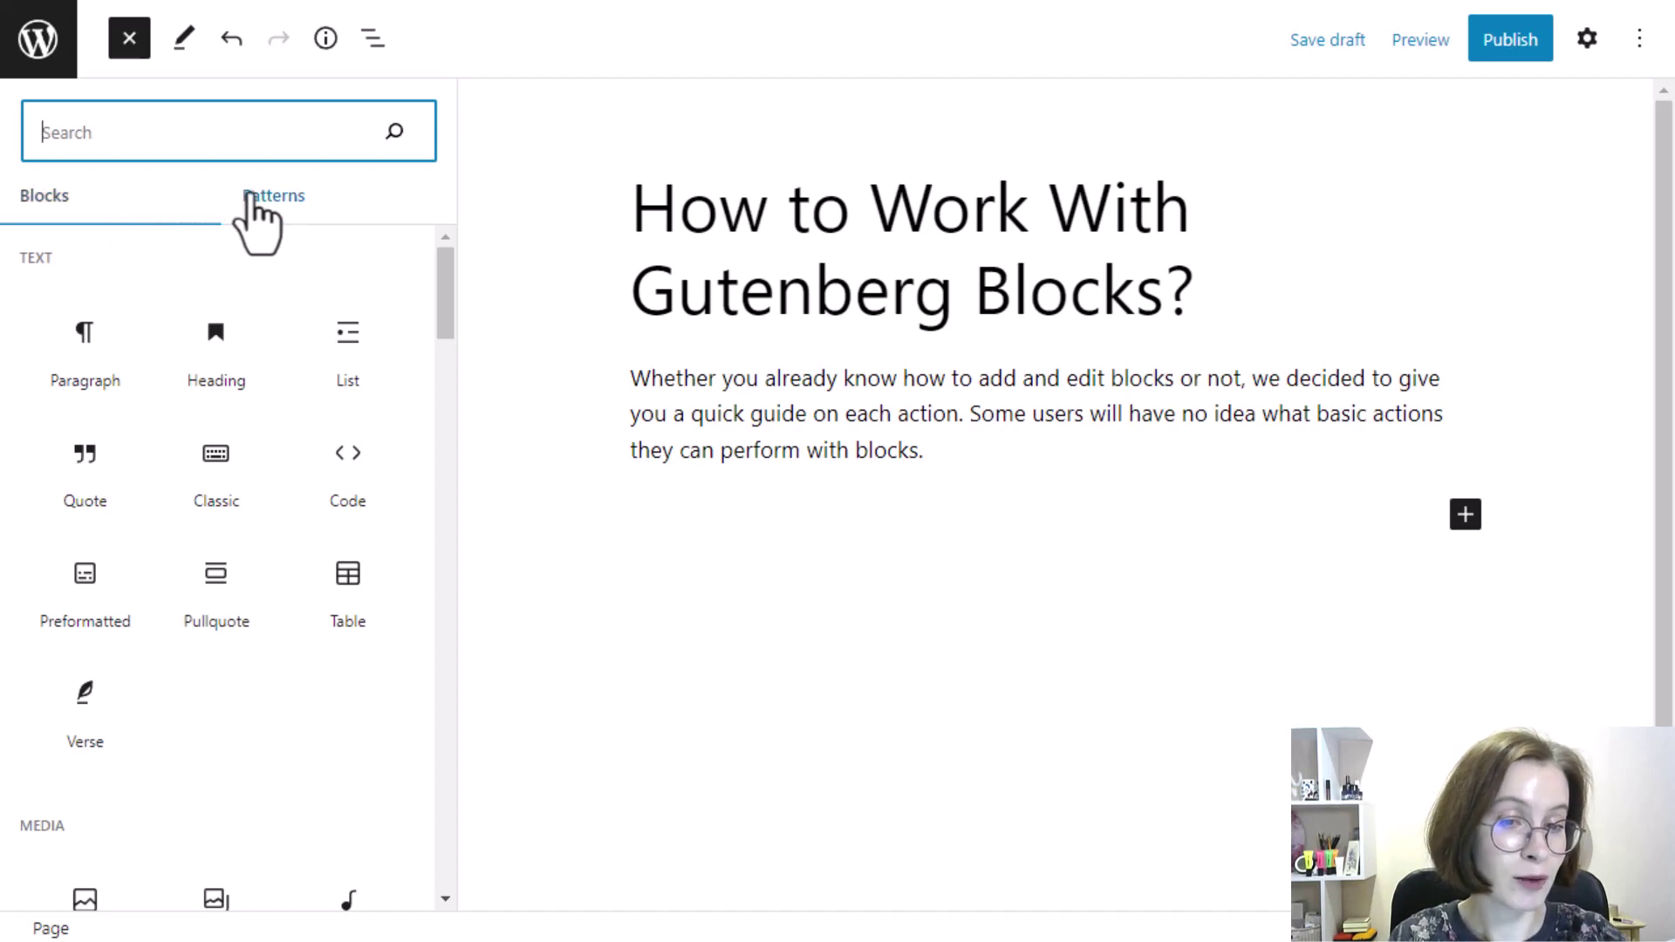
left_click(319, 197)
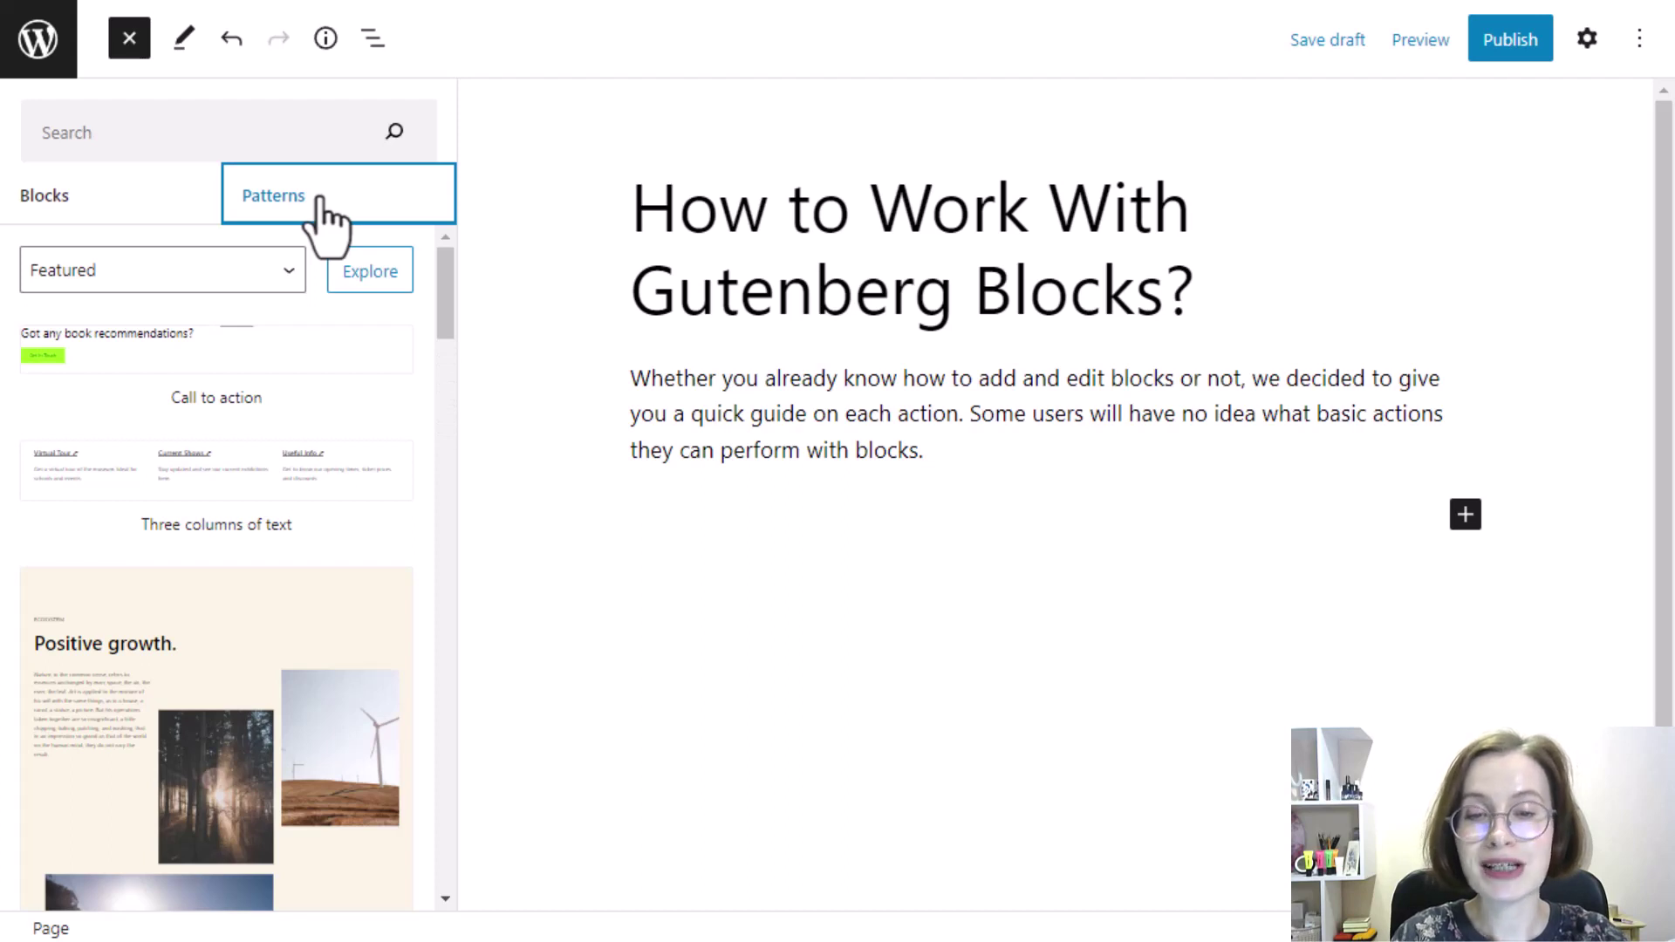
left_click(94, 209)
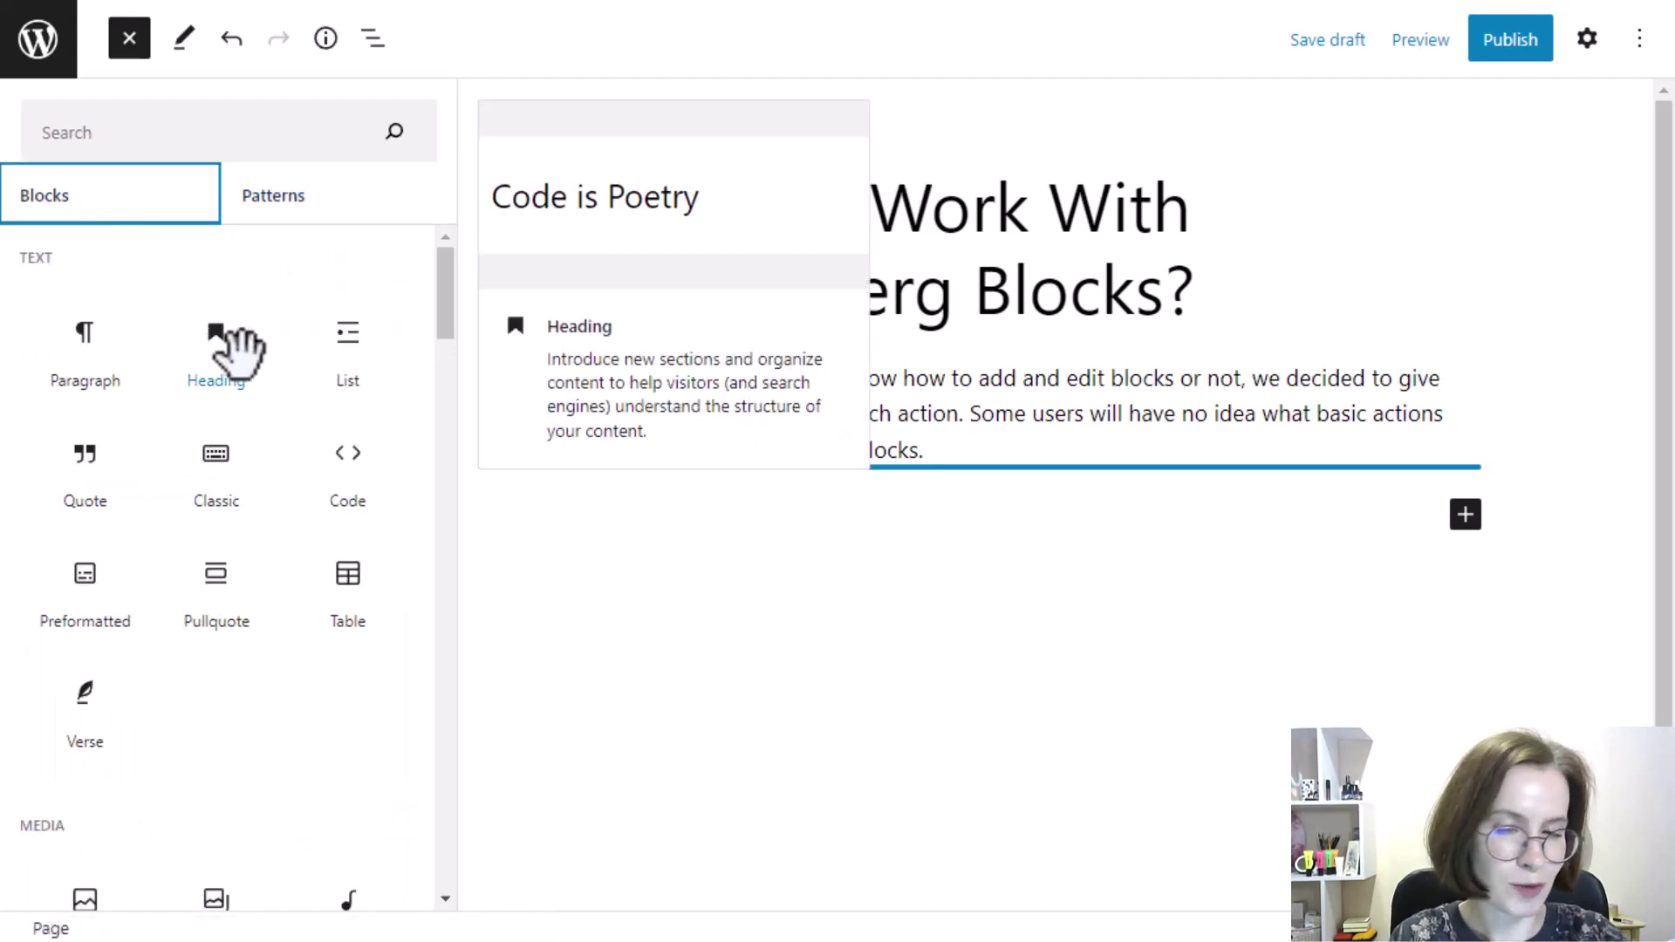
left_click(219, 401)
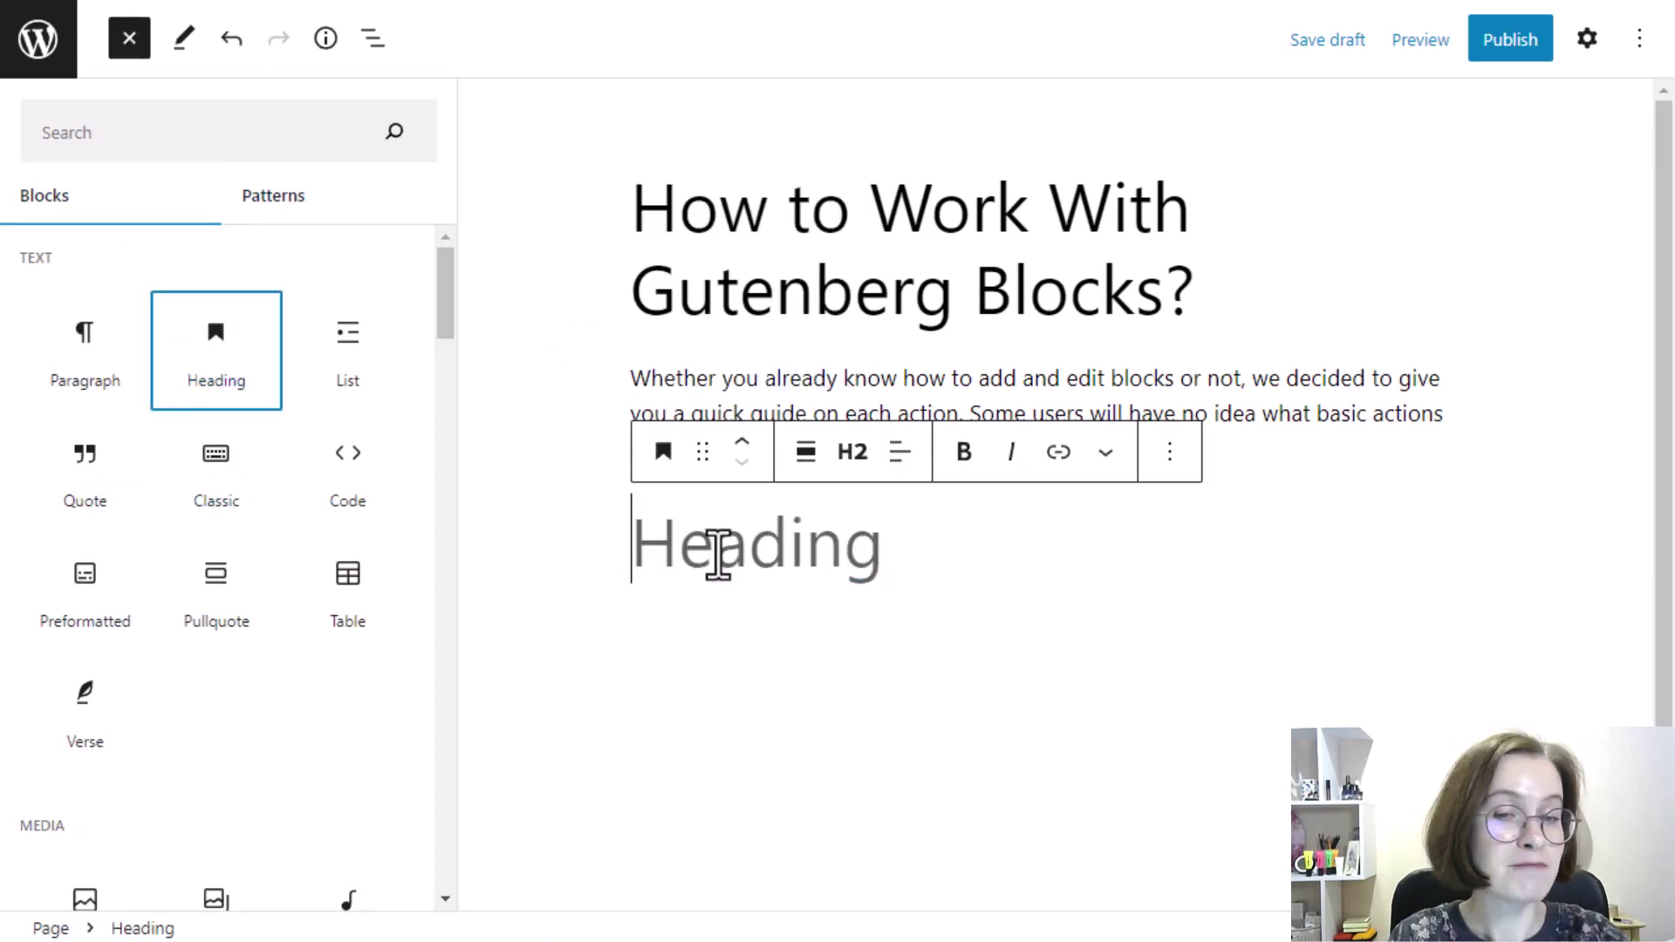
type("Adding a new blo")
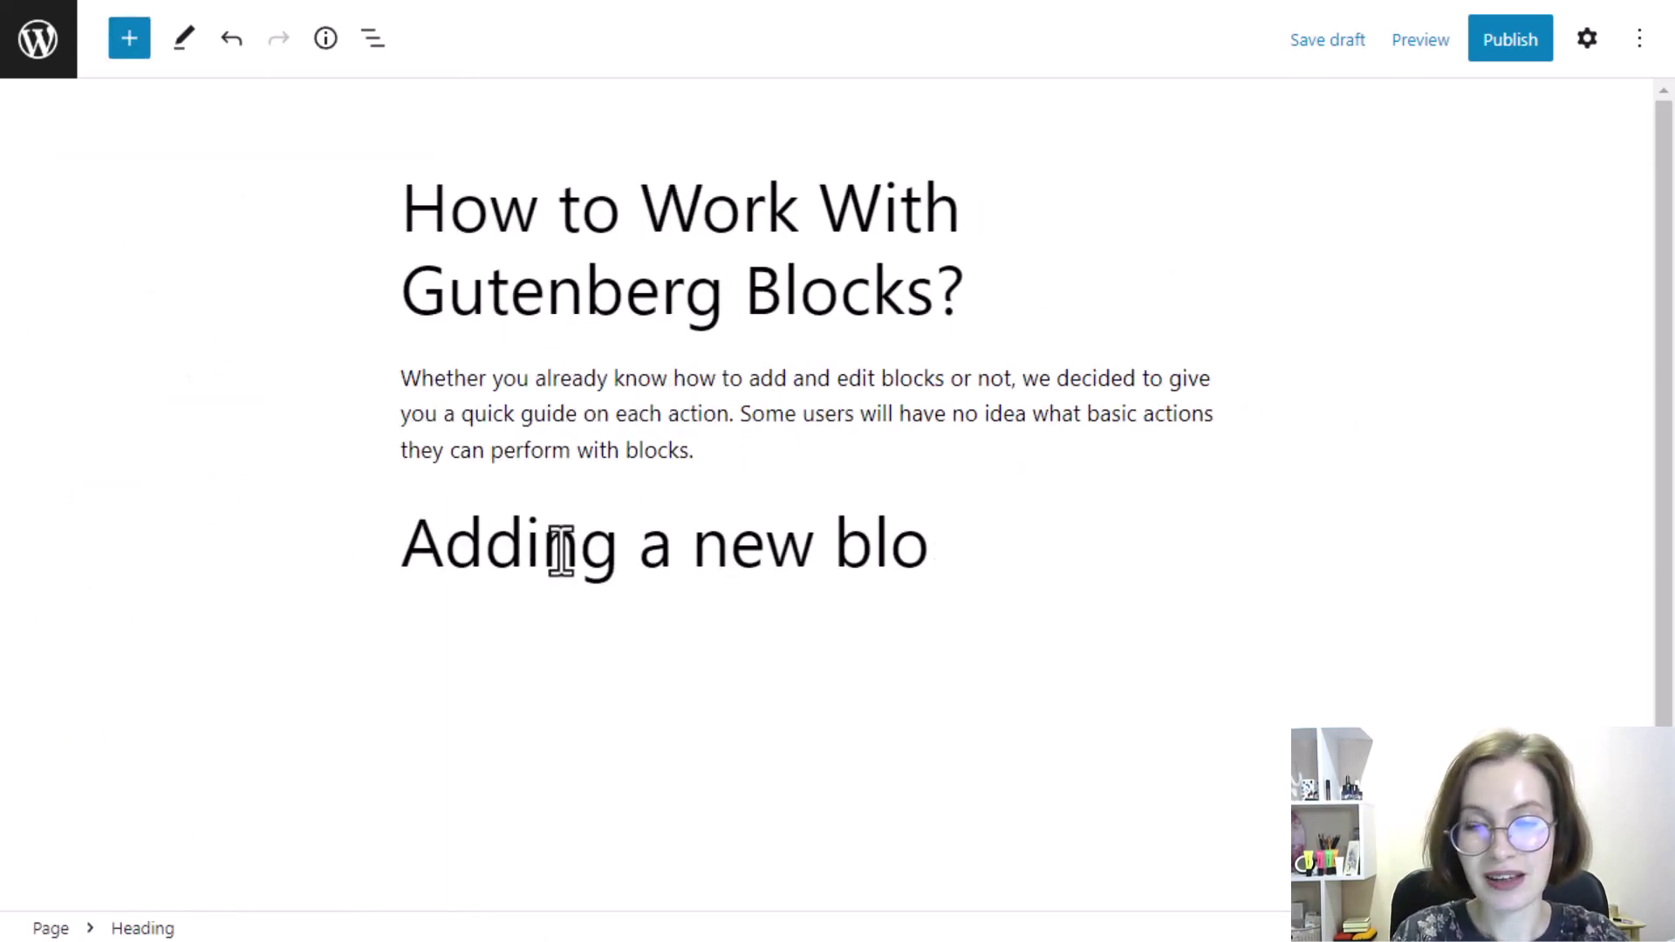
type("ck")
left_click(1428, 672)
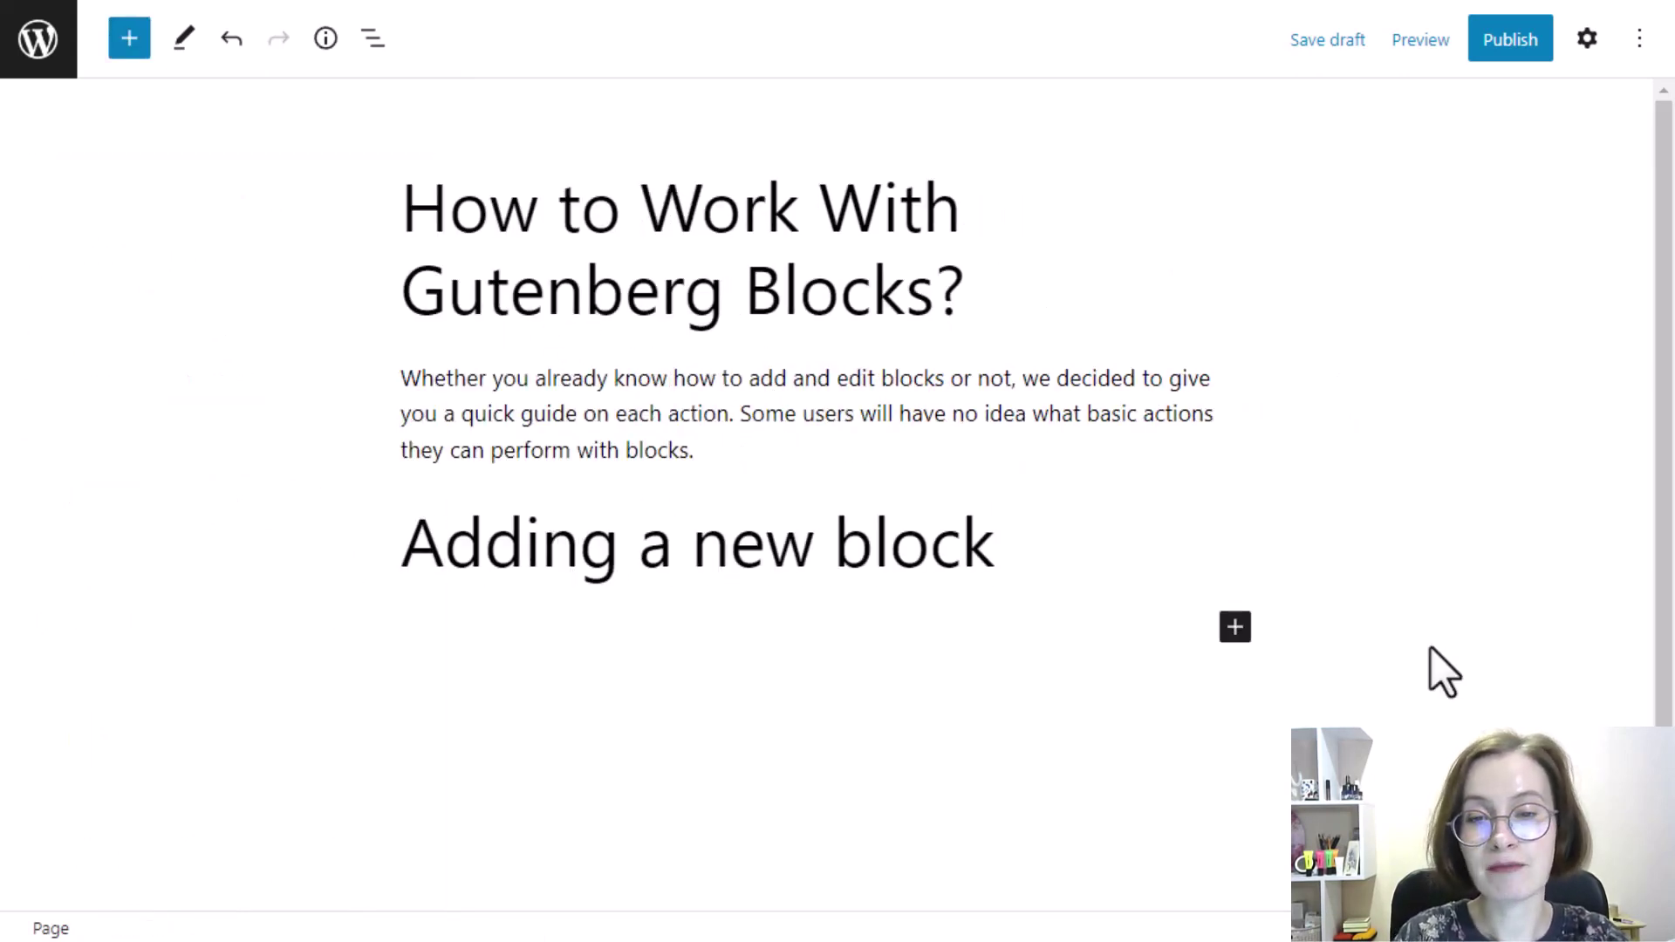
- Add a Paragraph block under the "Adding a new block" heading and paste in the copied instructions about the + button
left_click(1234, 628)
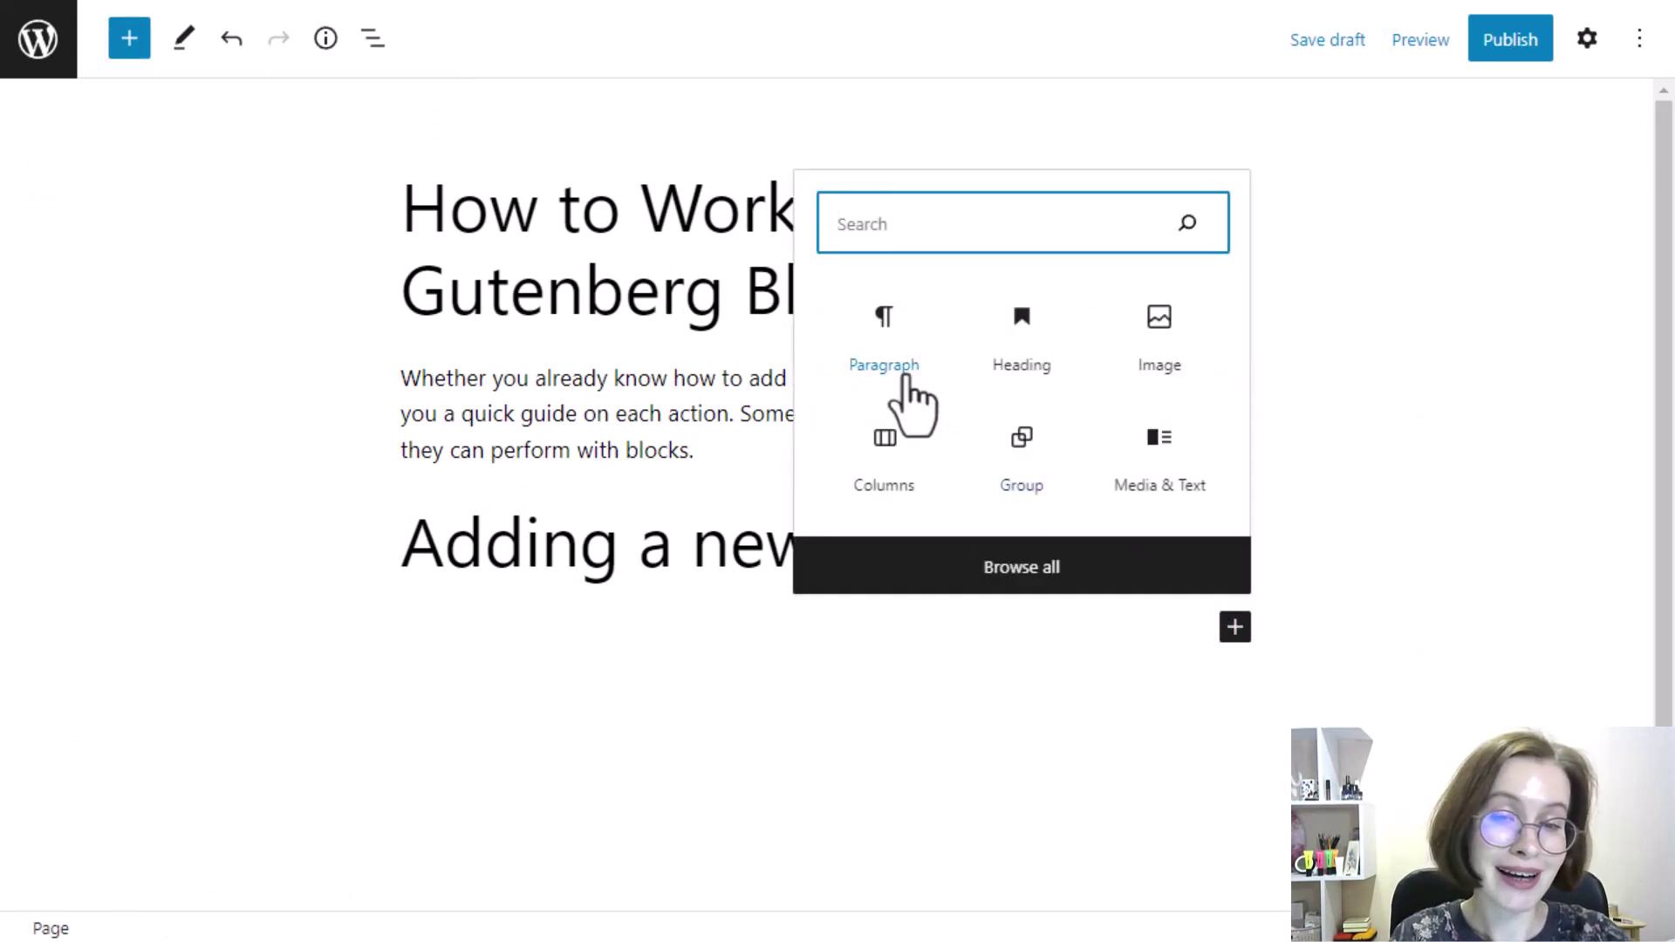
left_click(903, 377)
right_click(419, 635)
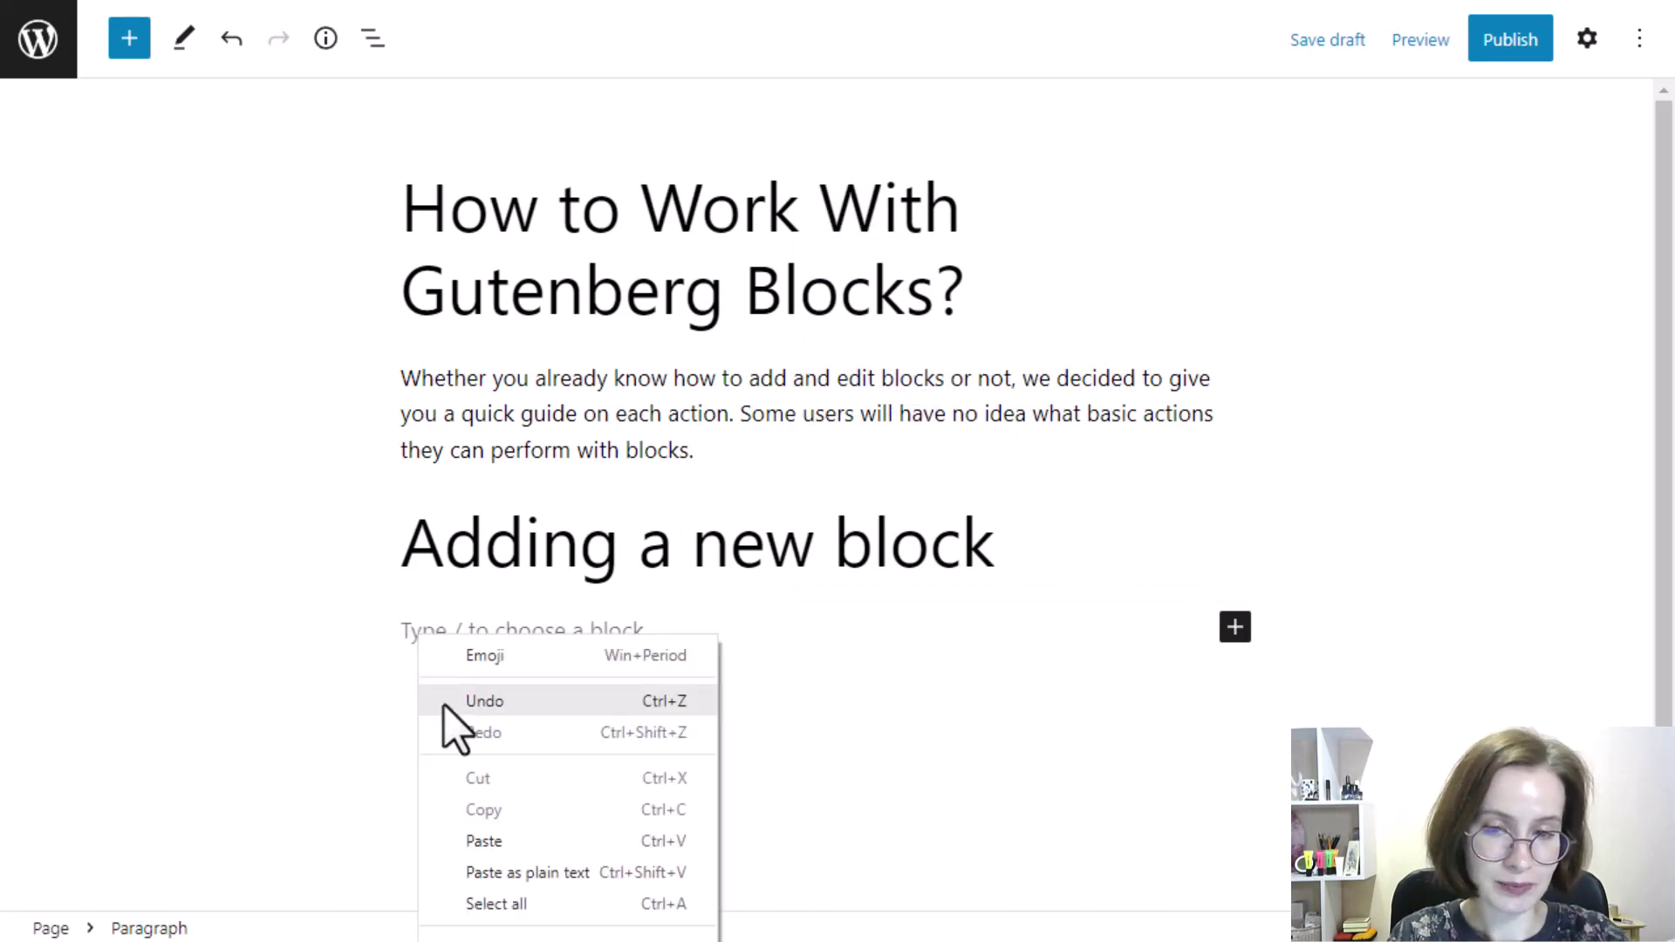
left_click(485, 841)
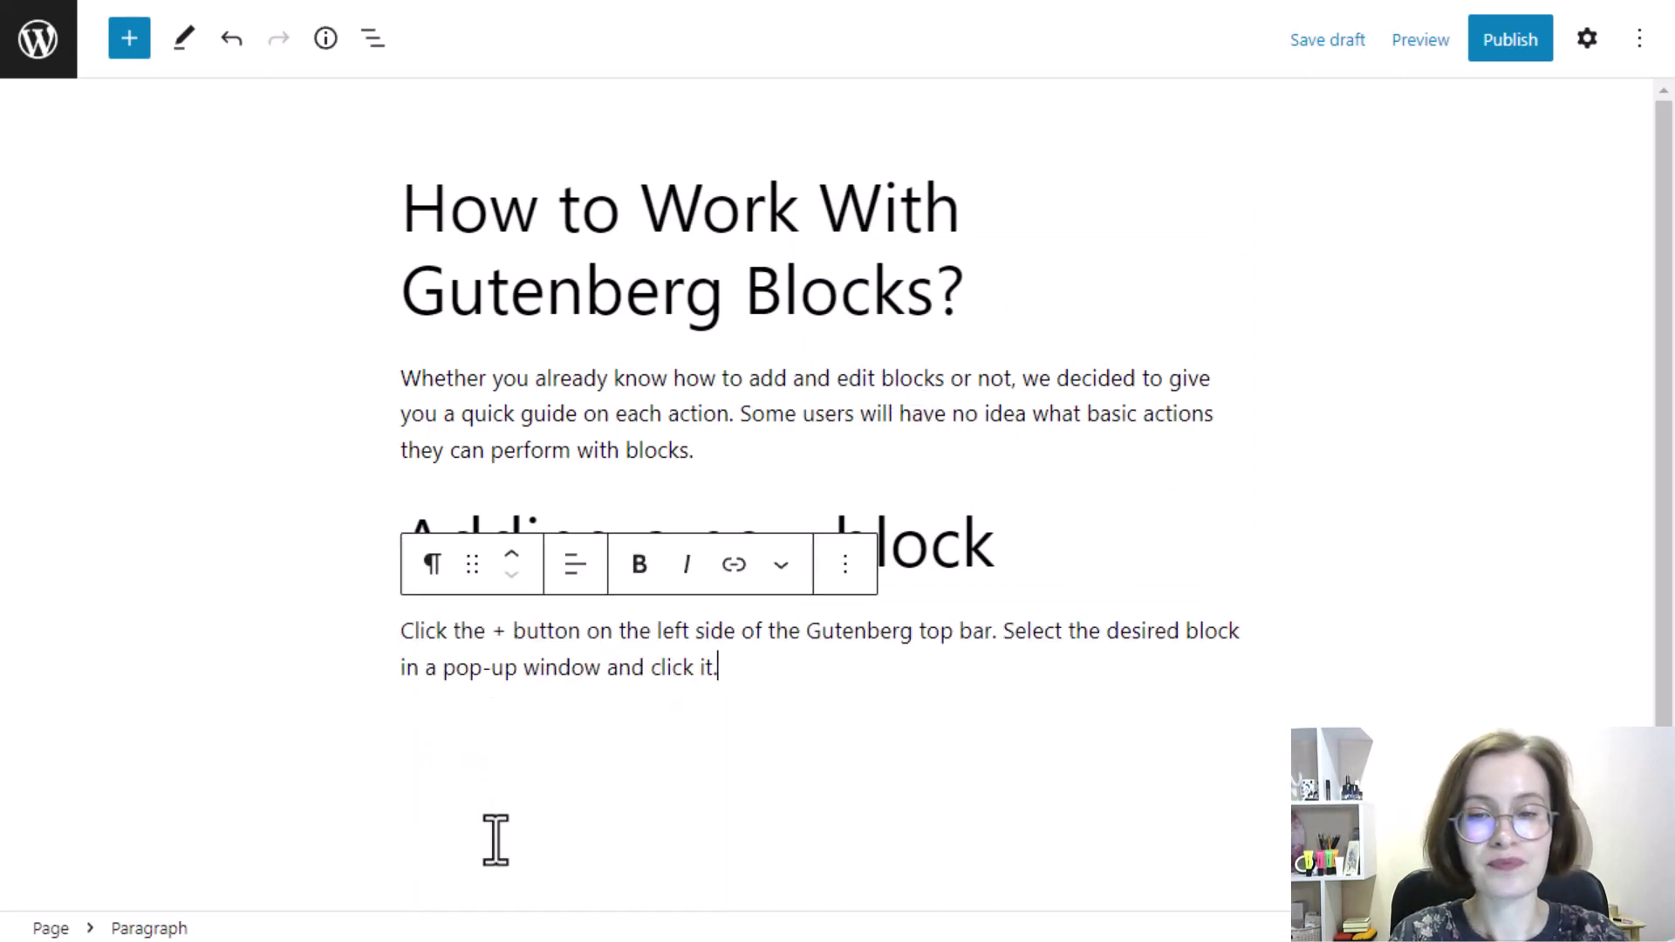
left_click(1336, 718)
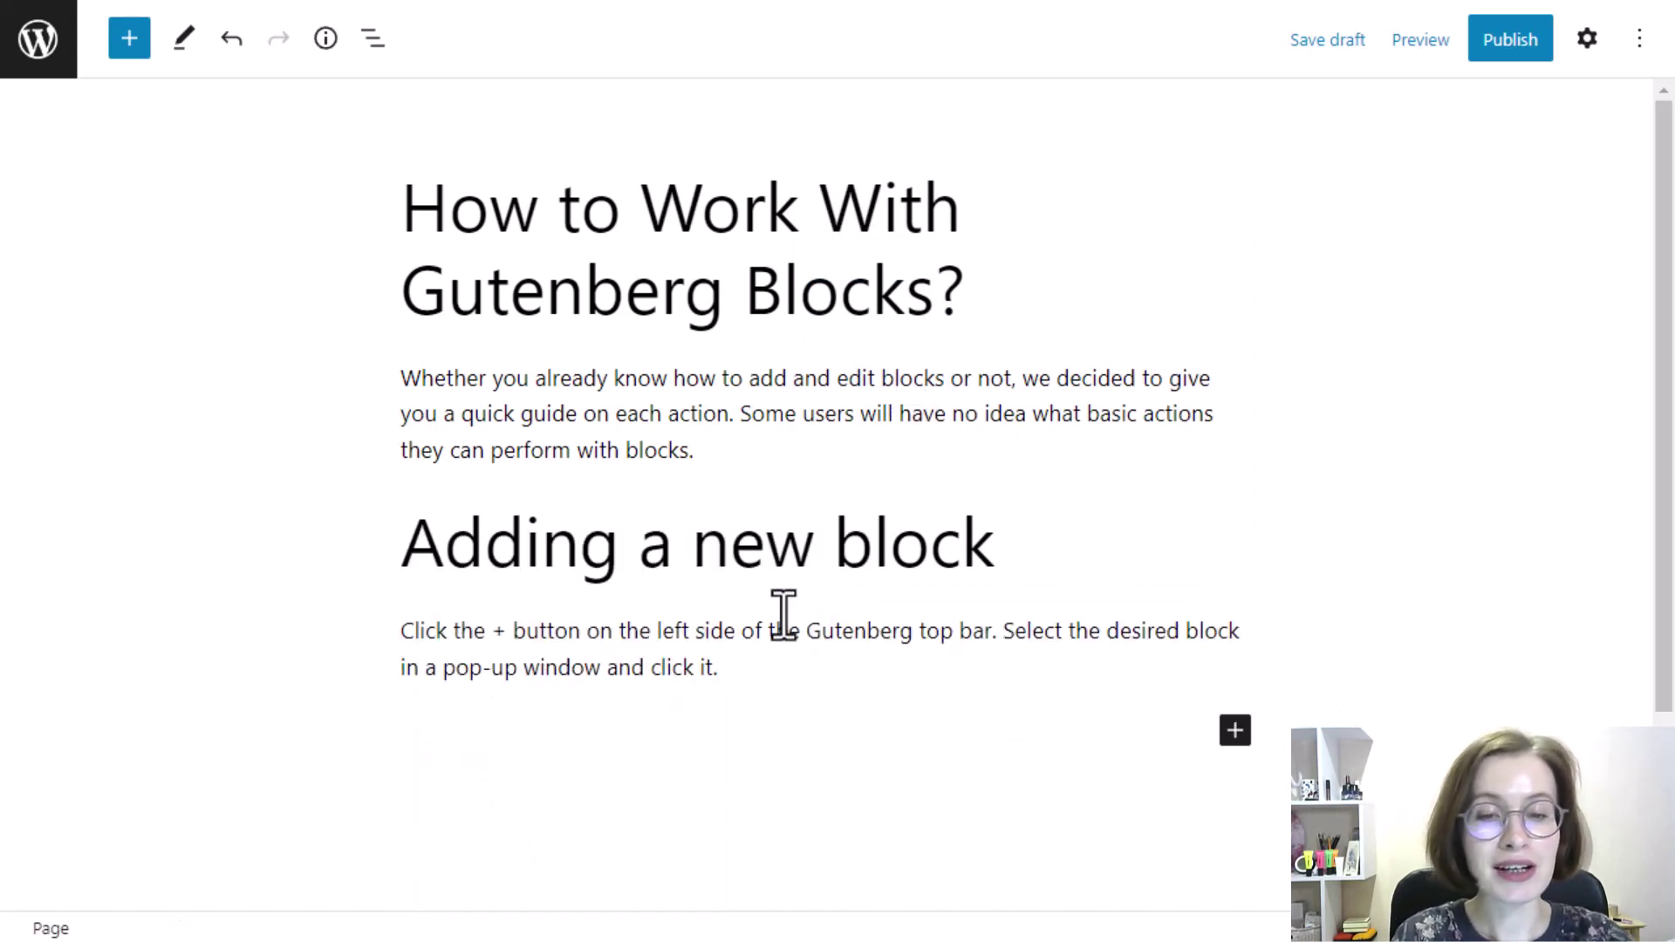
- Insert an H3 heading "Method #1" between the "Adding a new block" heading and the instructions paragraph
mouse_move(772, 605)
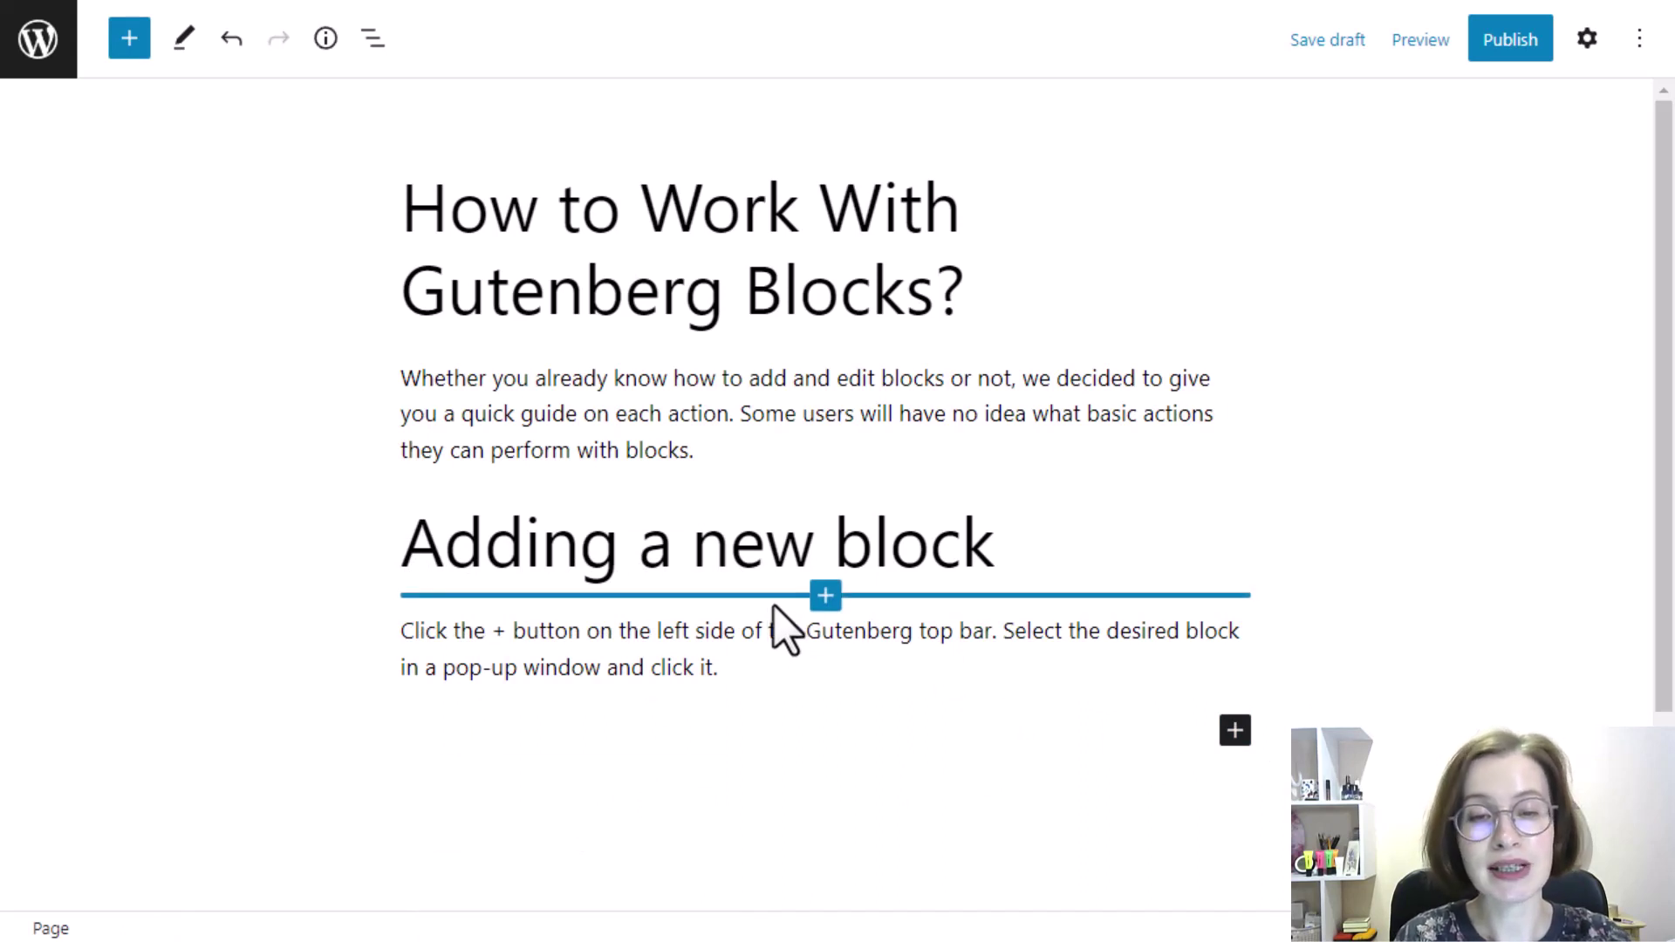
left_click(825, 596)
left_click(842, 330)
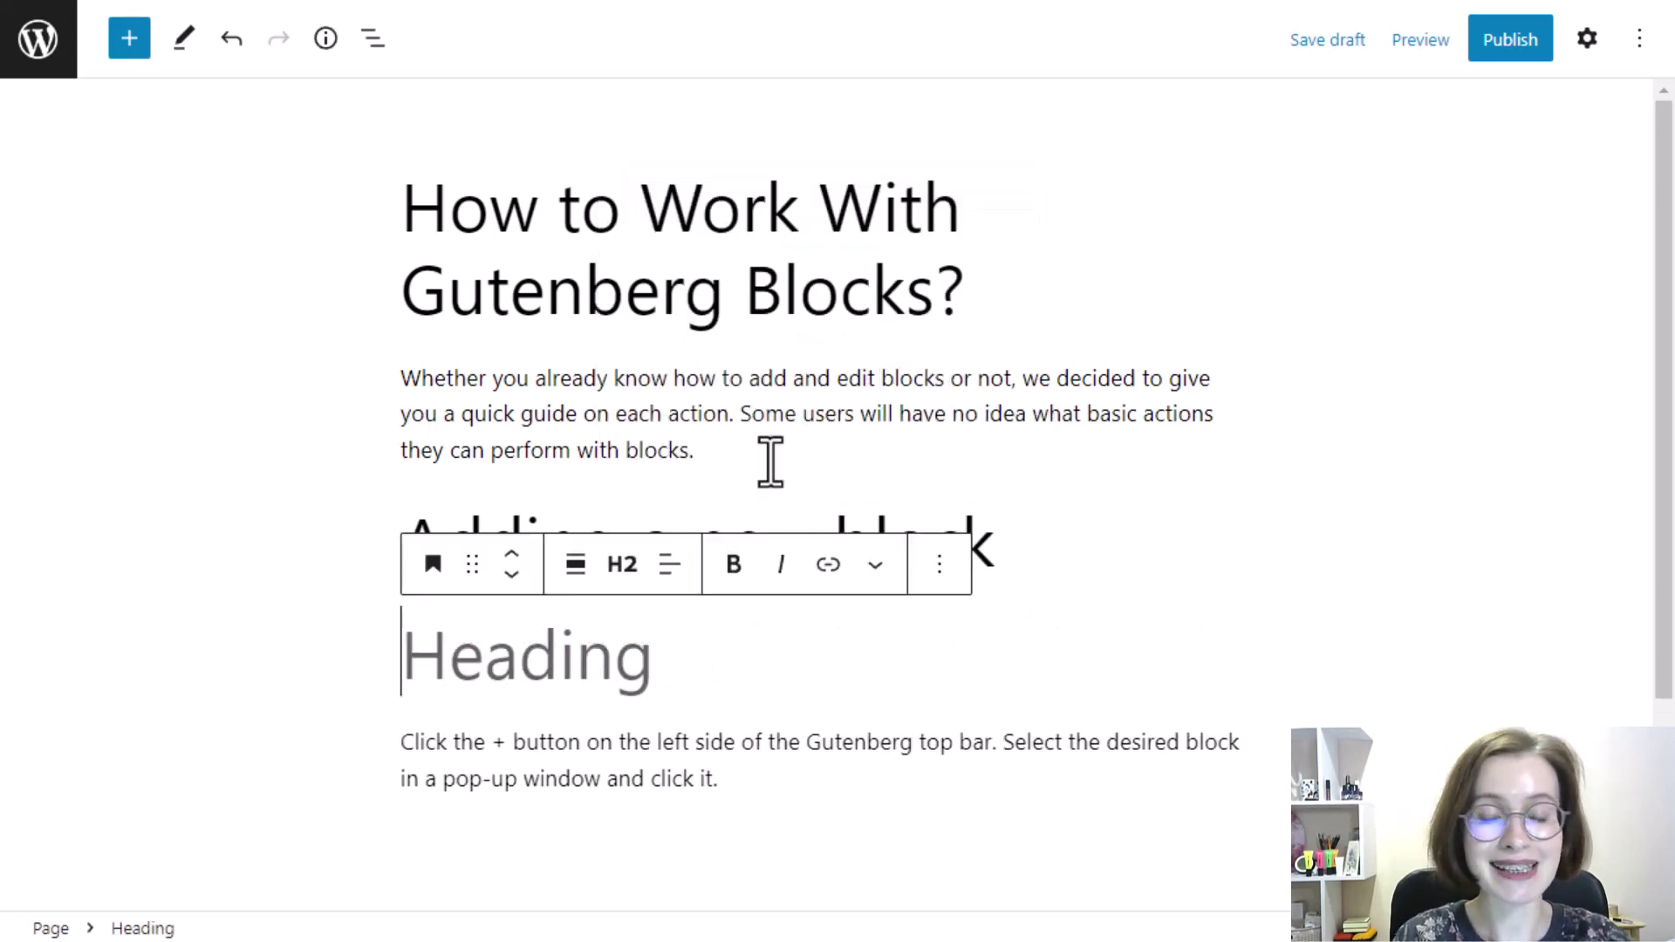
left_click(623, 565)
left_click(632, 741)
left_click(486, 655)
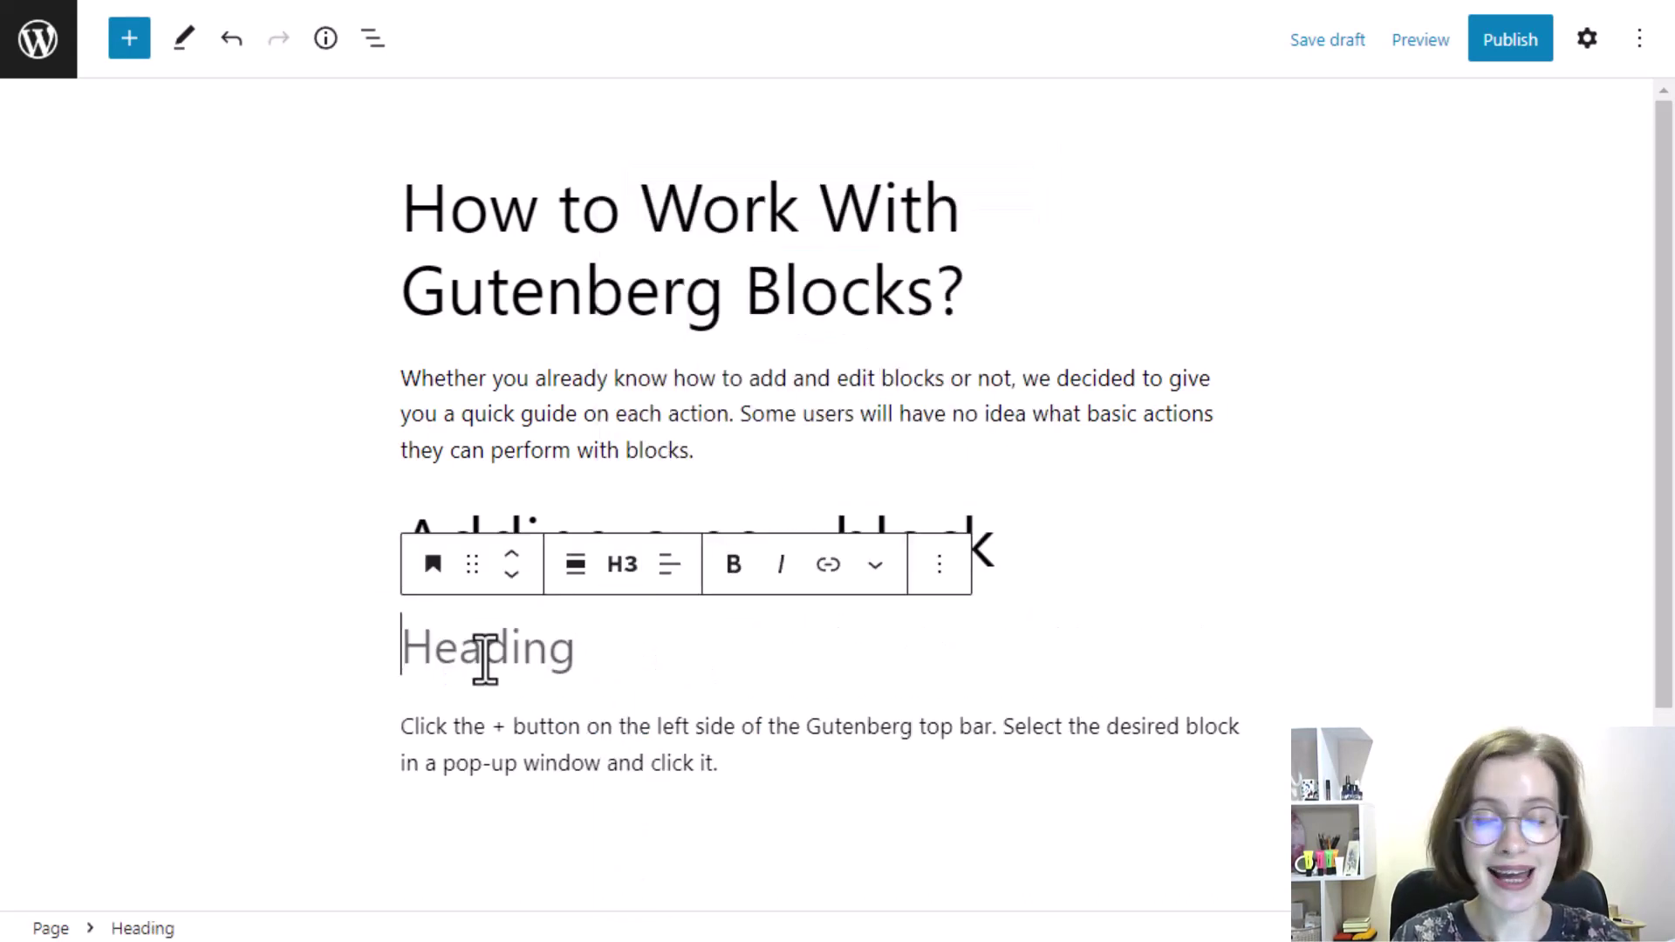
type("Method #1")
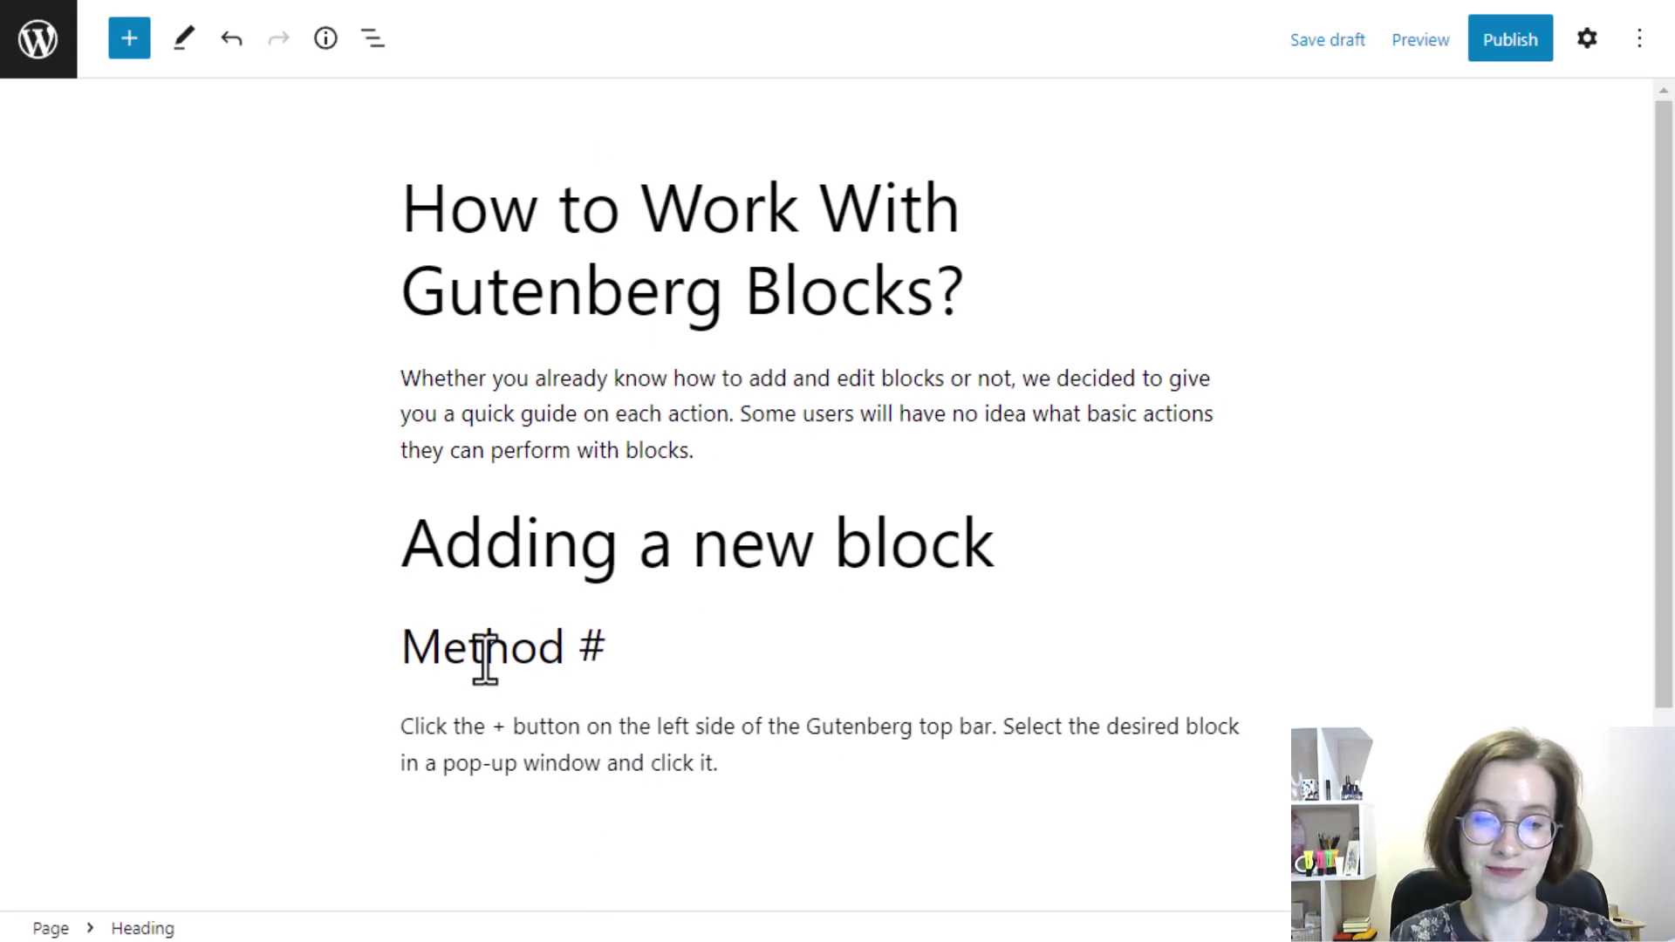
- Start a new line after the instructions paragraph and insert an Image block there with the inline slash command "/im"
left_click(752, 772)
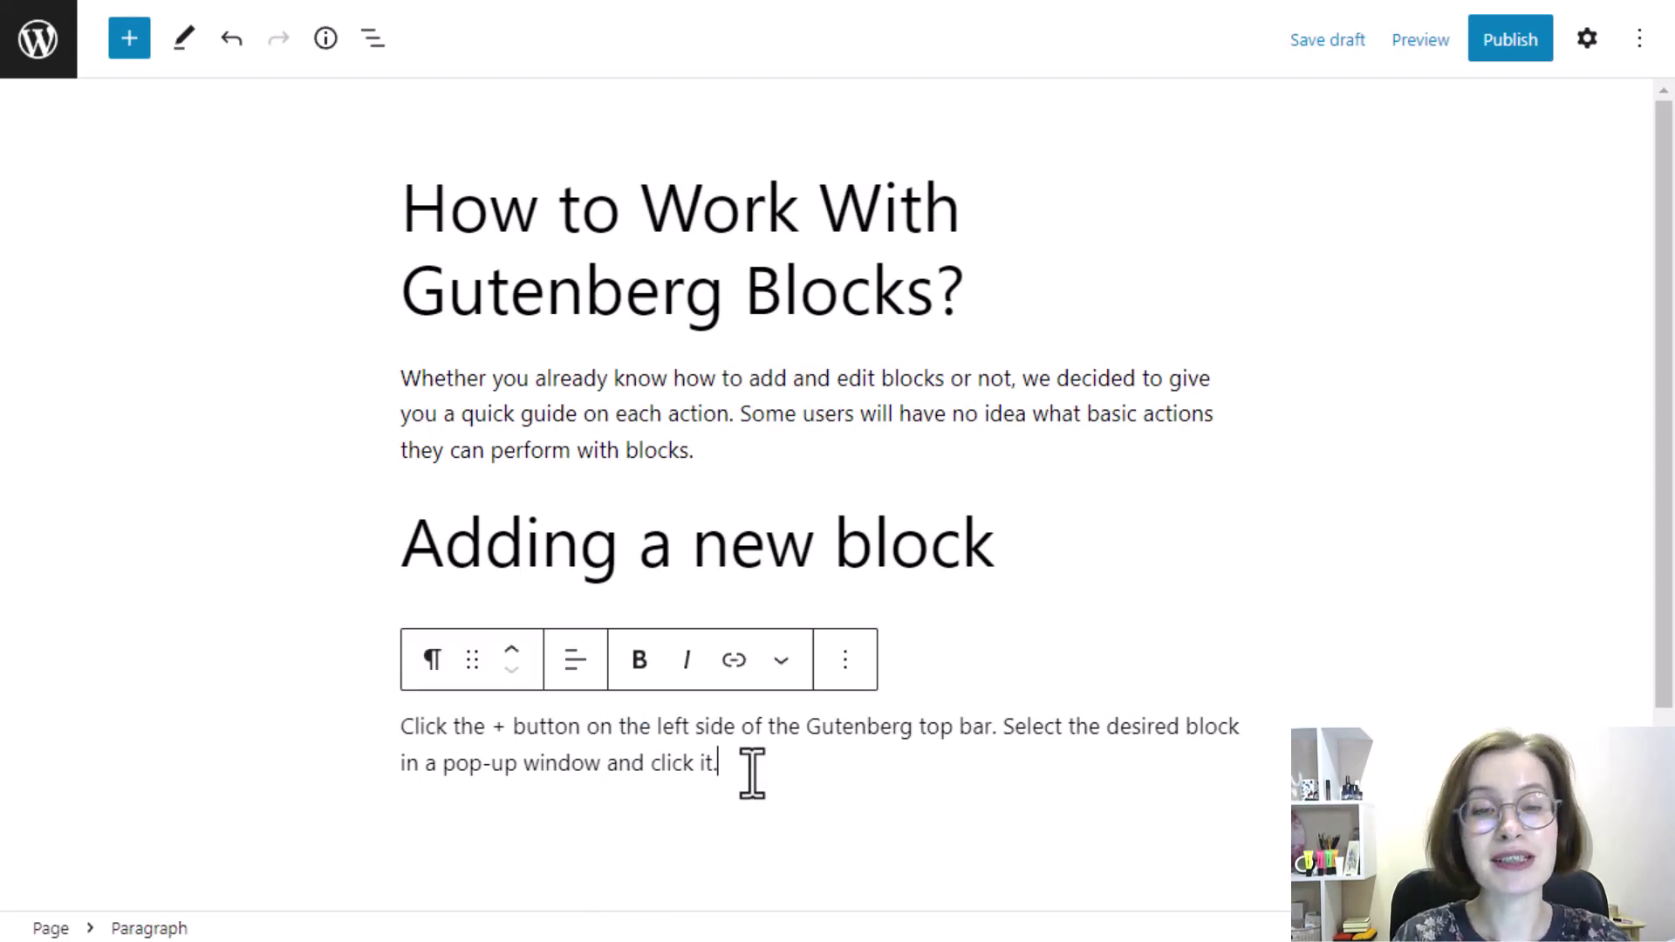
key("Return")
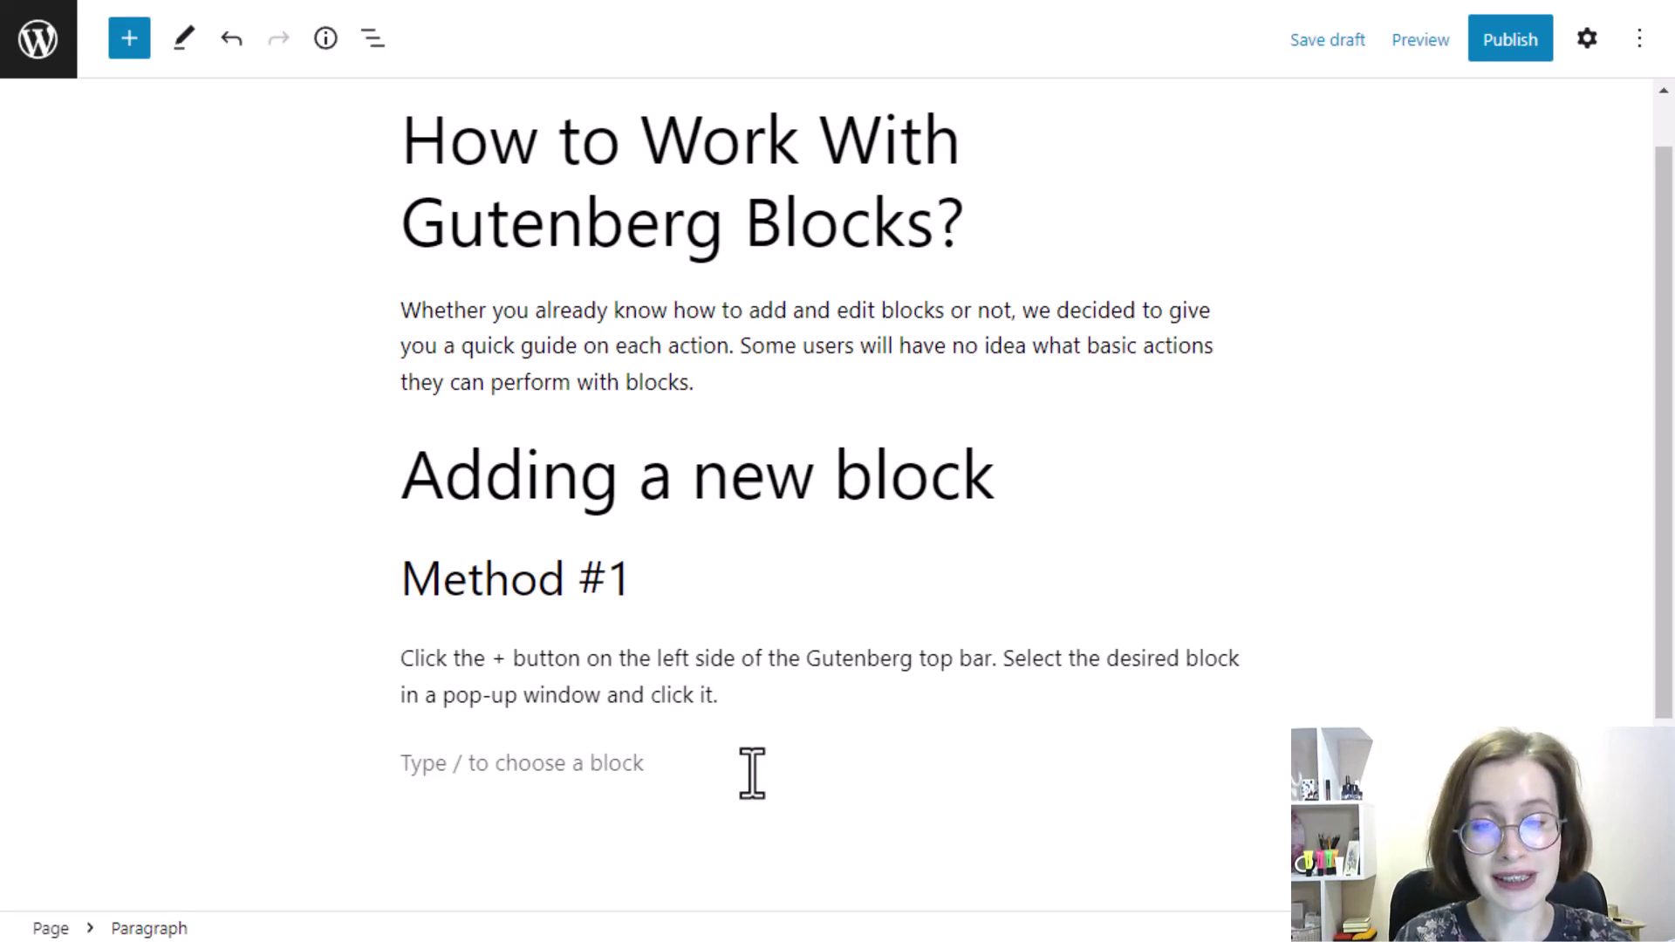
type("/")
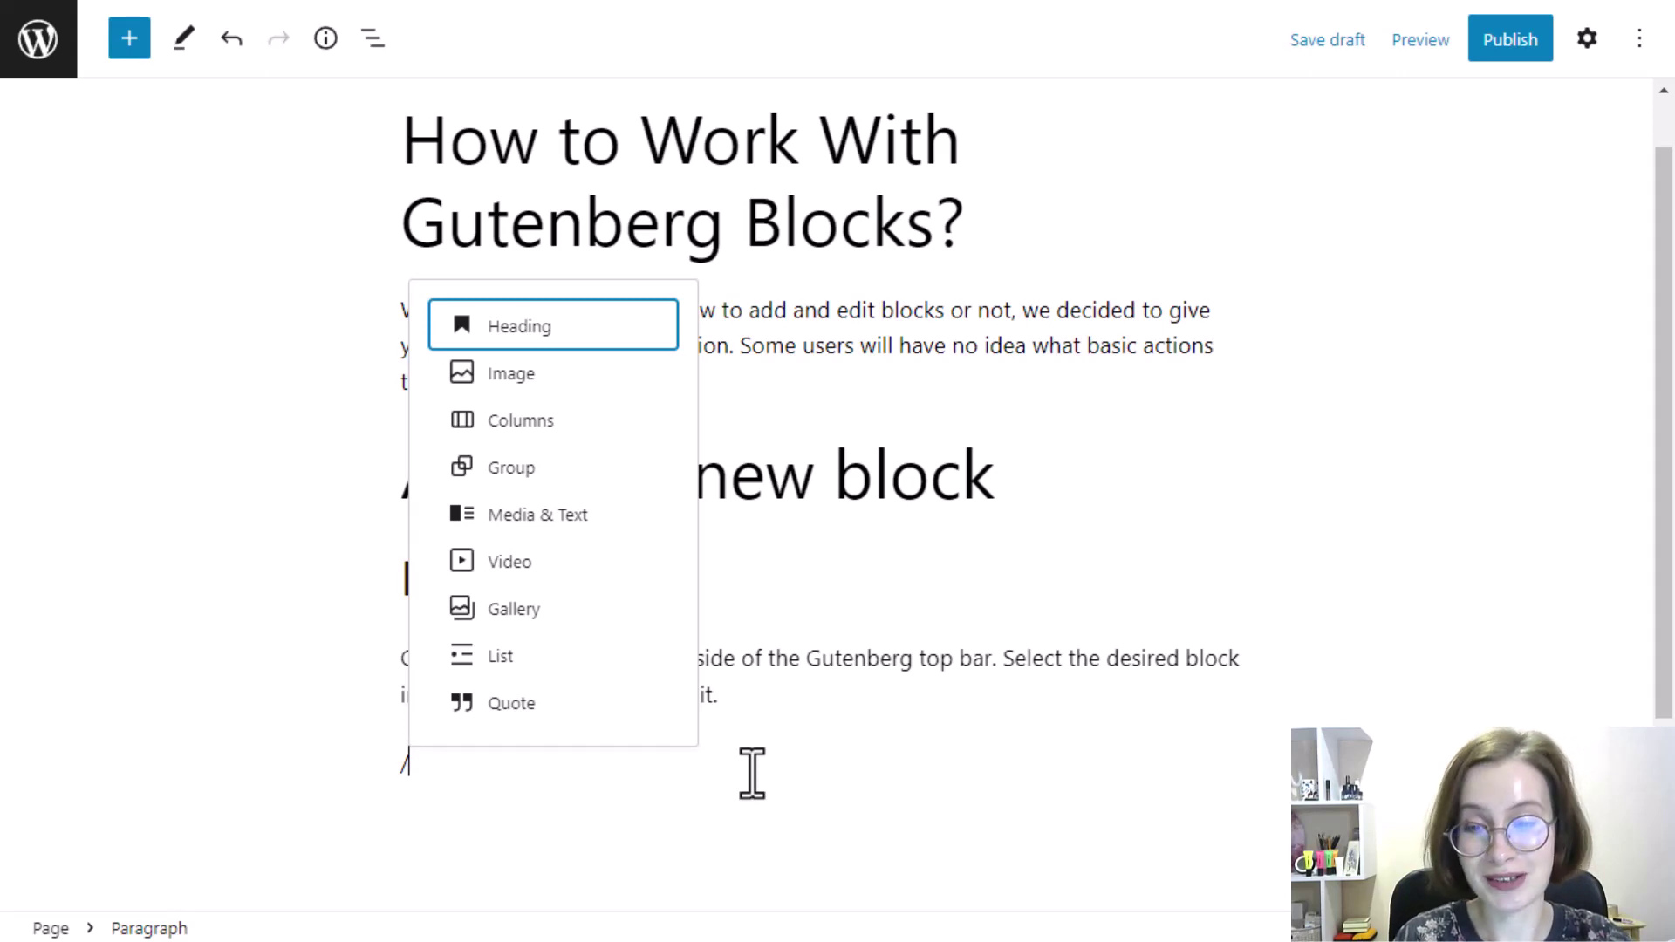
type("im")
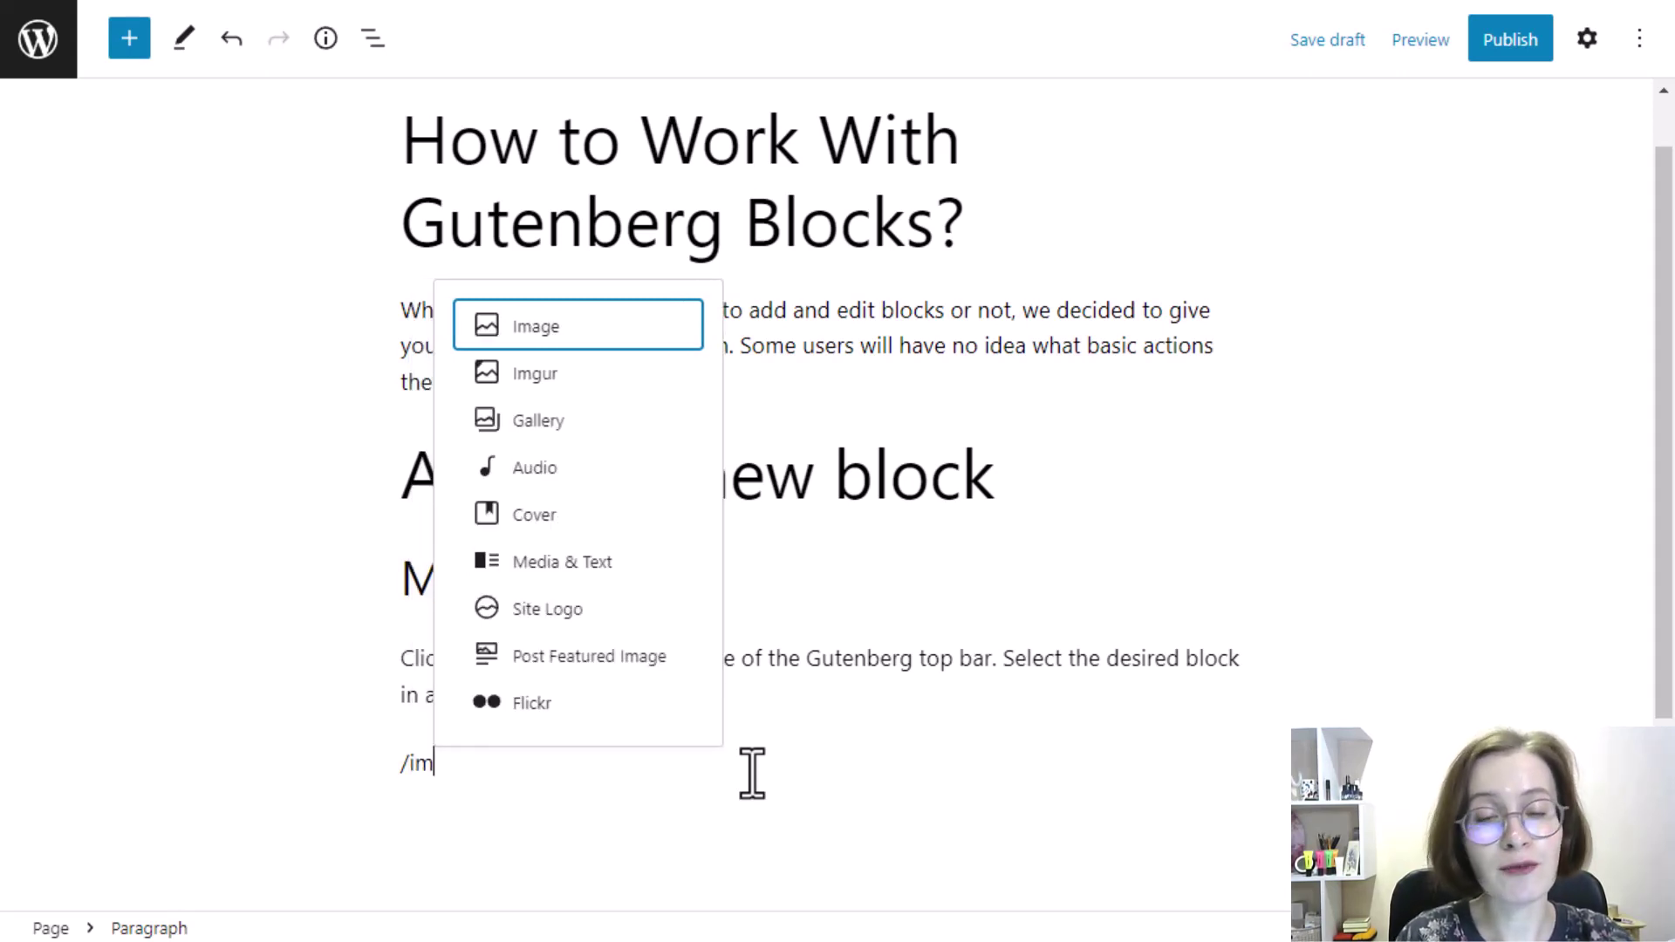
left_click(606, 328)
scroll(1284, 669, "down", 3)
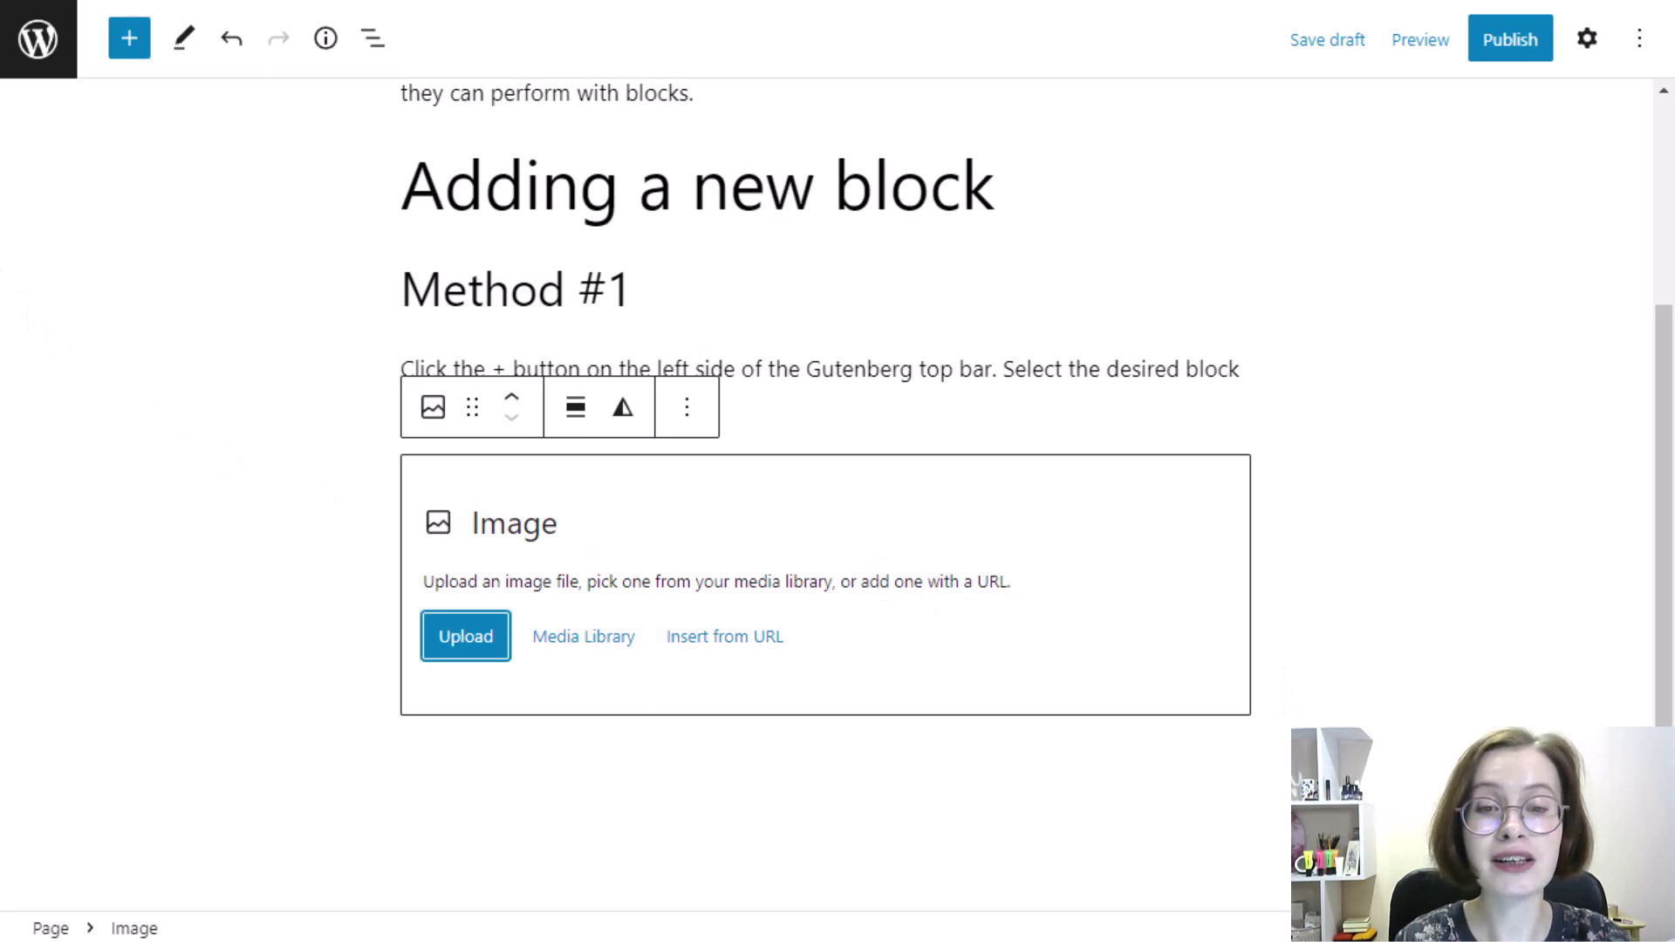
- Upload laptop-gc7999b95f_1280 from the File Explorer folder "Images for my site" into the empty Image block
key("alt+Tab")
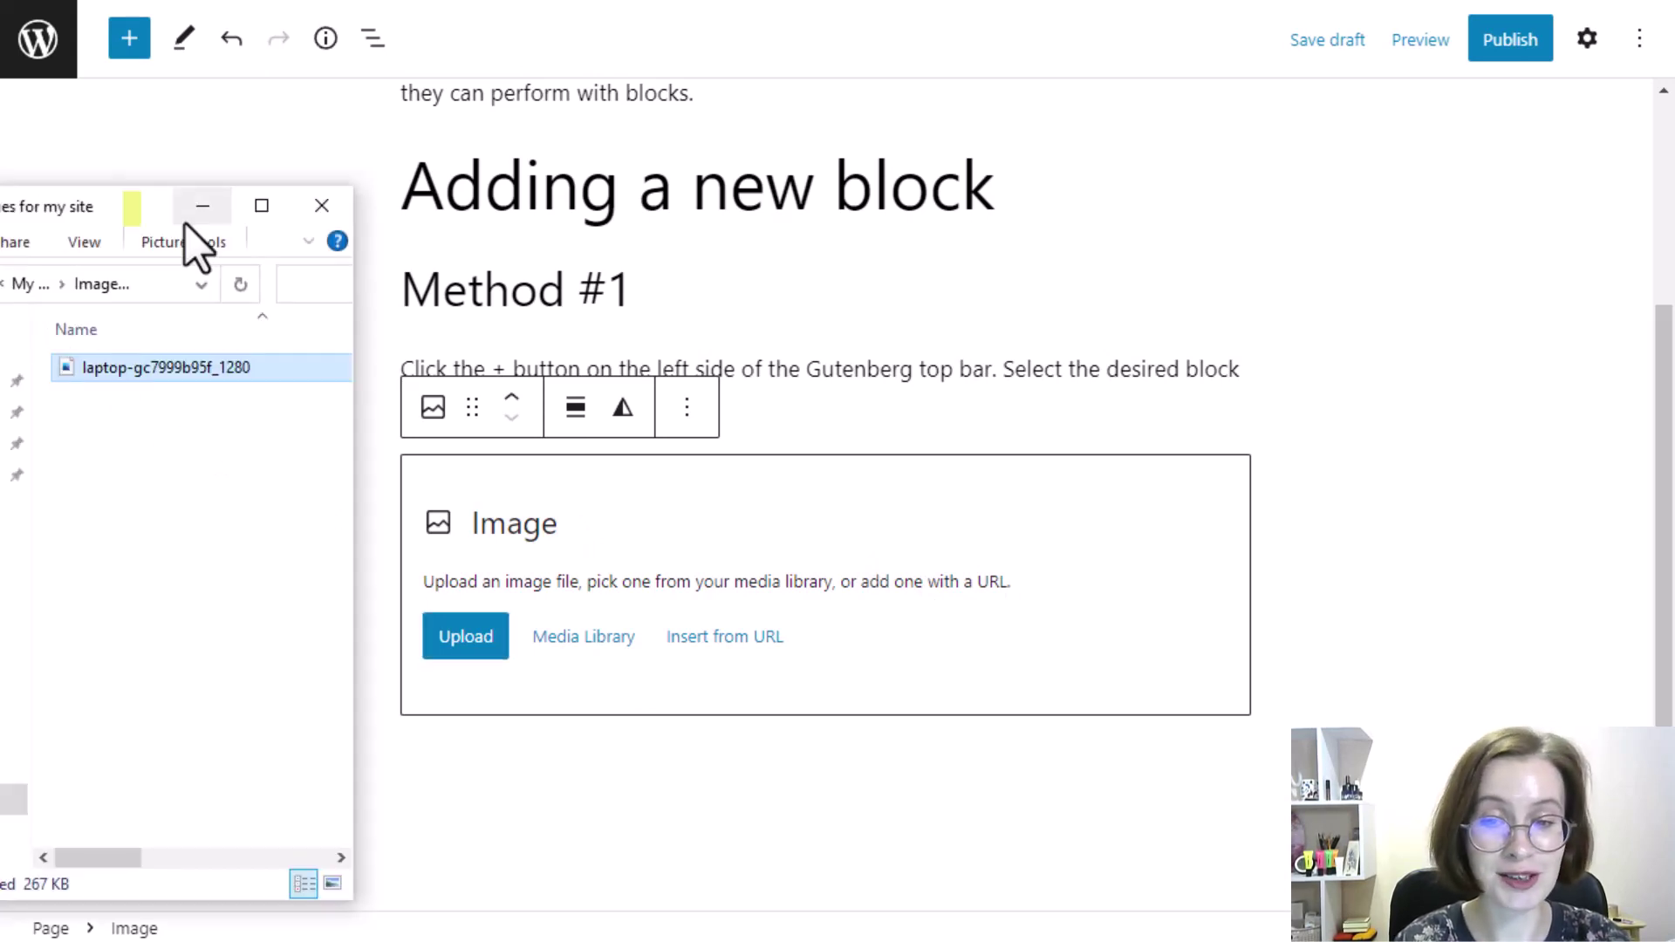
left_click_drag(164, 203, 1423, 101)
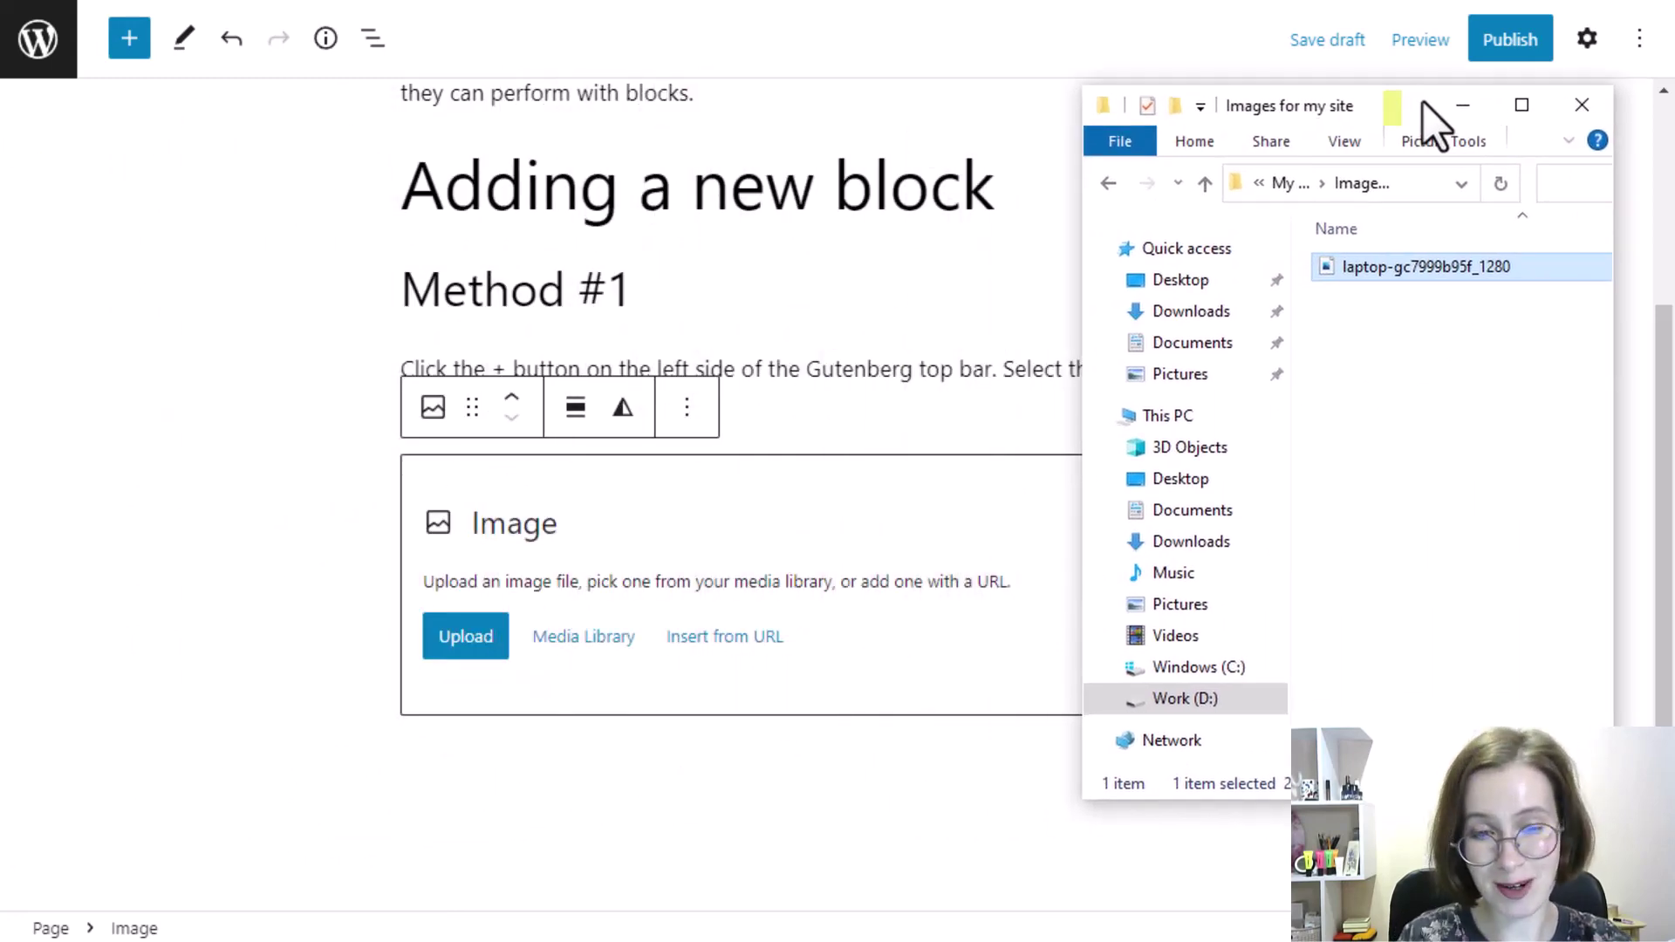
left_click(1459, 442)
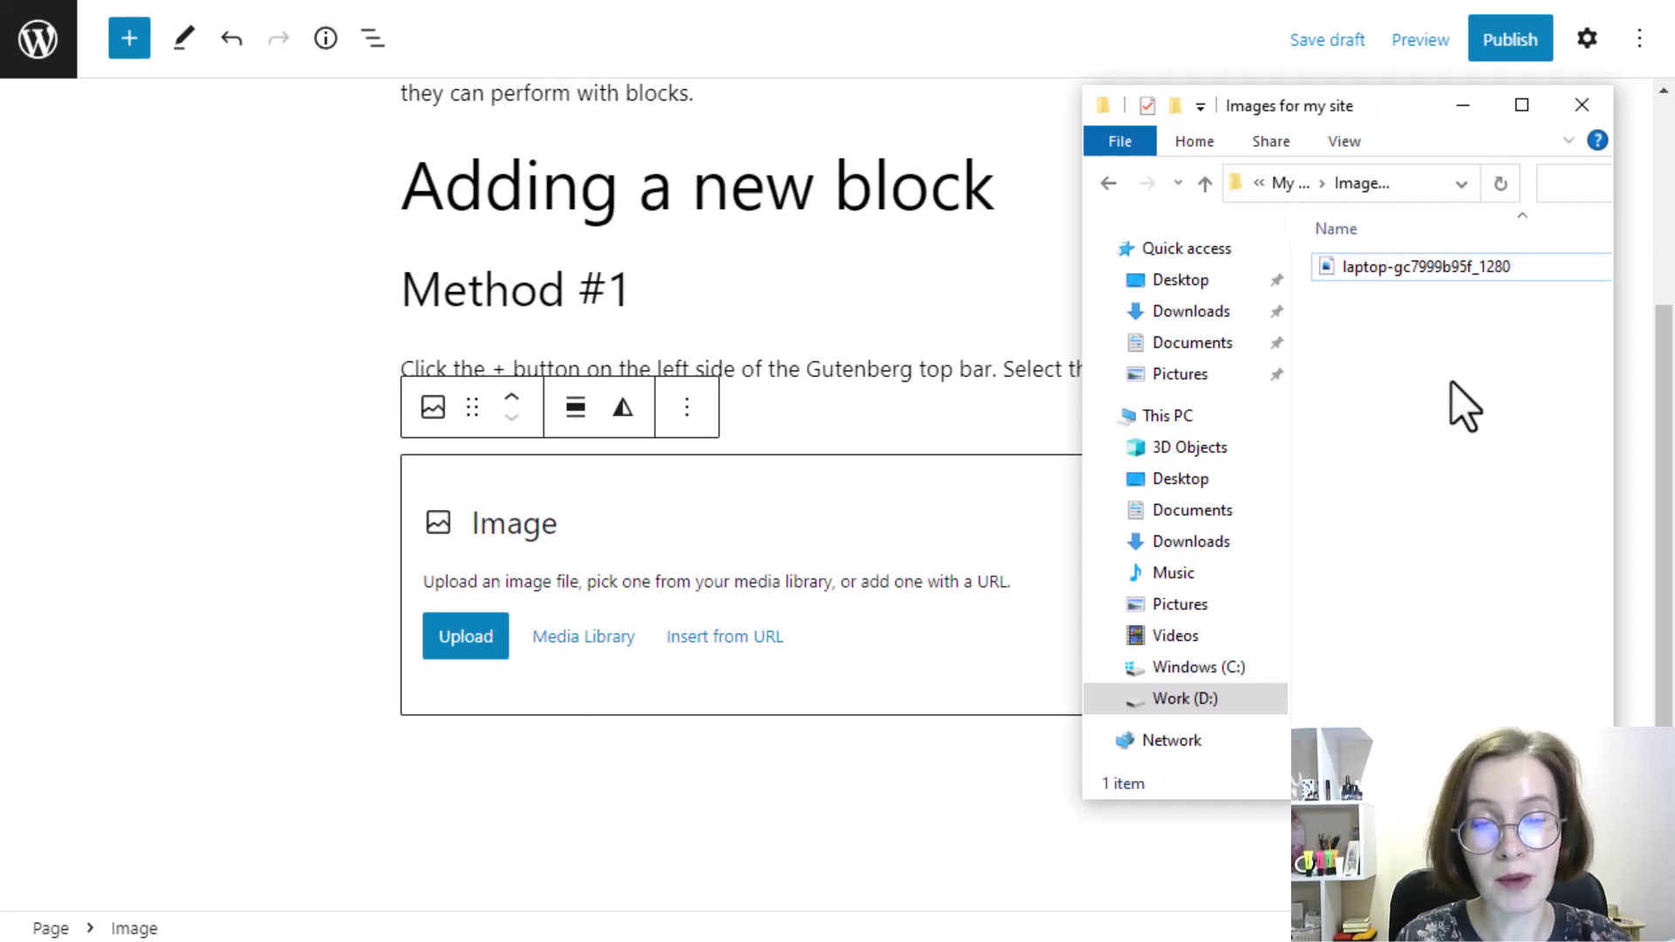
left_click(1401, 269)
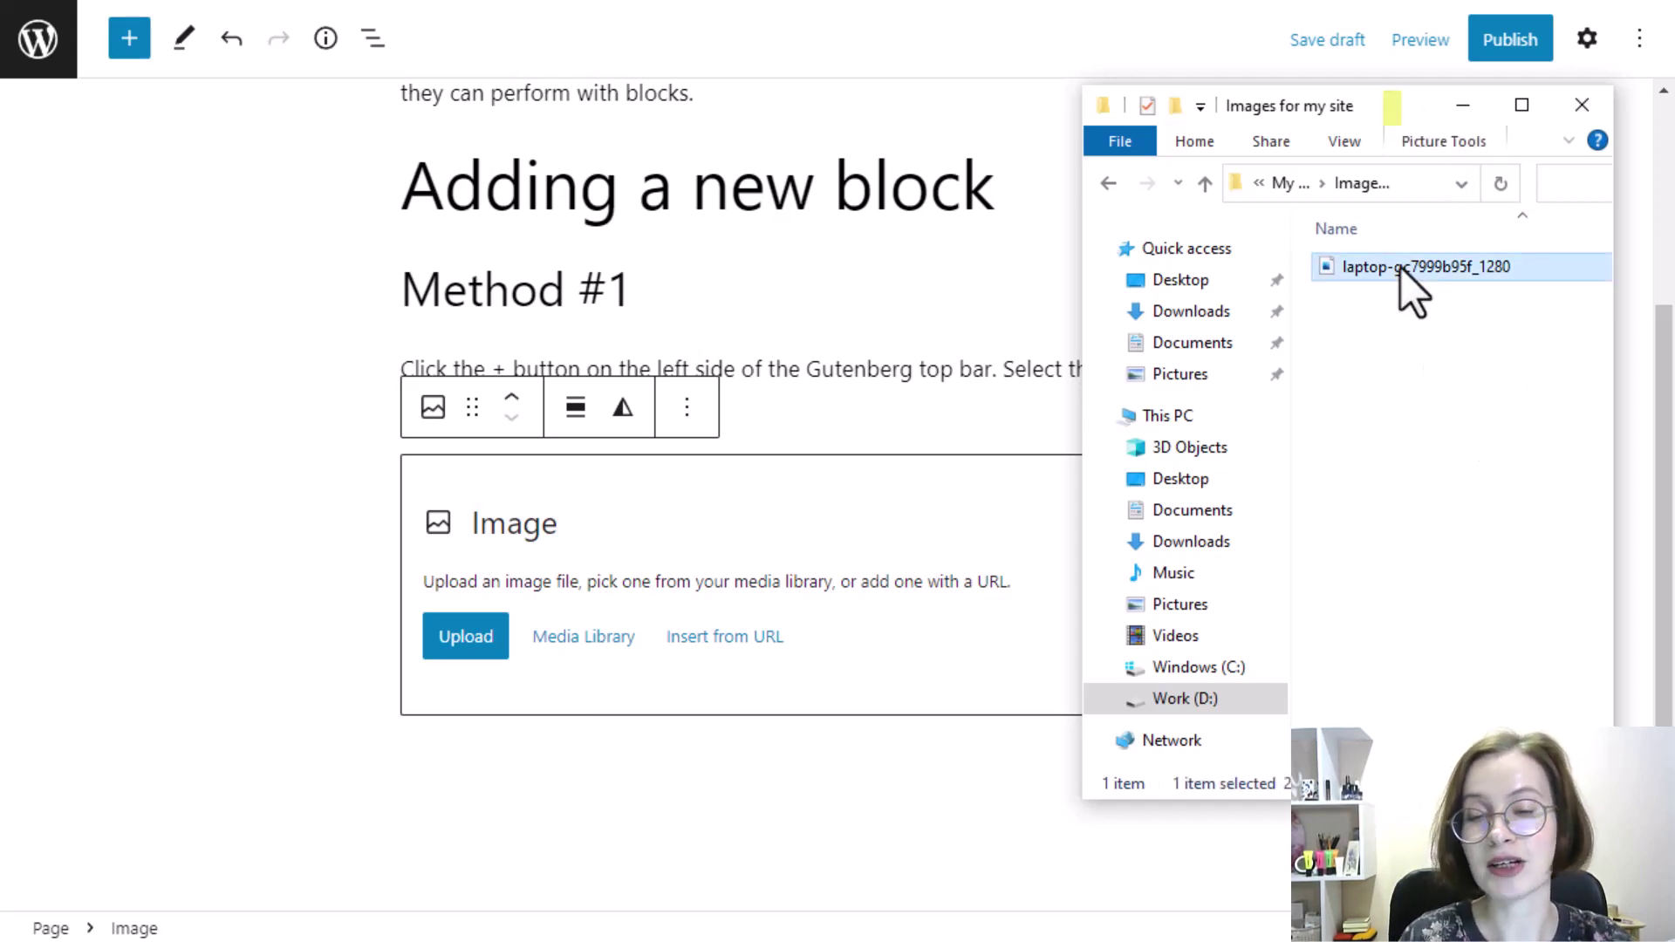
left_click_drag(1401, 269, 652, 634)
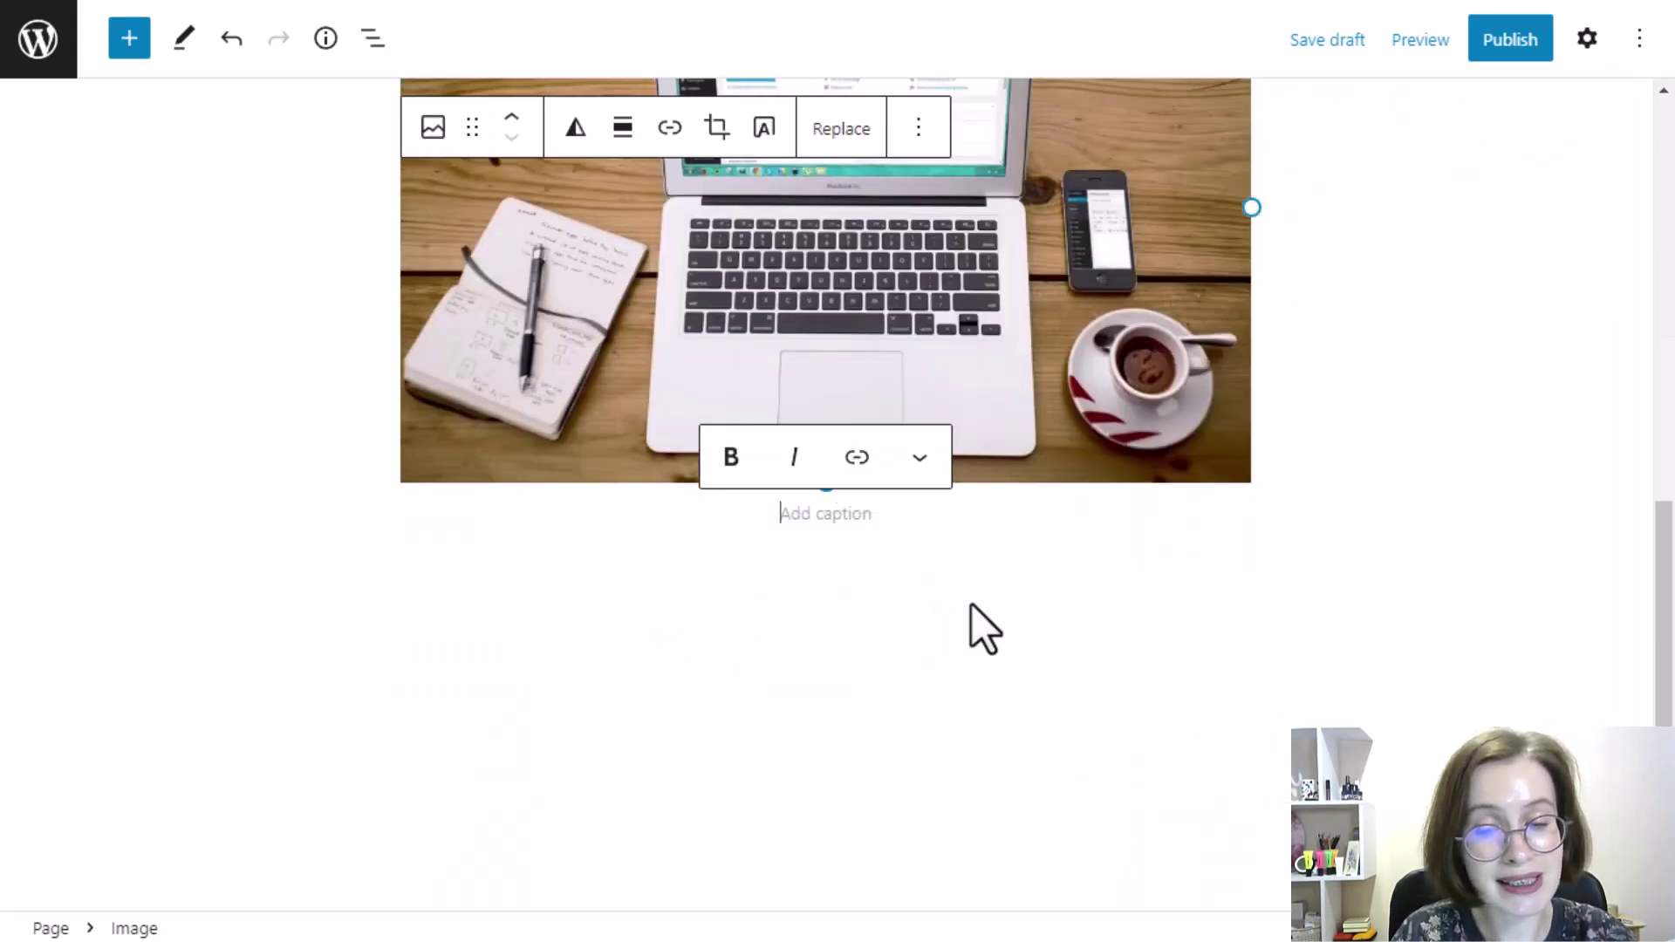
scroll(1484, 672, "up", 3)
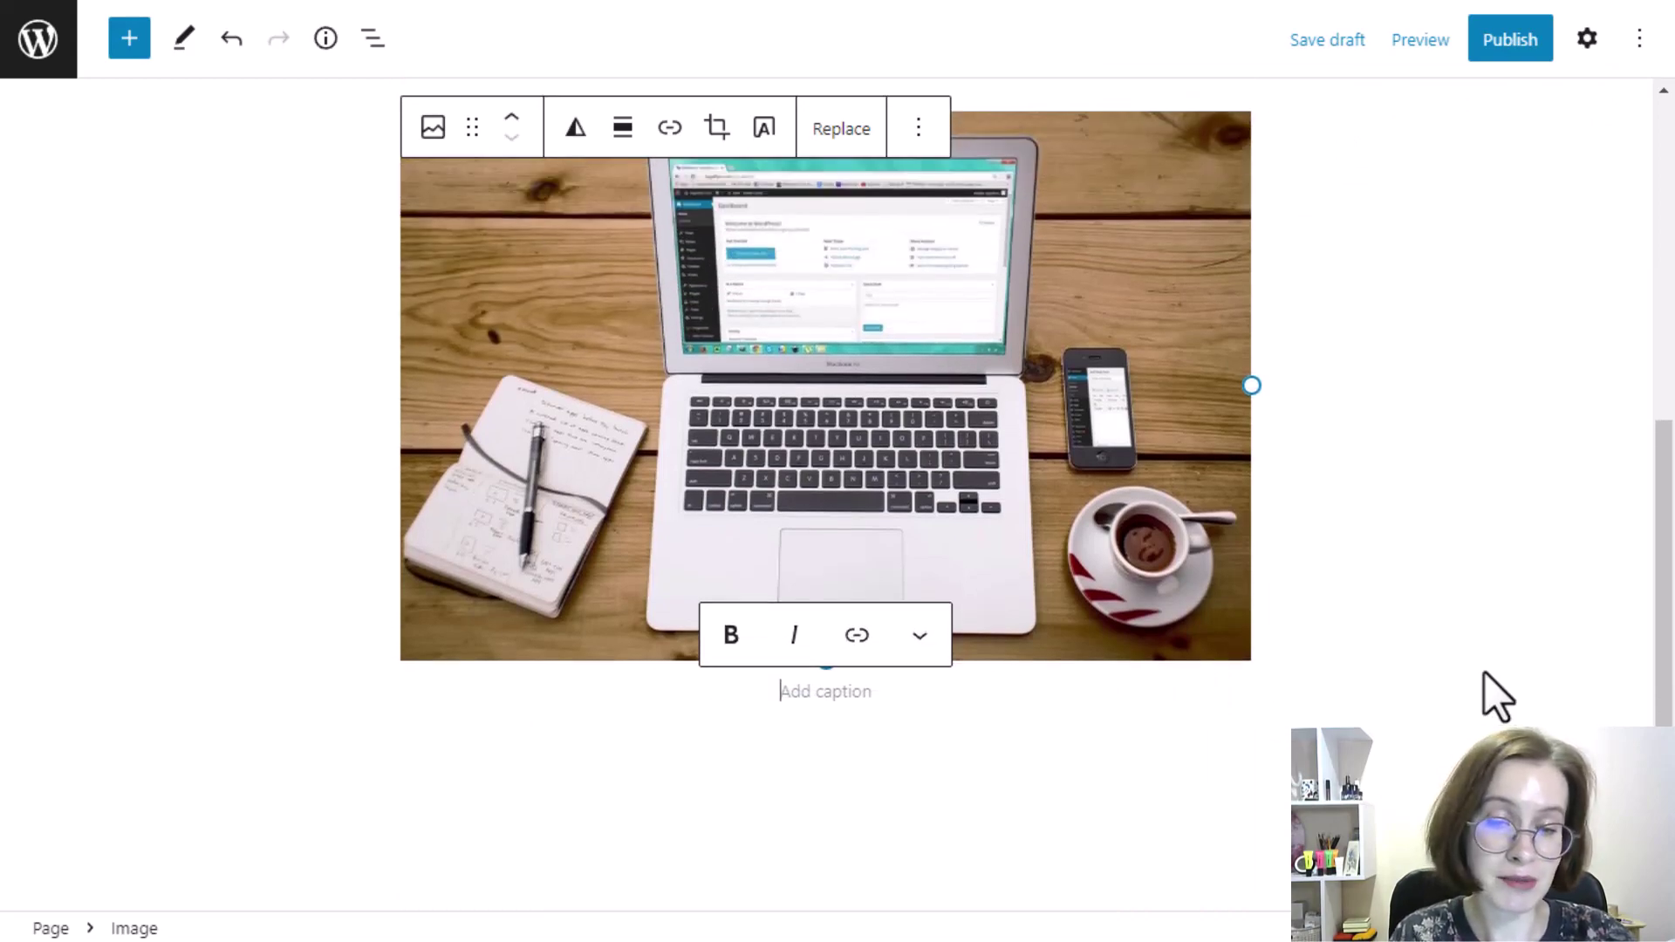
scroll(1485, 671, "up", 2)
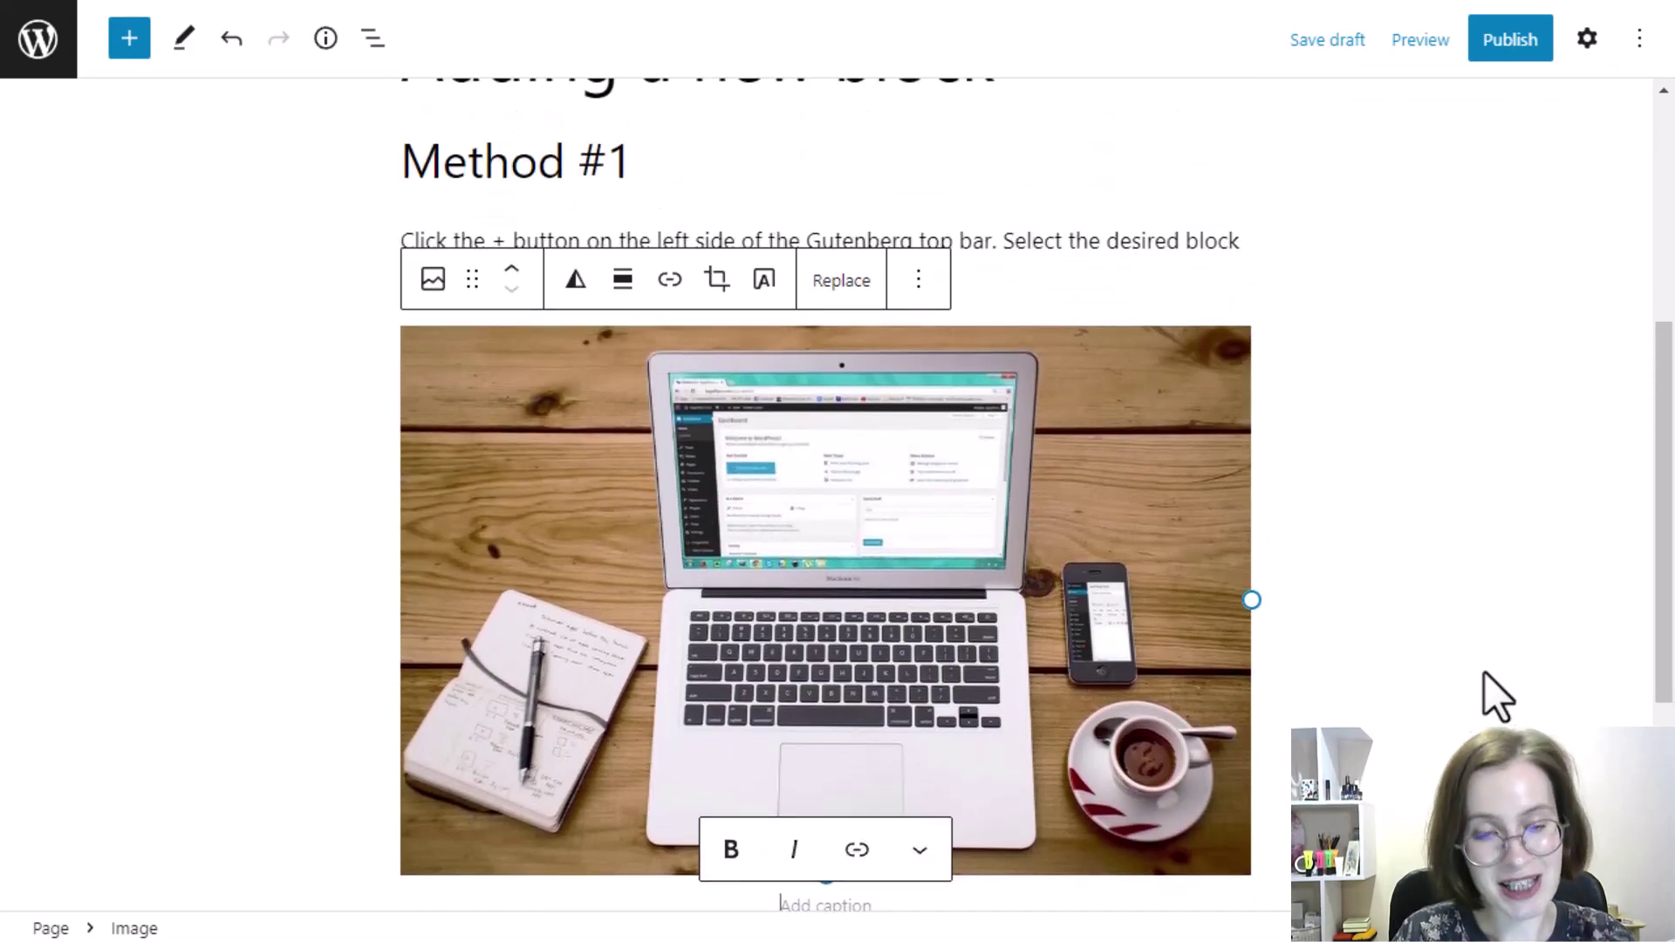
scroll(1484, 672, "down", 2)
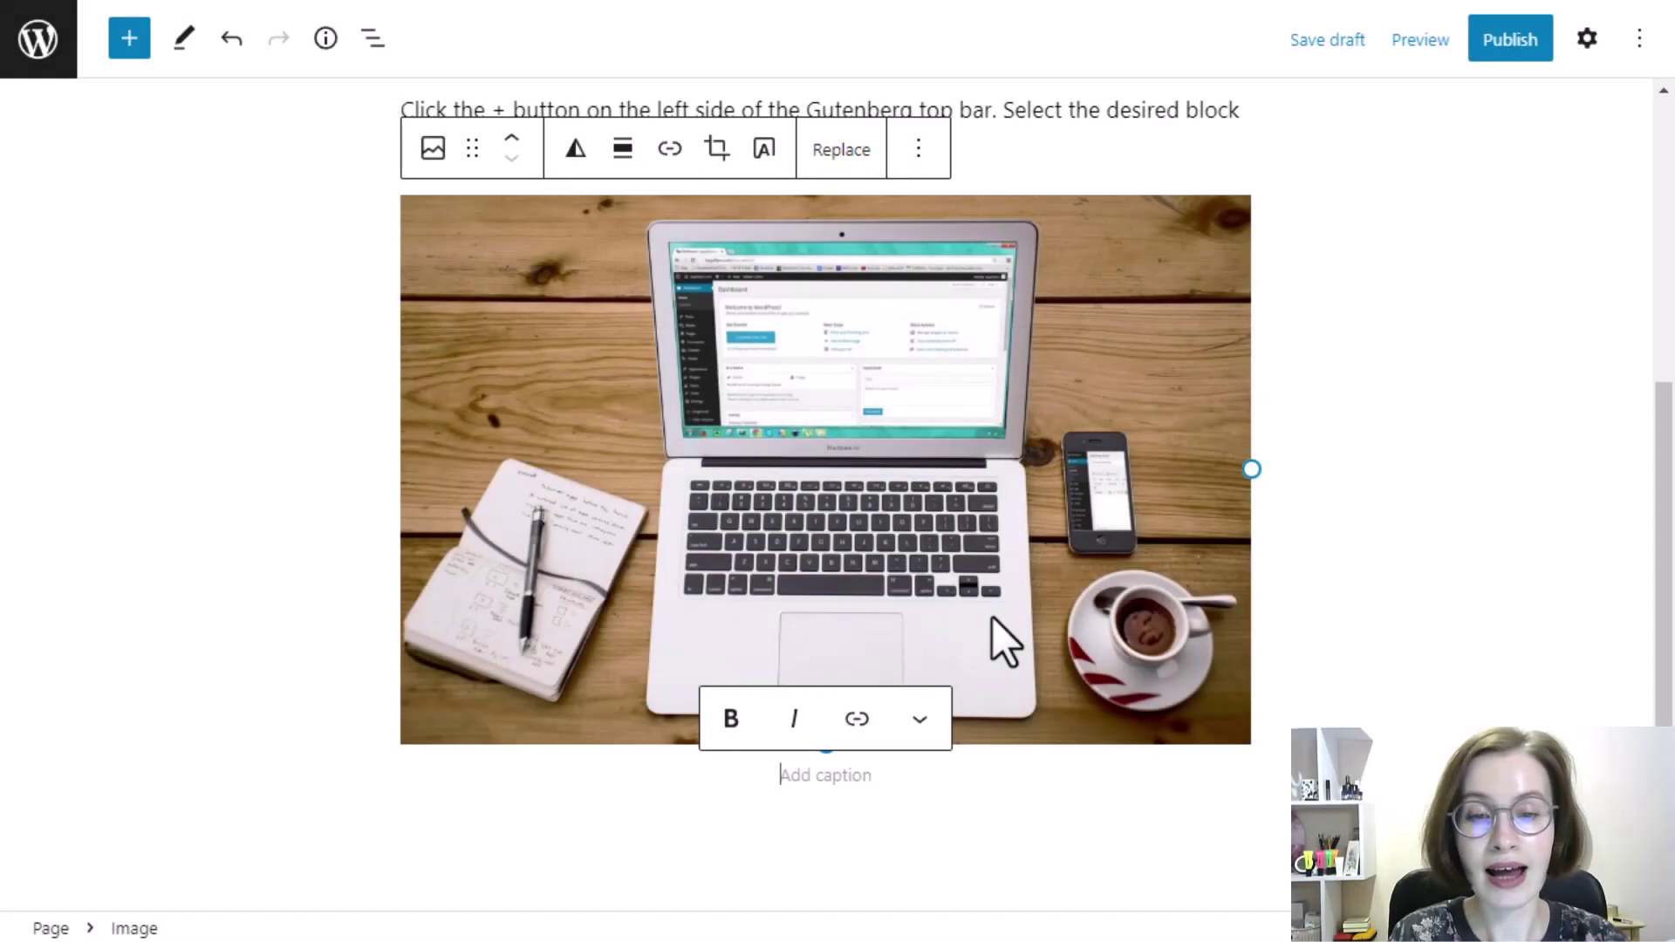
- Open the laptop image's block settings and examine the style, alt text, image size and dimension options
left_click(993, 618)
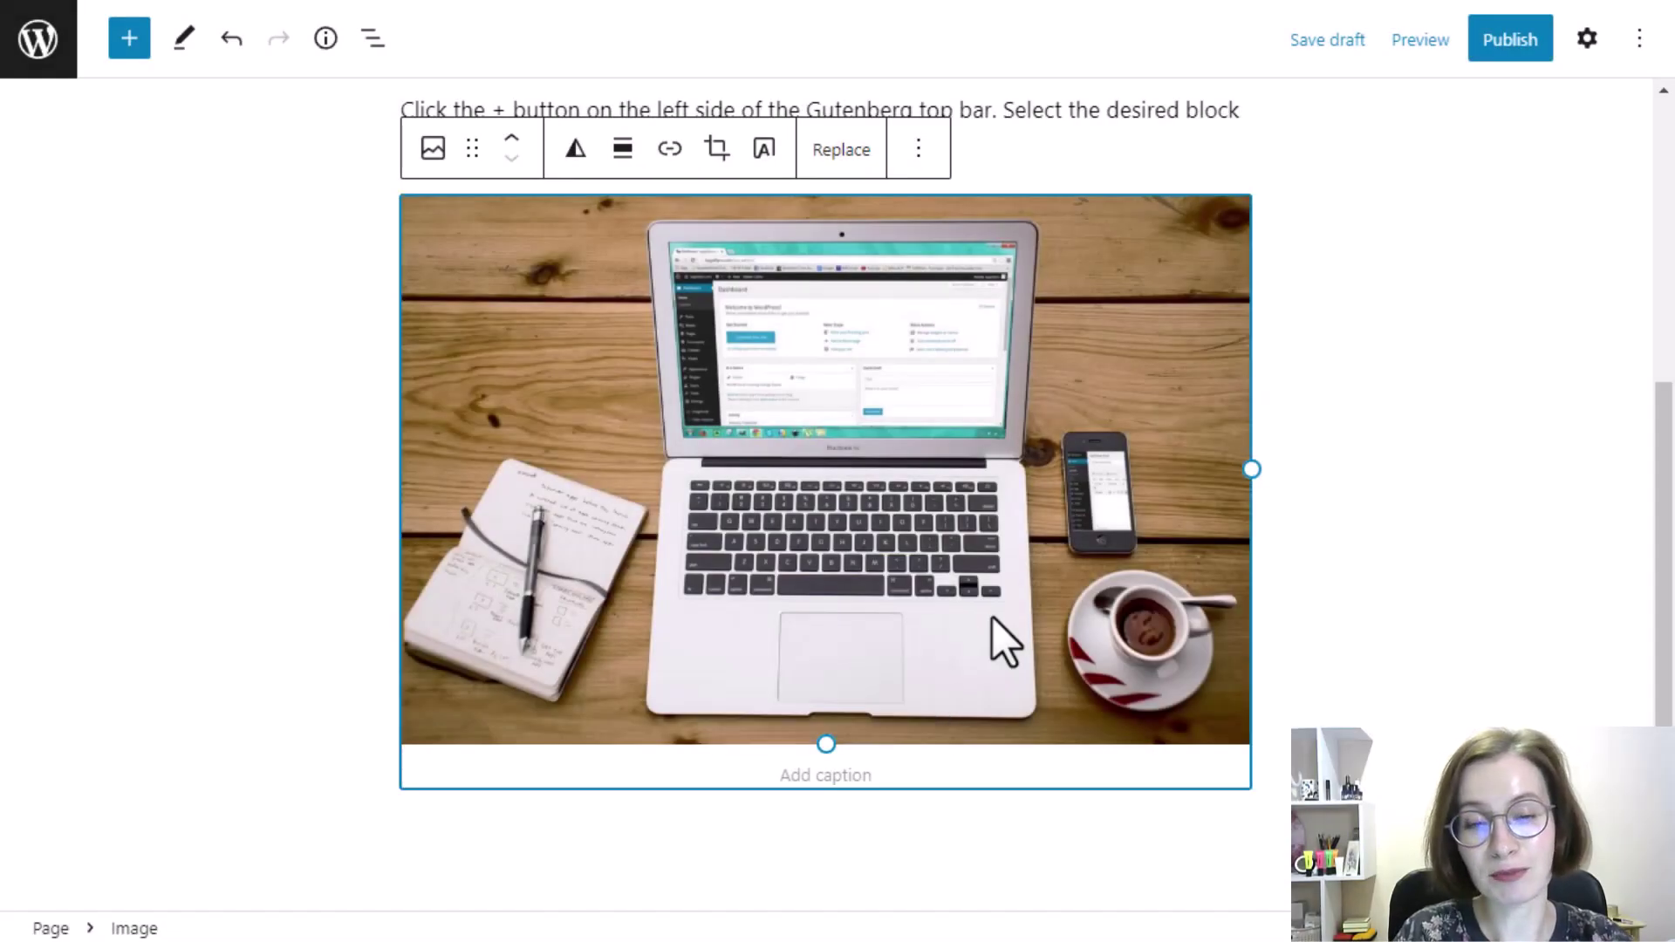
left_click(1593, 58)
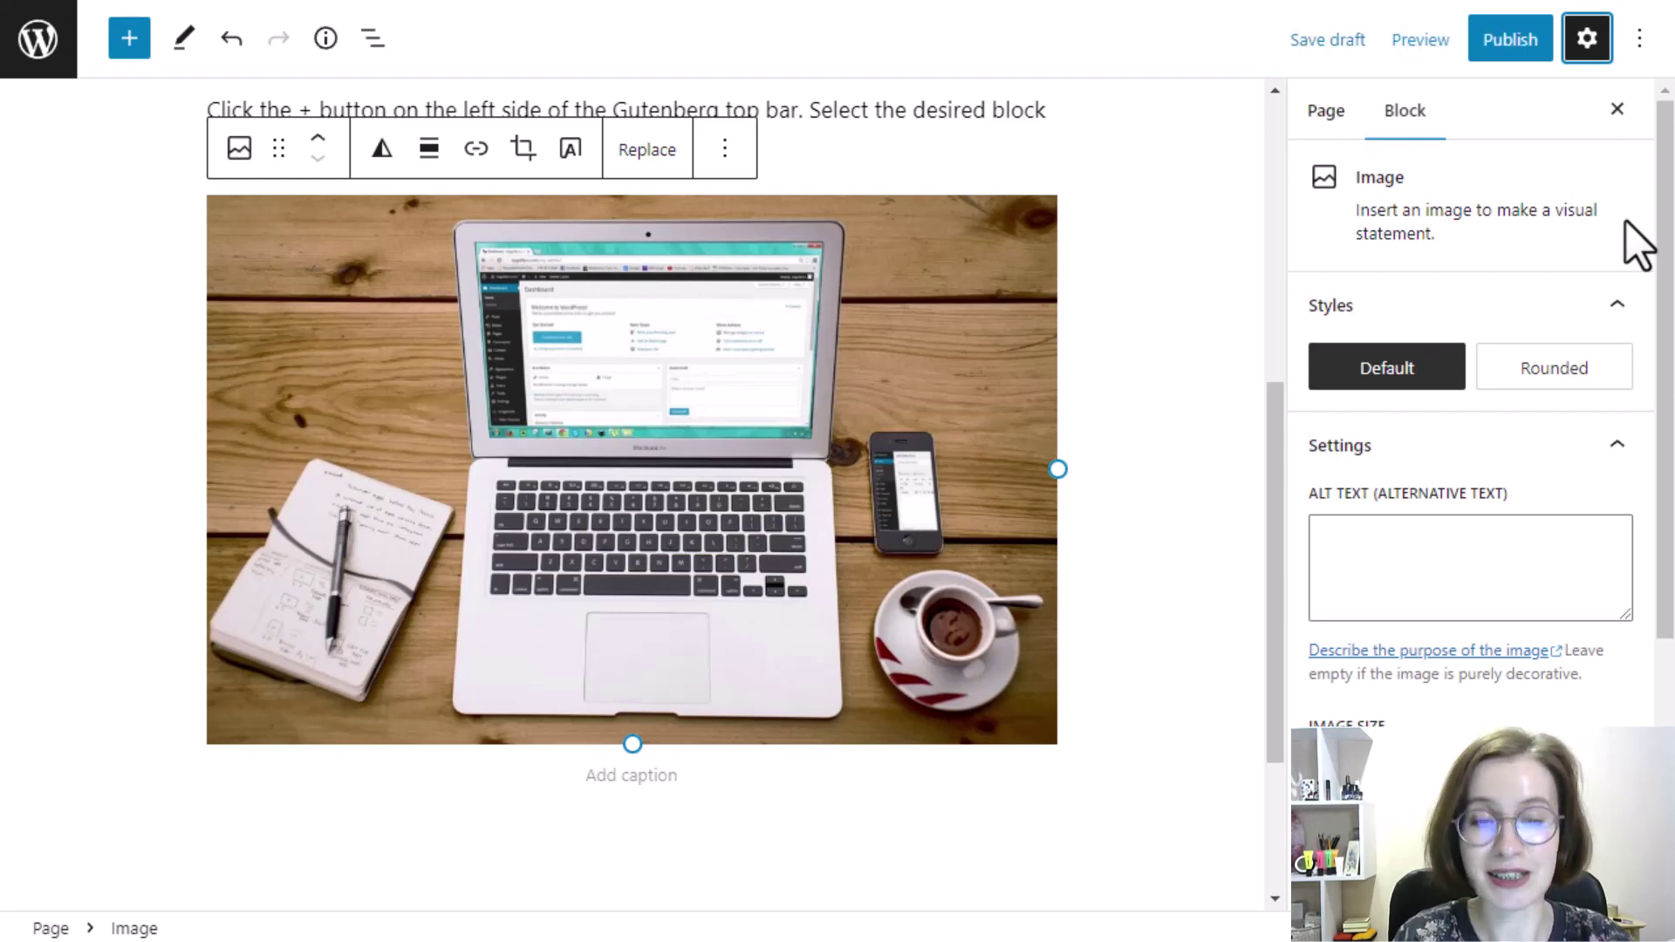
scroll(1632, 222, "down", 4)
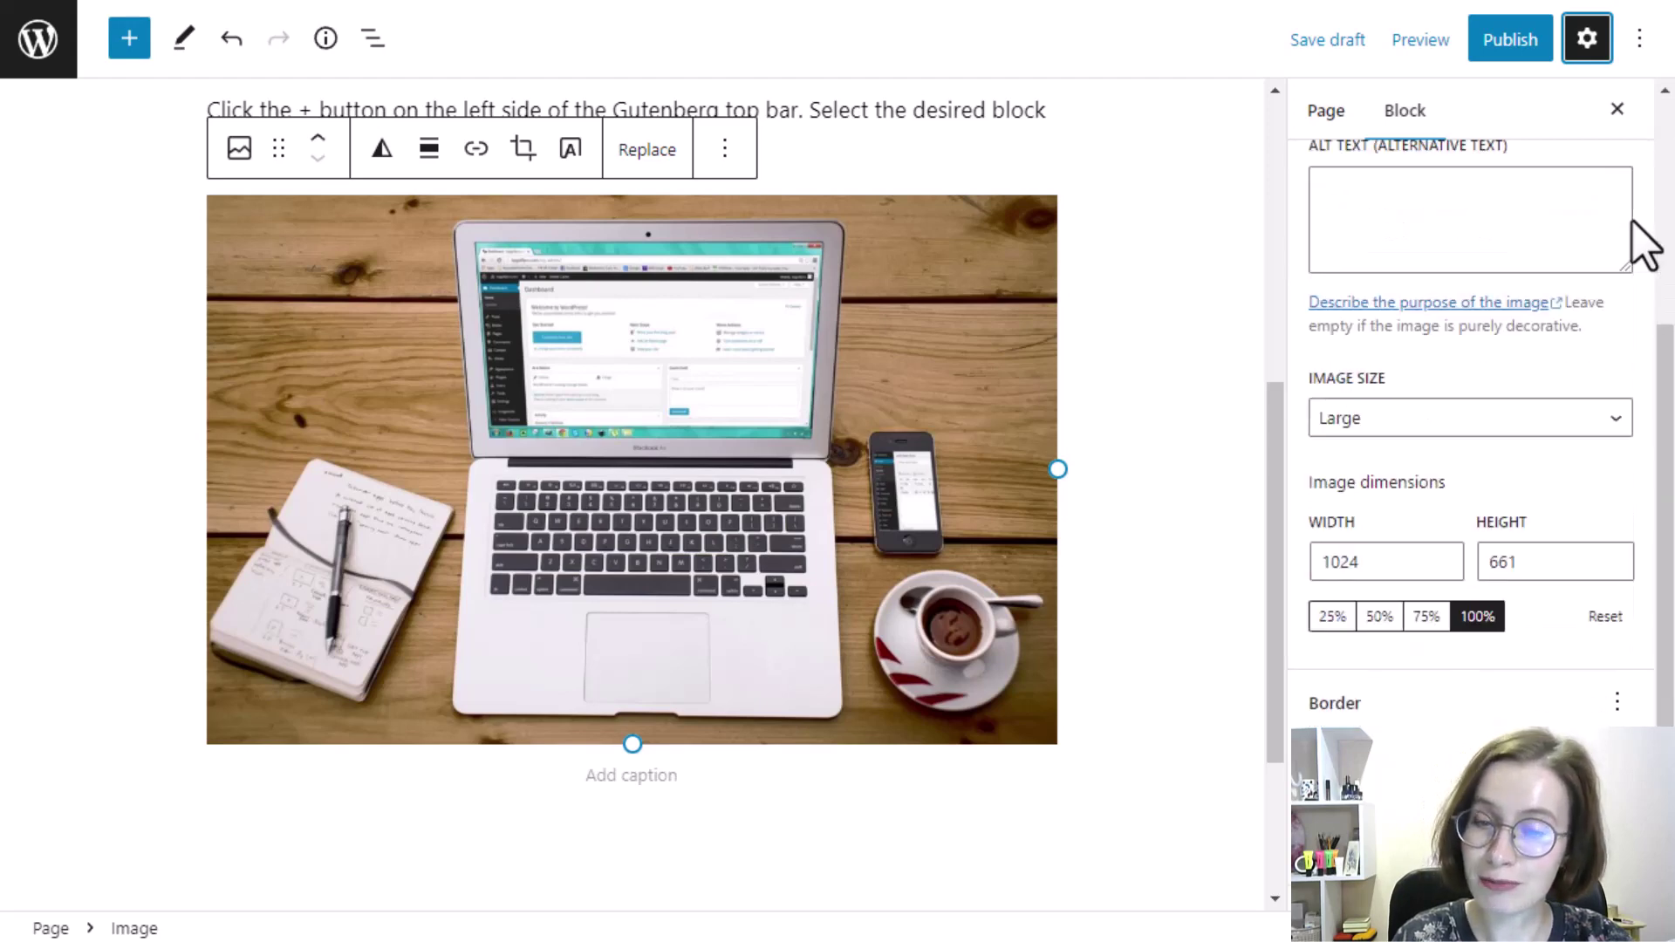
scroll(1637, 223, "up", 4)
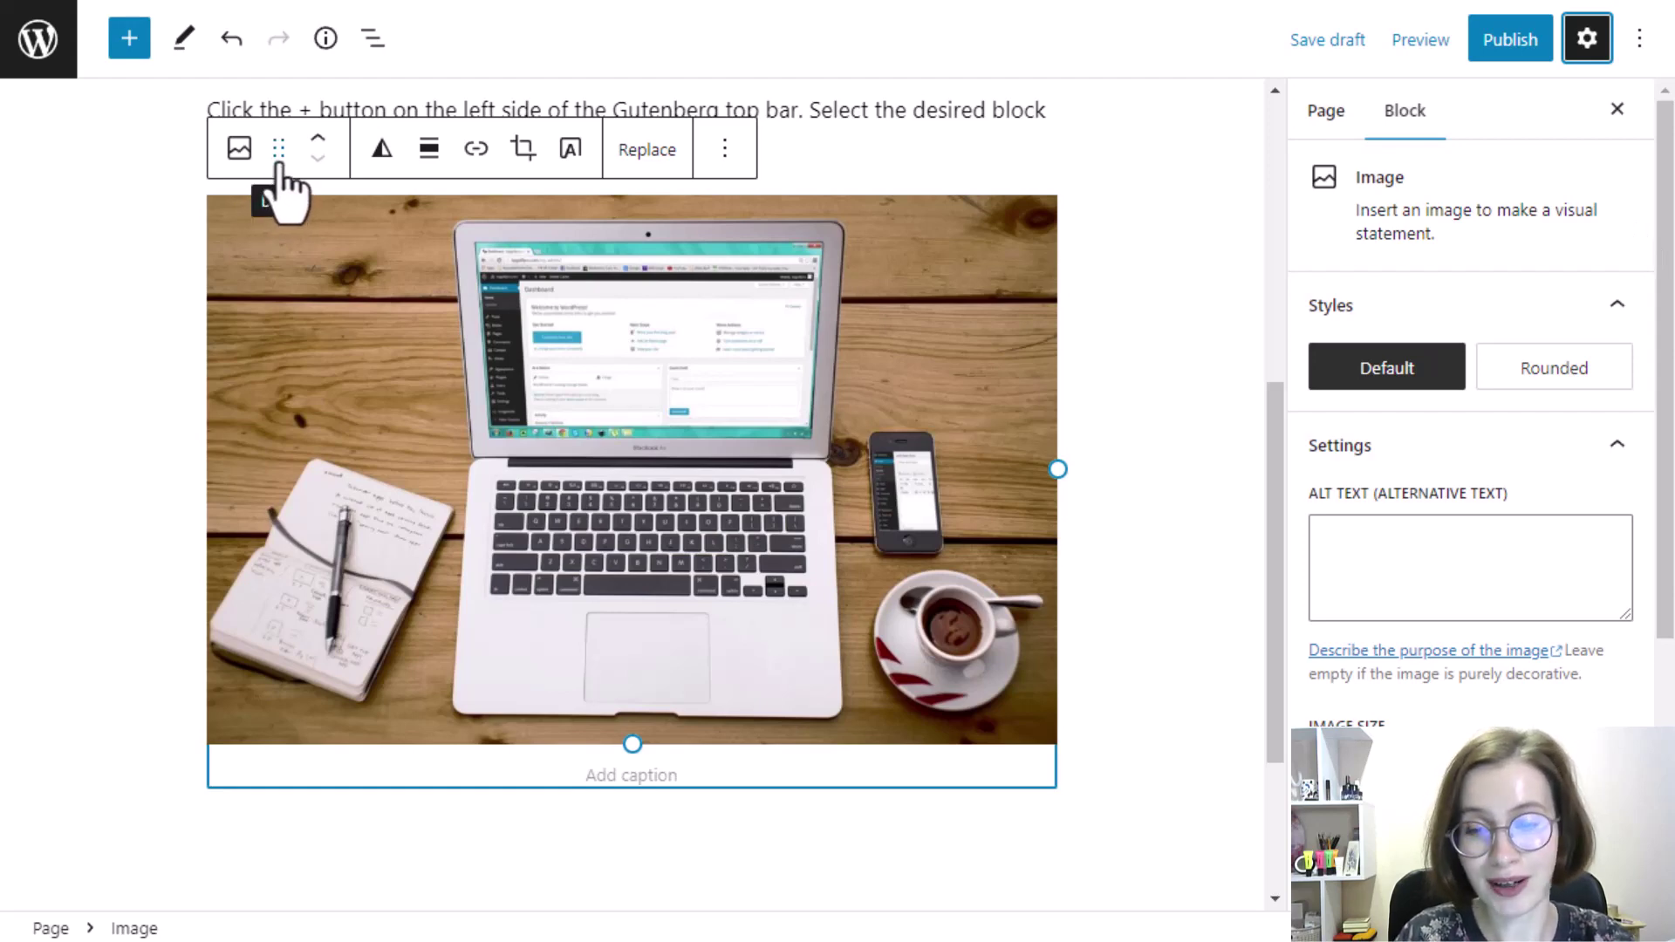
- Move the laptop image block up between the "Adding a new block" and "Method #1" headings, and select it again
left_click_drag(279, 164, 636, 206)
left_click(1191, 401)
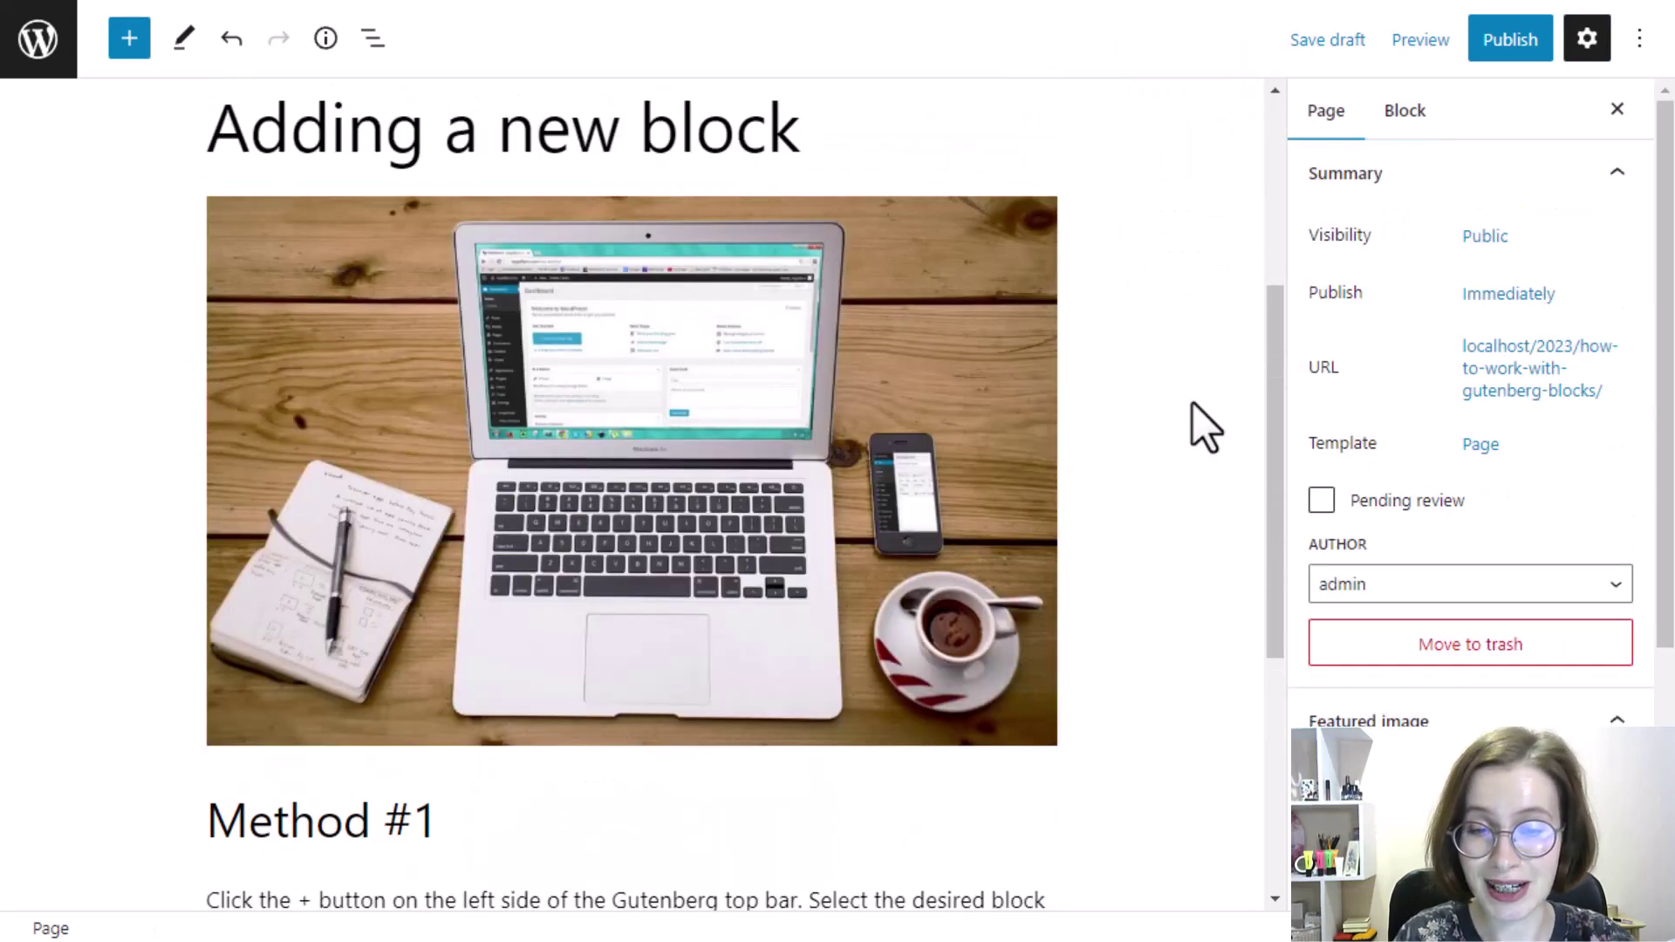
left_click(466, 359)
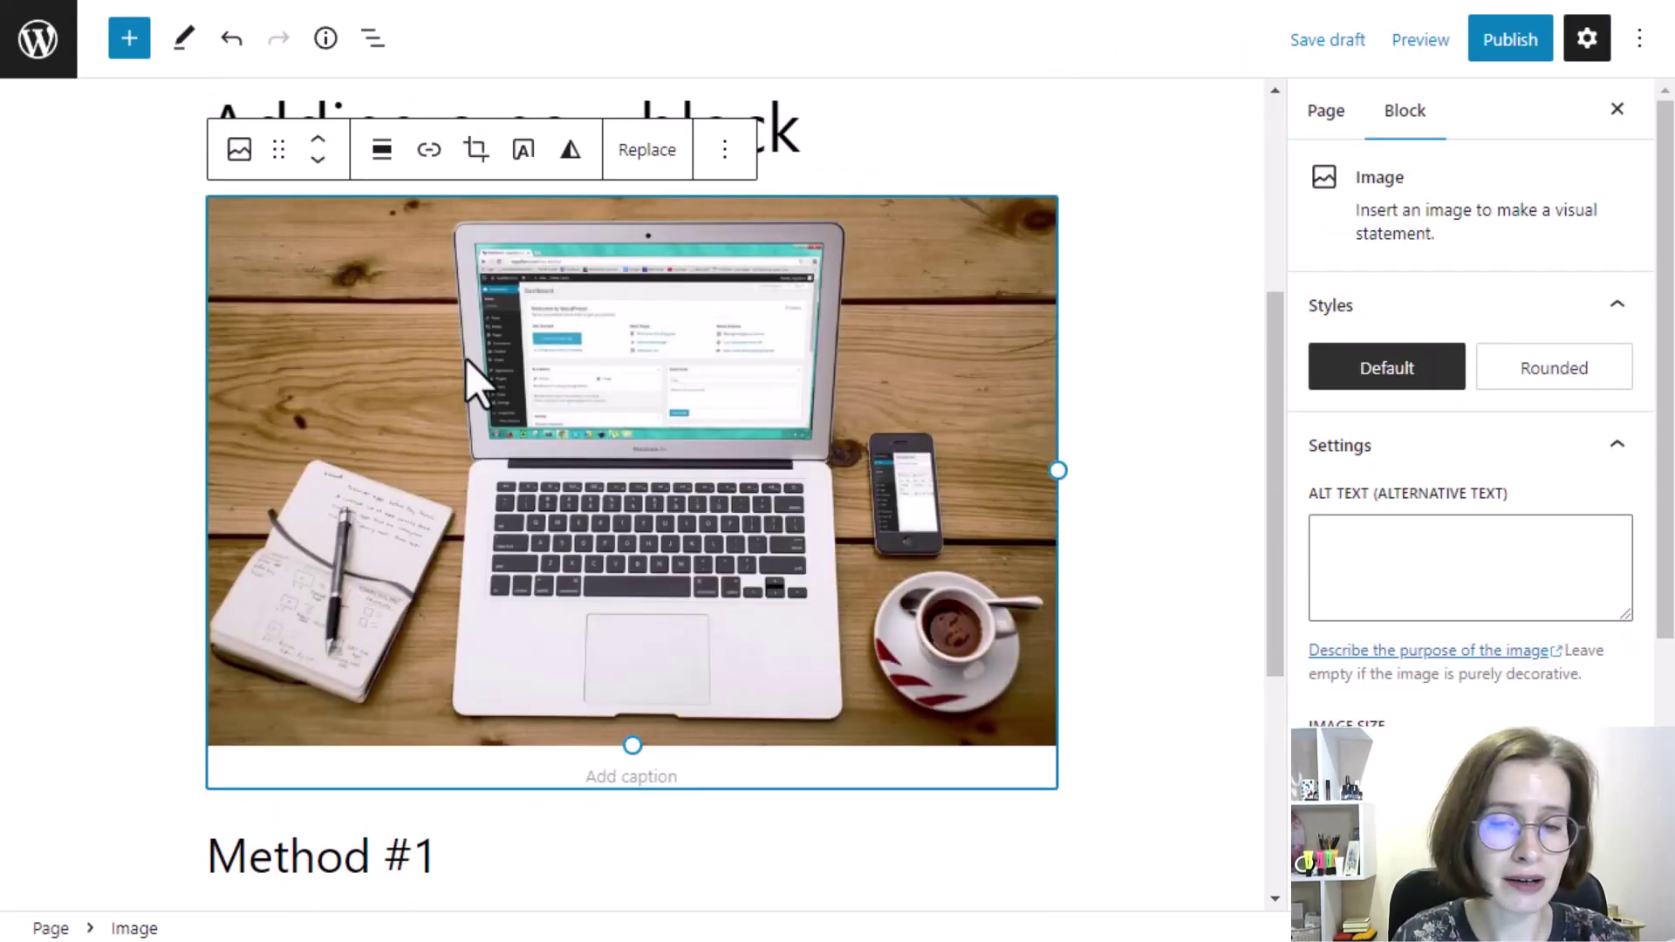
- Move the laptop image block down one position so it sits below the "Method #1" heading
left_click(318, 160)
left_click(1140, 431)
scroll(1141, 431, "up", 3)
scroll(1145, 432, "down", 3)
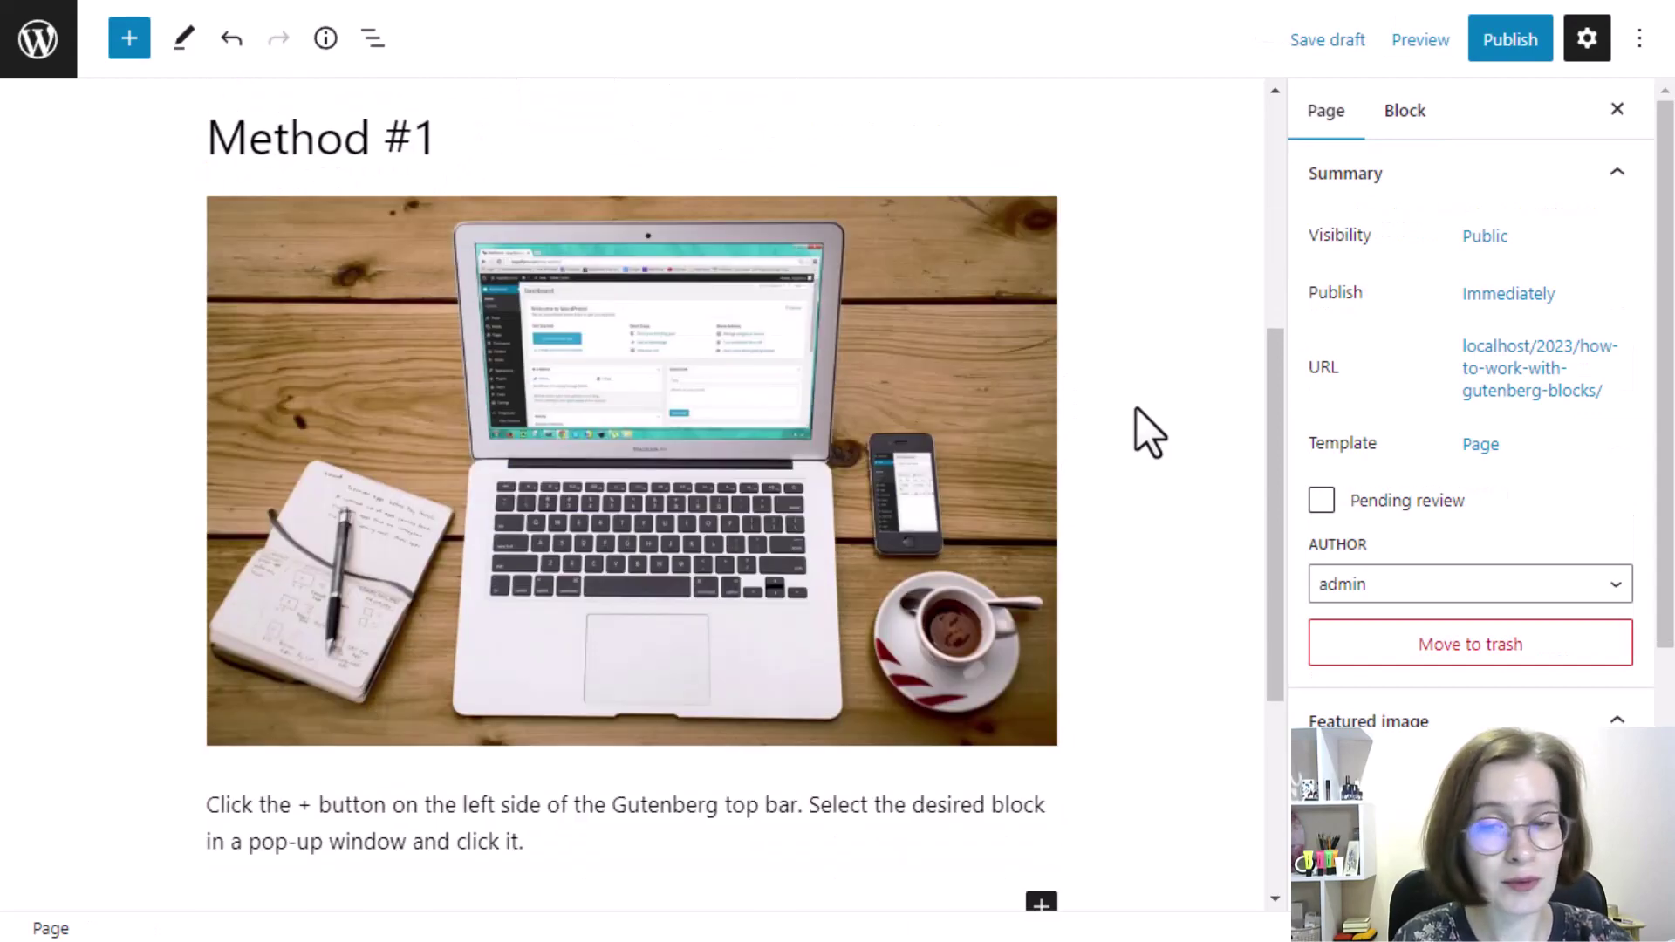
- Move the laptop image block up two positions so it sits above the "Adding a new block" heading
left_click(314, 244)
left_click(319, 141)
left_click(319, 141)
left_click(1165, 423)
scroll(1169, 426, "up", 2)
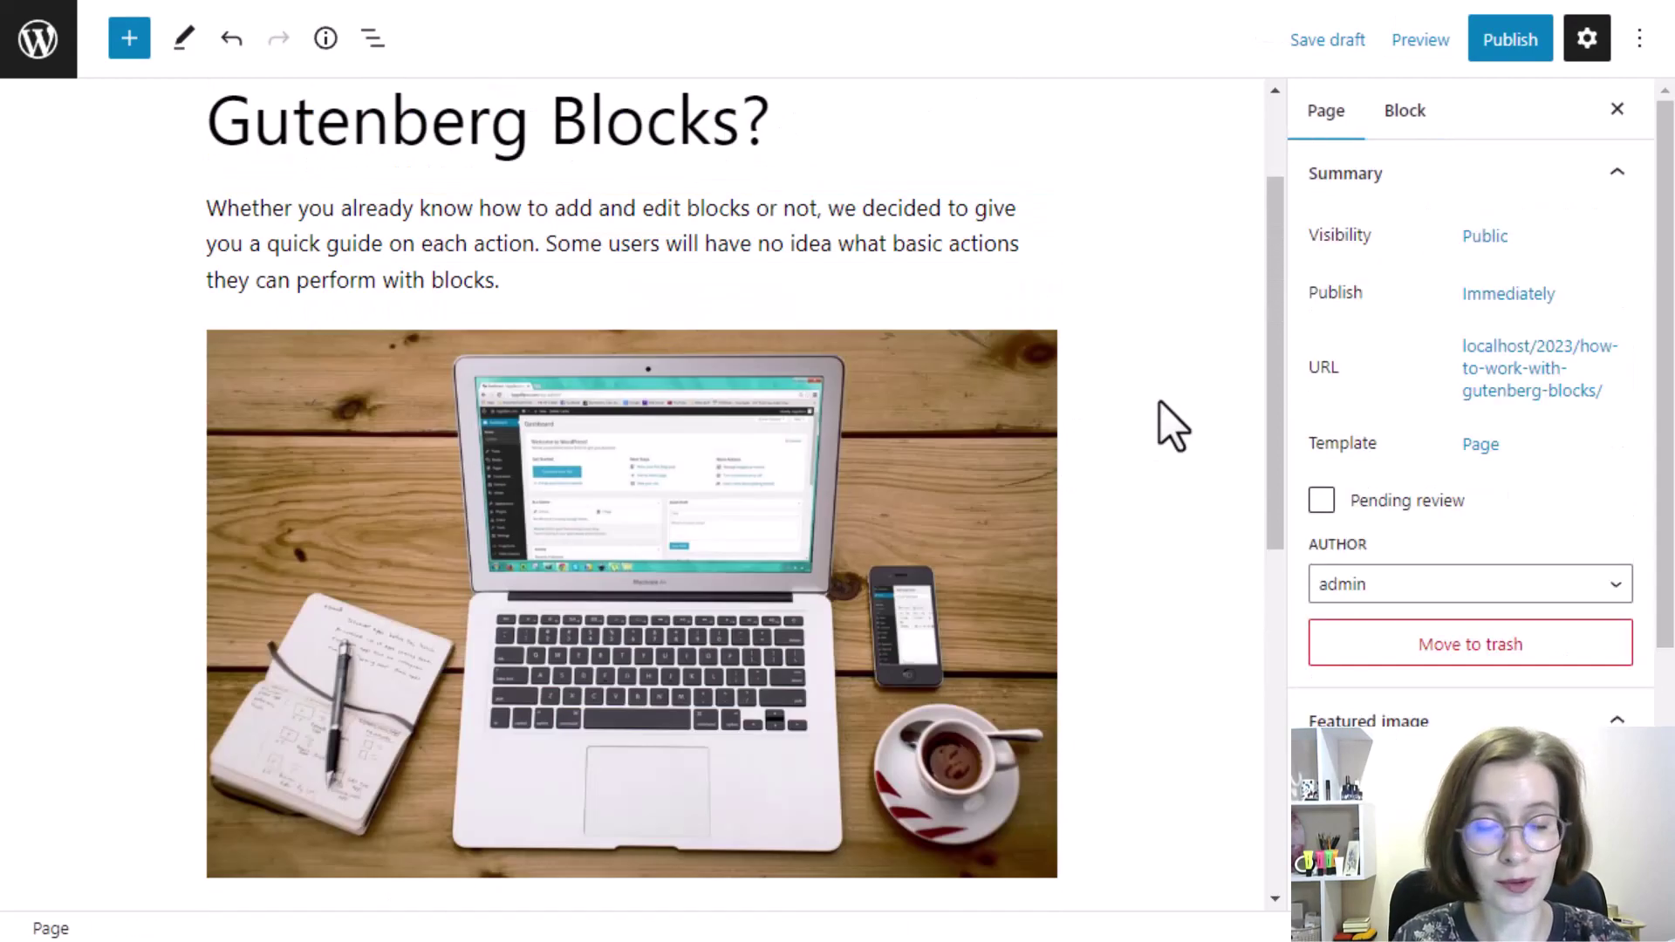
- Move the laptop image block down one position, back beneath the "Adding a new block" heading
left_click(469, 512)
left_click(319, 295)
left_click(1175, 487)
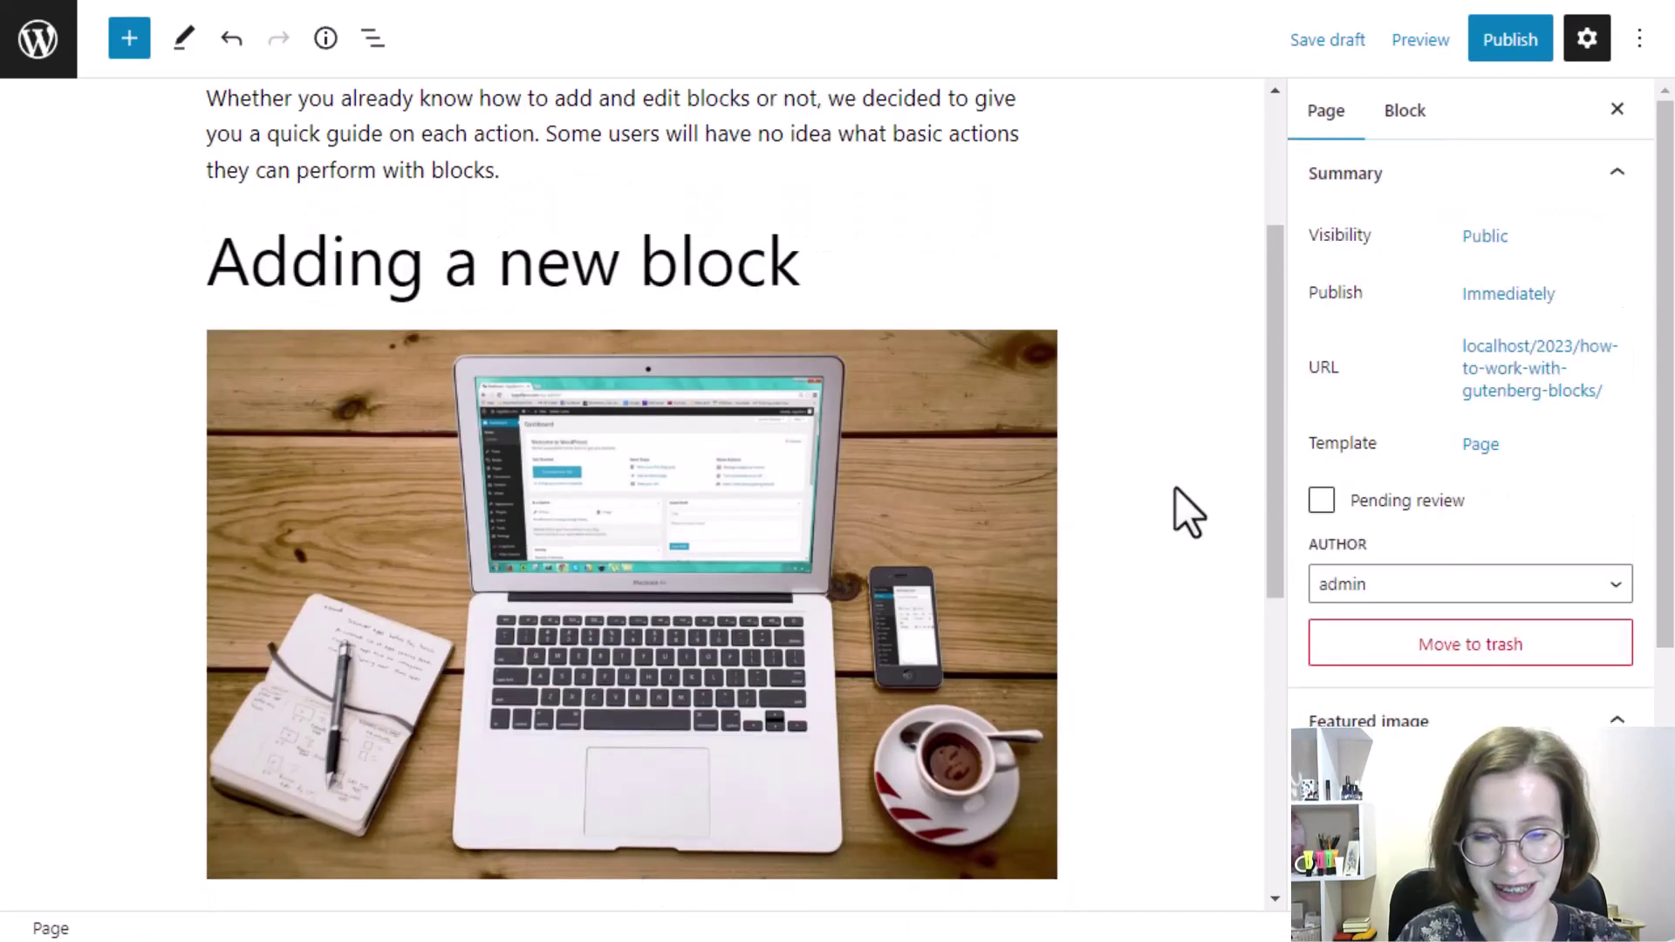
- Select the laptop image block and set its alignment to Wide width
scroll(1176, 488, "down", 2)
left_click(841, 467)
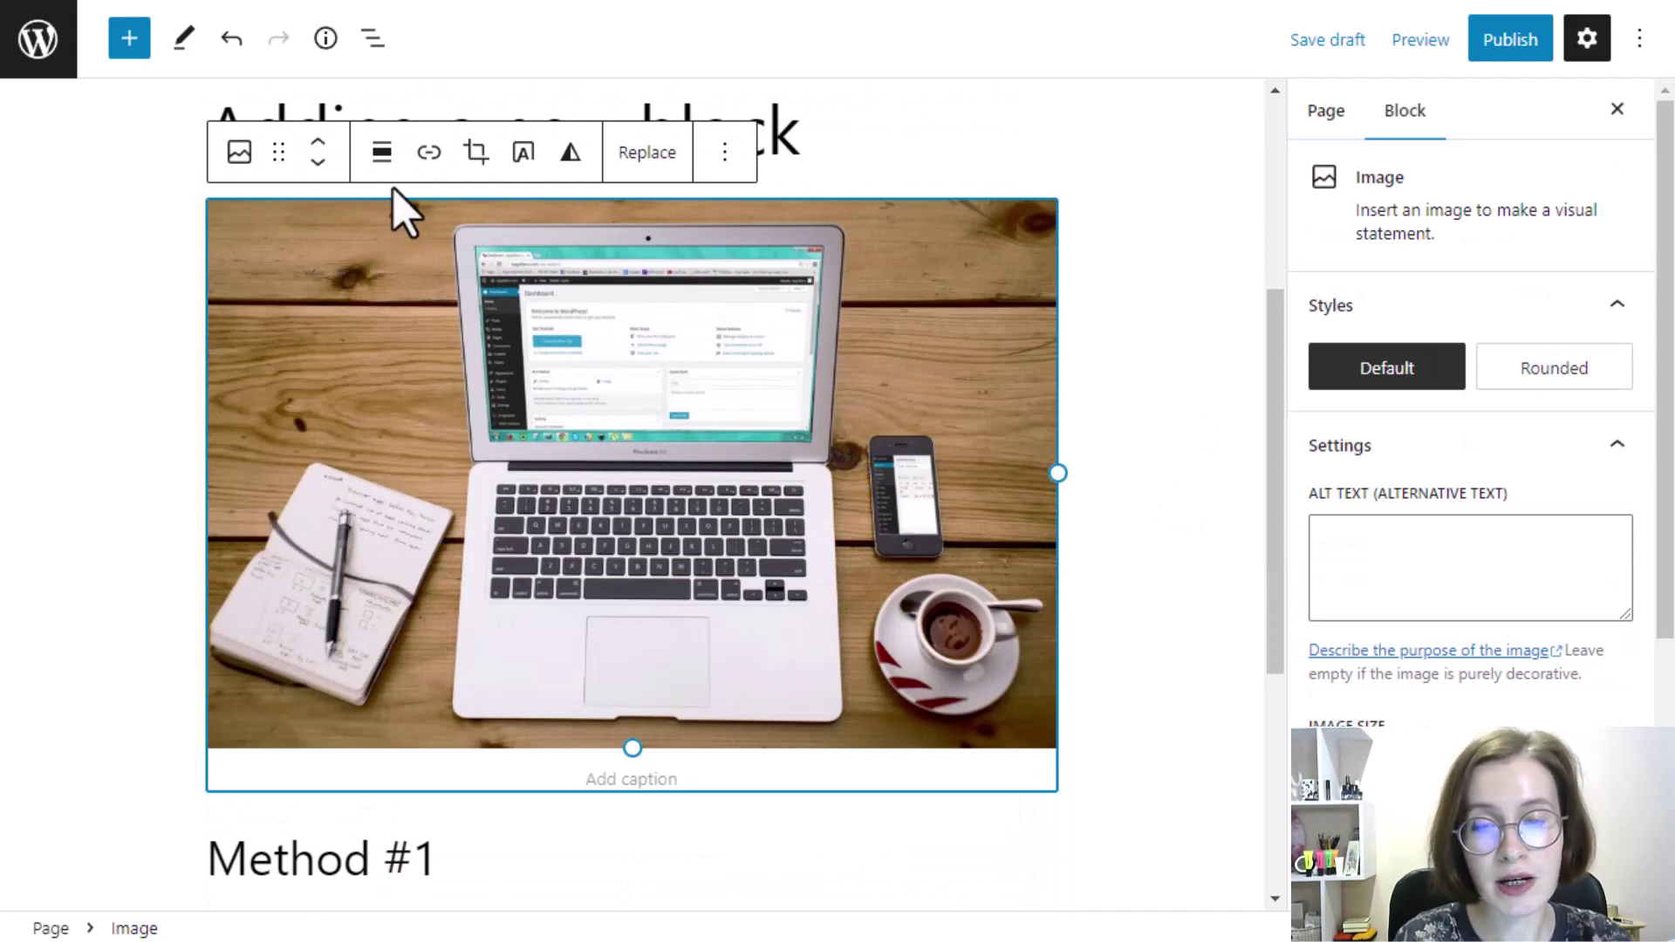
left_click(382, 153)
left_click(462, 300)
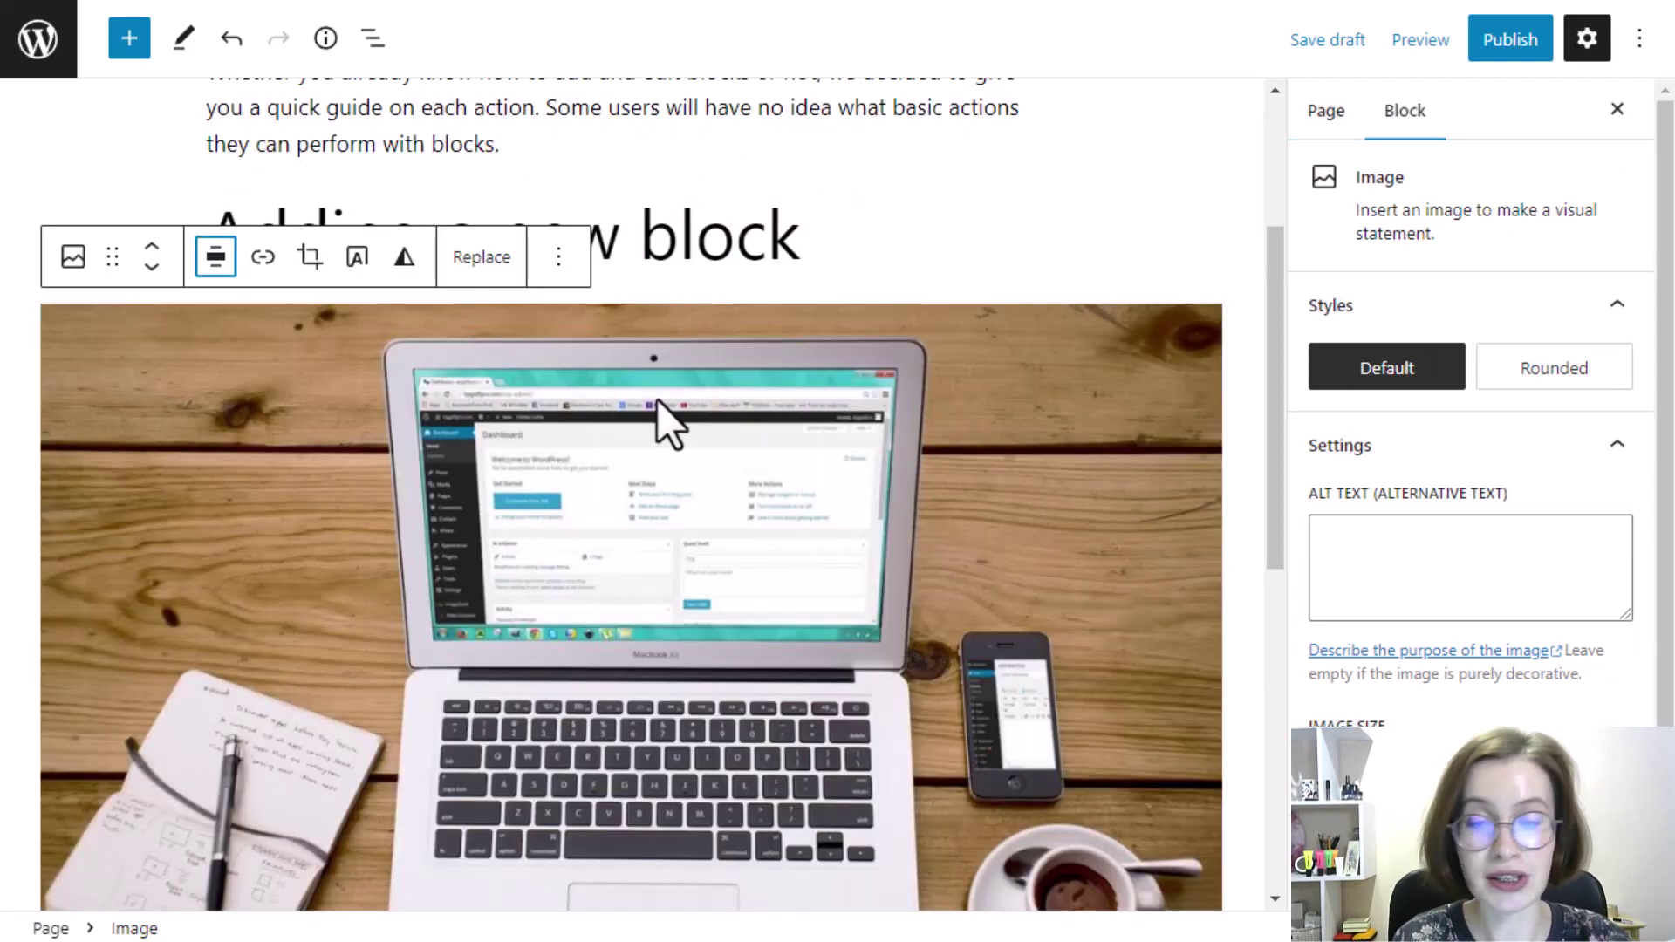
- Change the laptop image block's alignment to Full width
scroll(1059, 478, "down", 2)
left_click(219, 131)
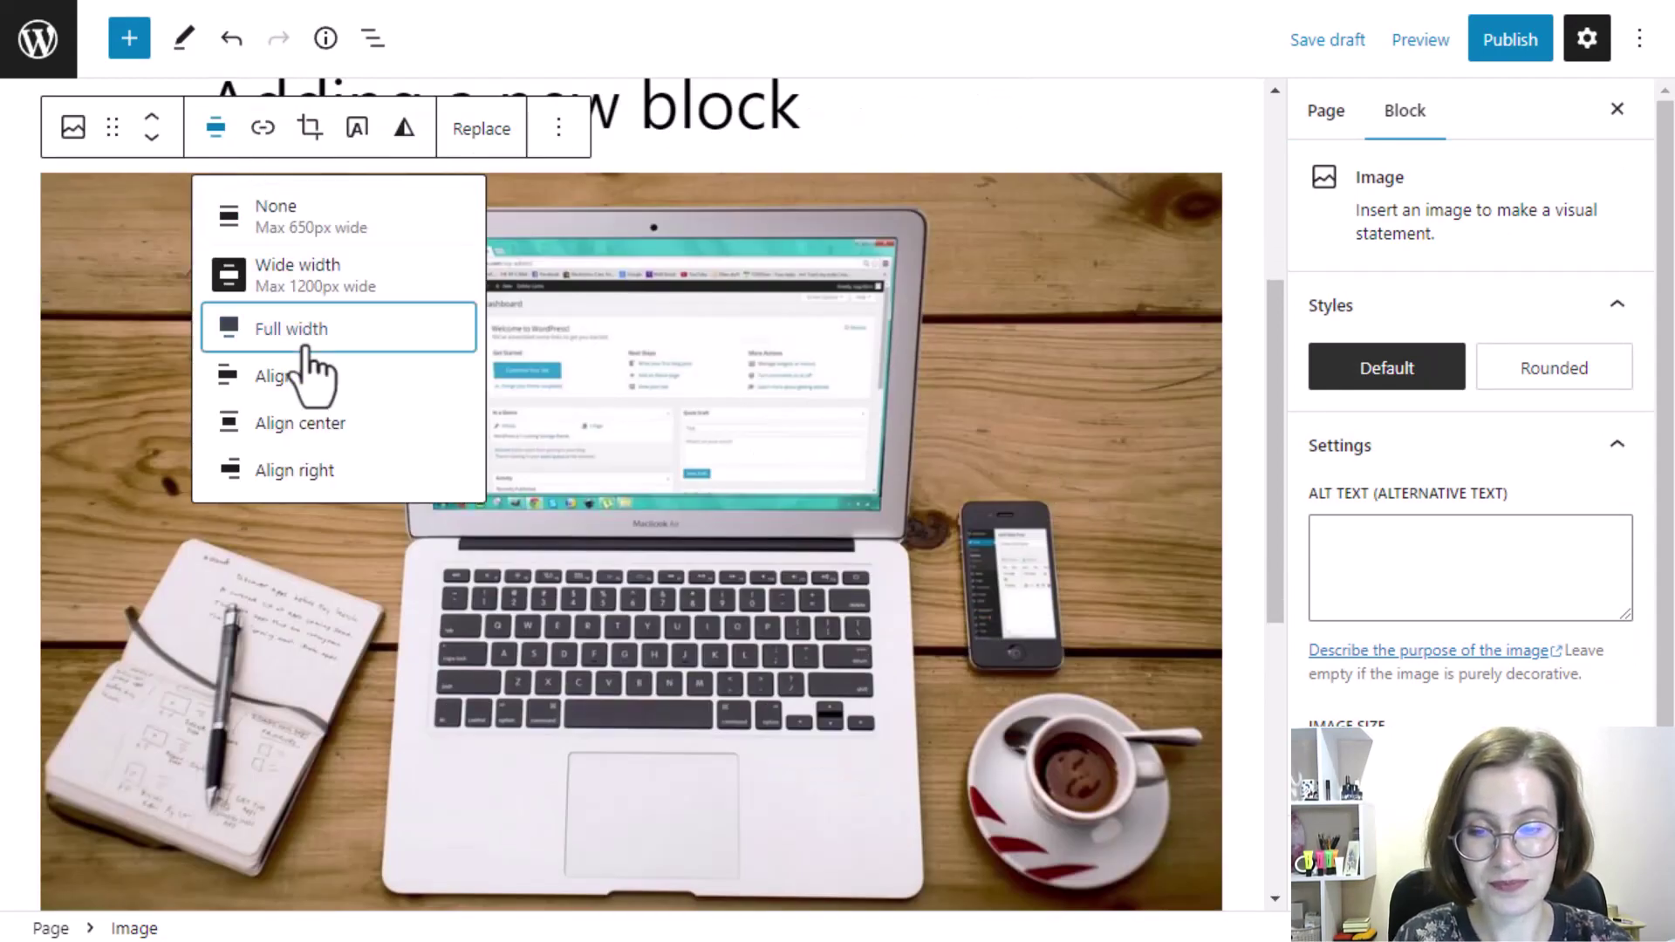
left_click(307, 345)
- Return the laptop image block's alignment to None and open the block's additional options
left_click(174, 129)
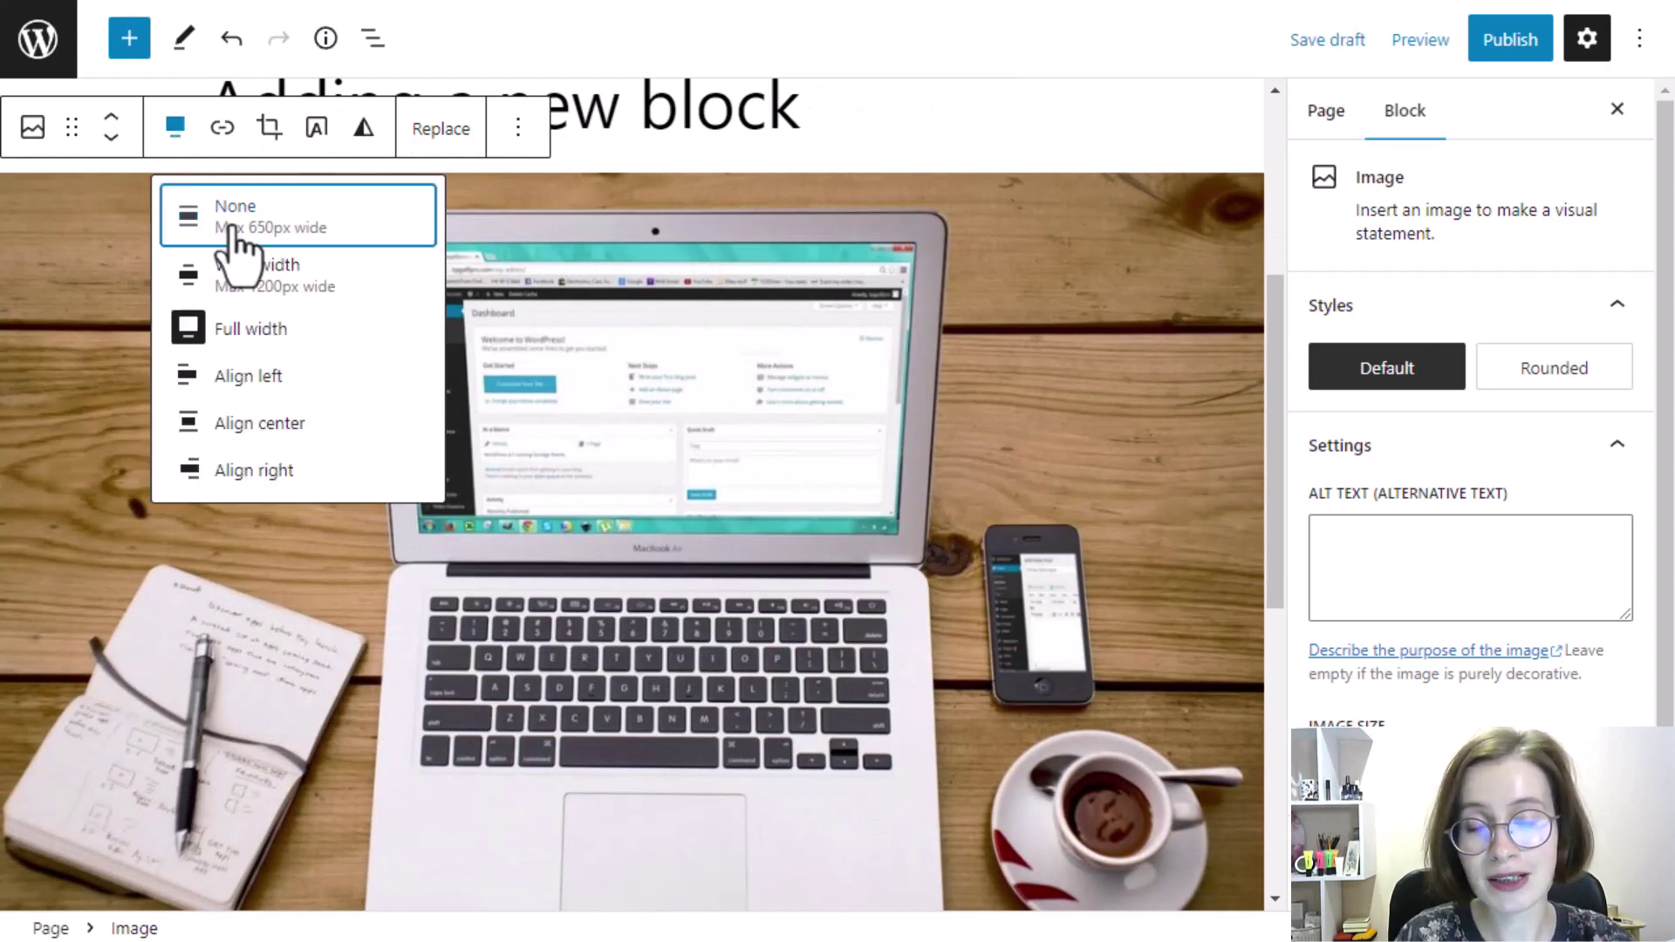
left_click(230, 225)
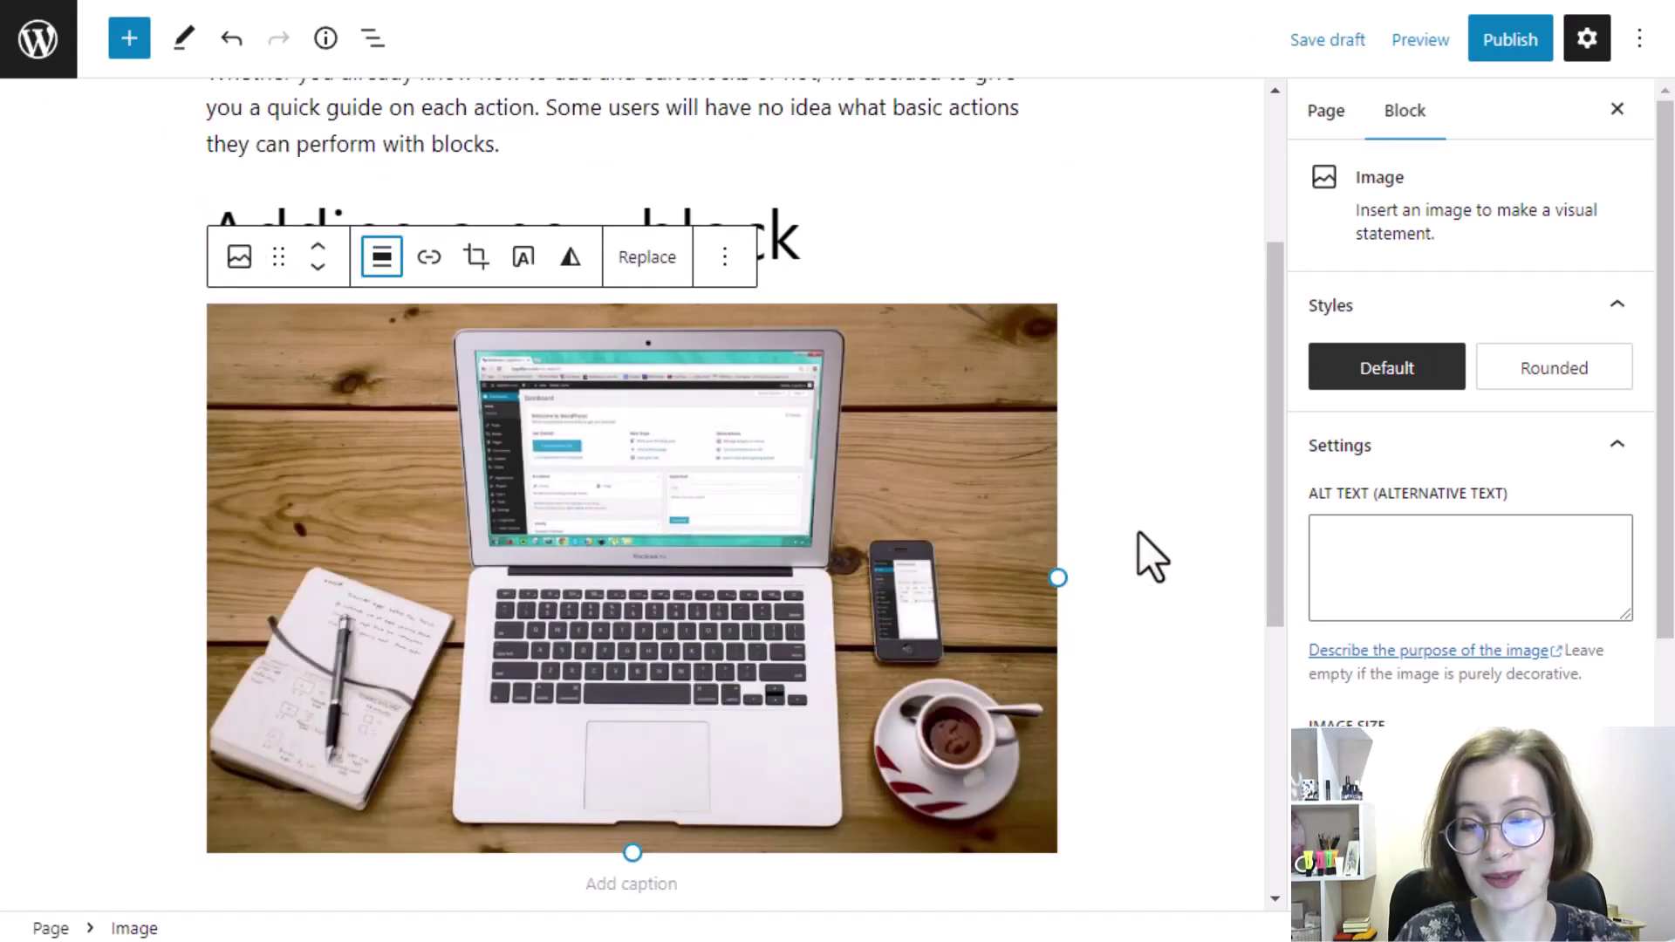
left_click(731, 260)
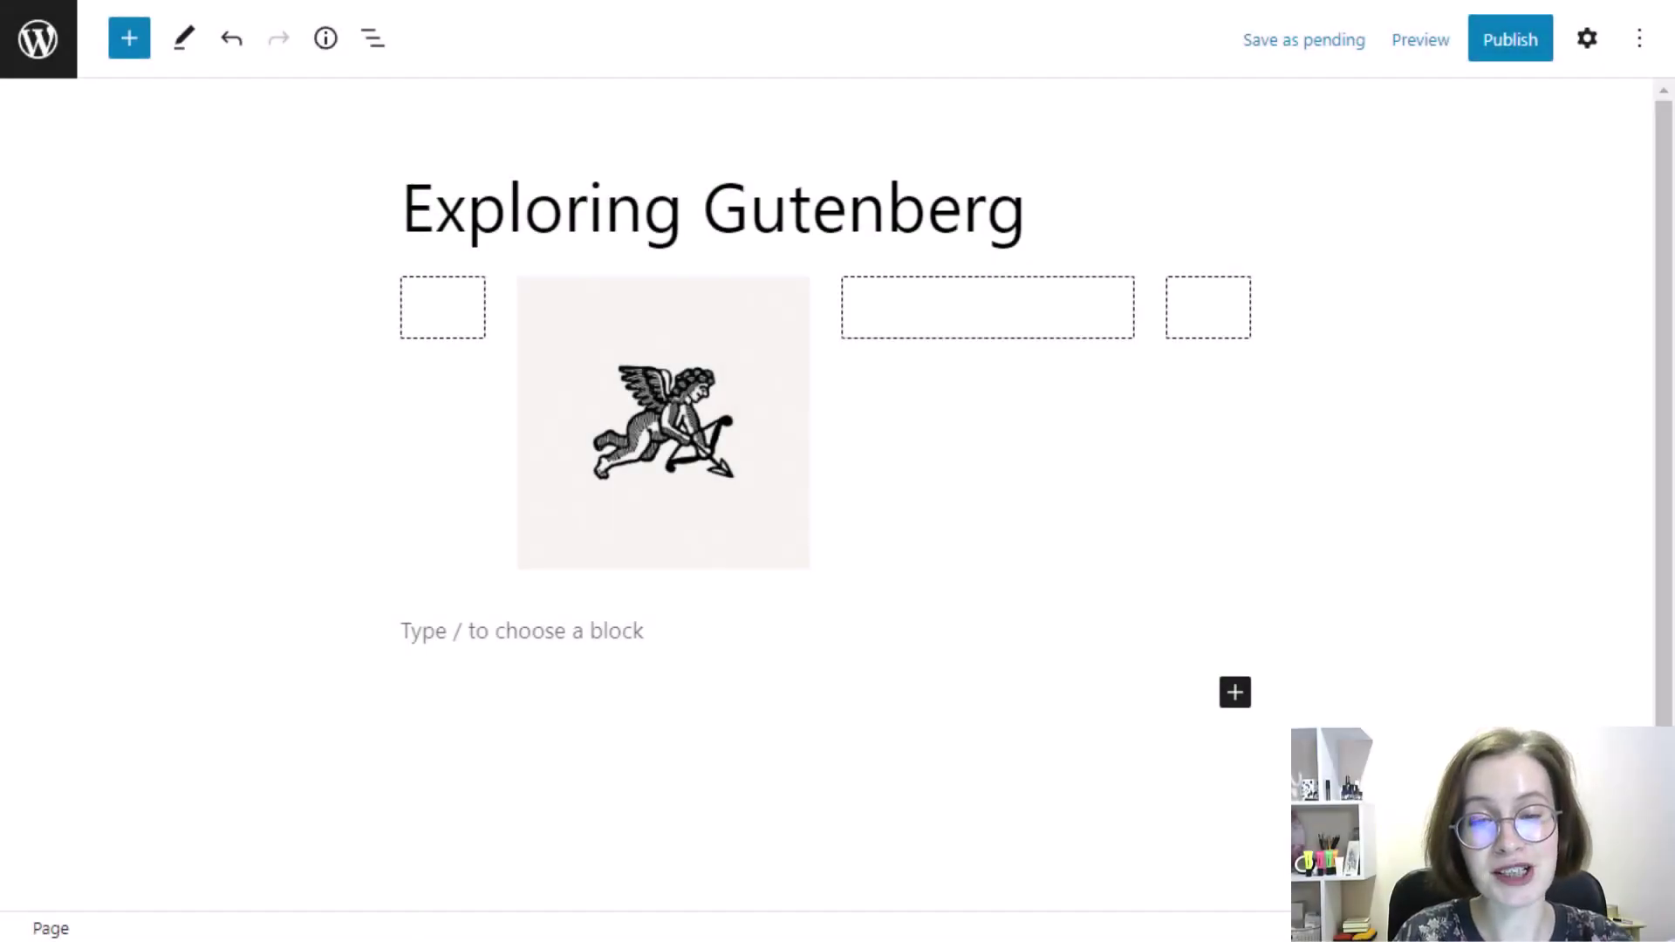
- Browse the ready-made block patterns and insert the "Pricing table" pattern into the "Exploring Gutenberg" page
left_click(129, 39)
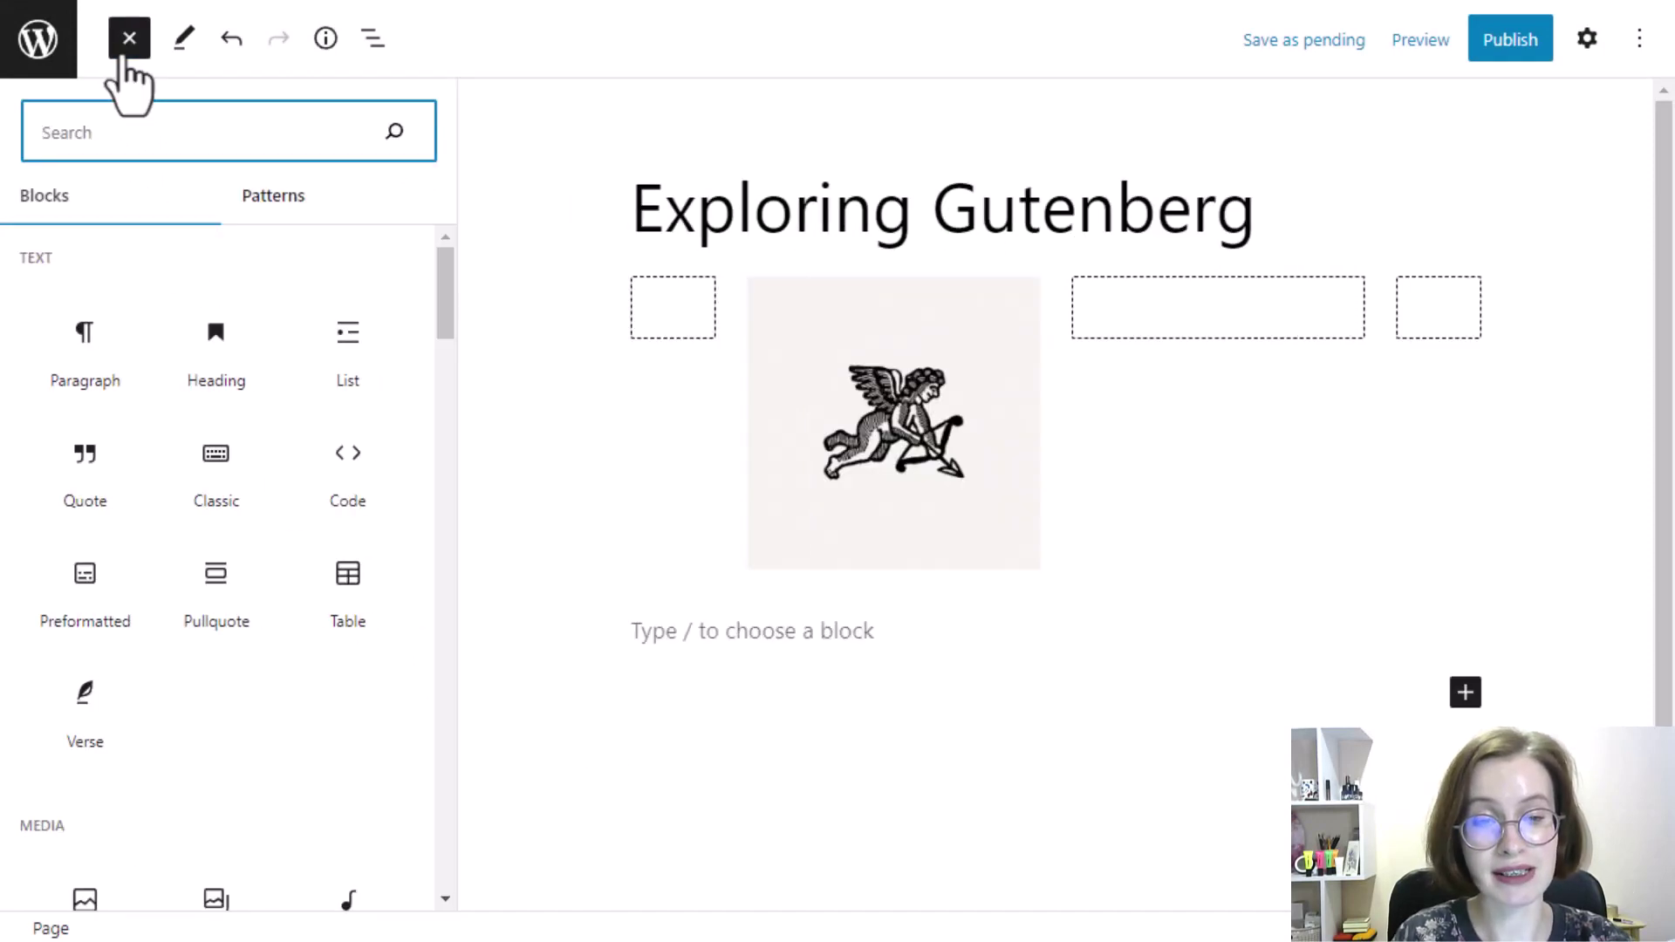
left_click(273, 197)
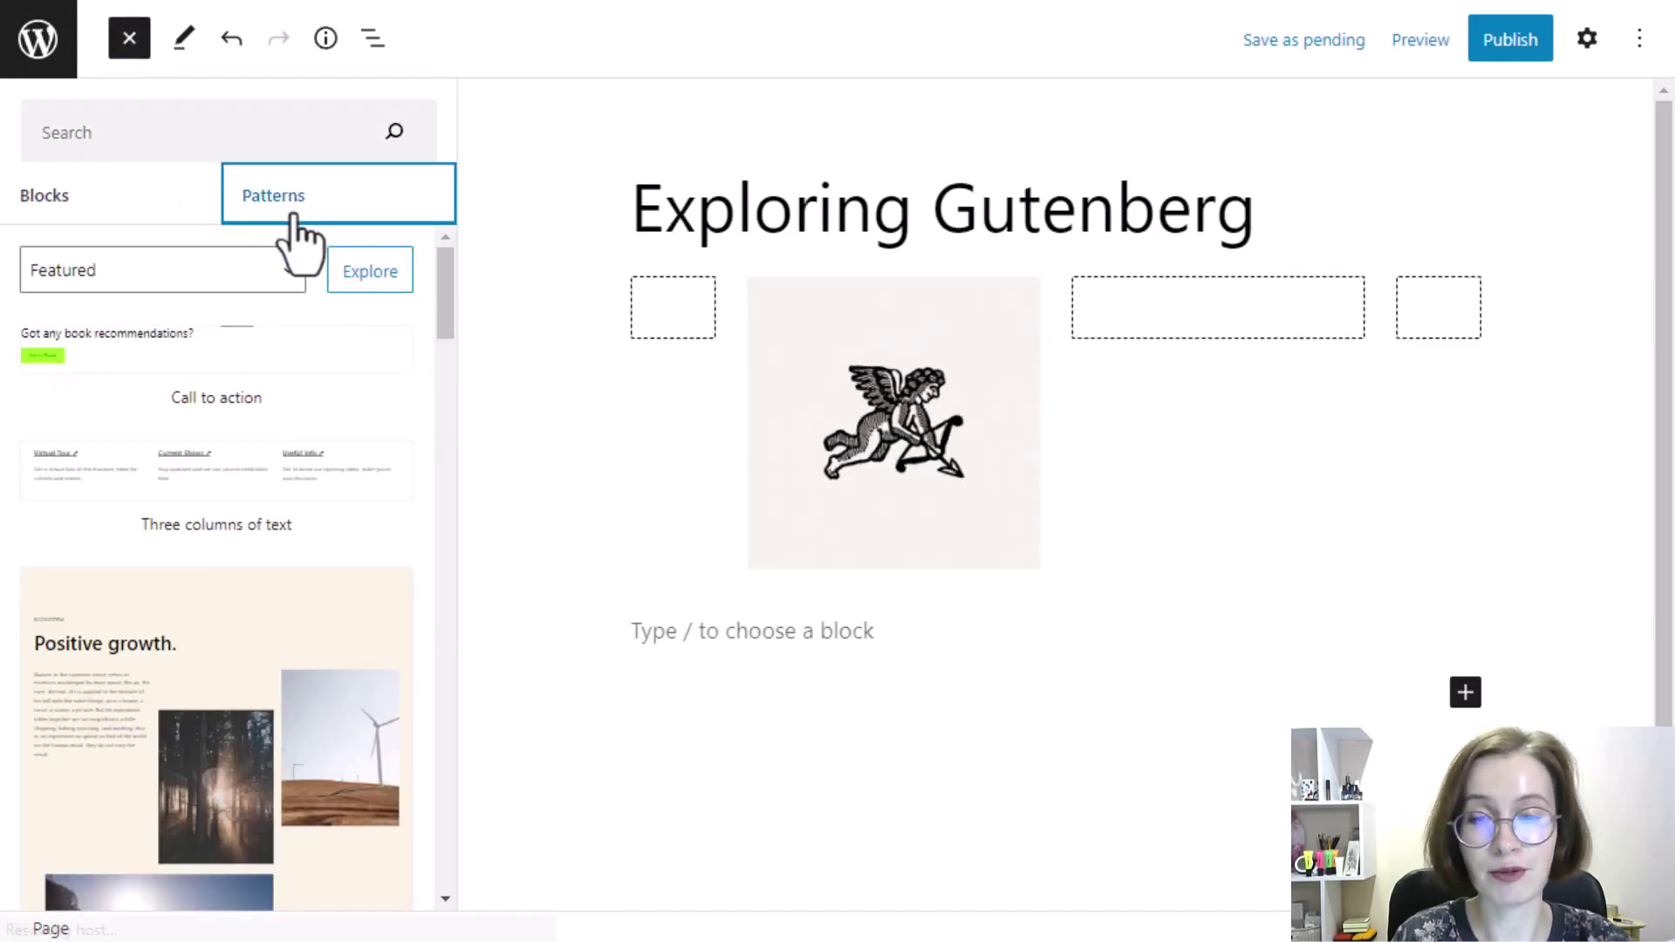
mouse_move(442, 264)
left_mouse_down()
mouse_move(468, 830)
mouse_move(467, 541)
left_mouse_up()
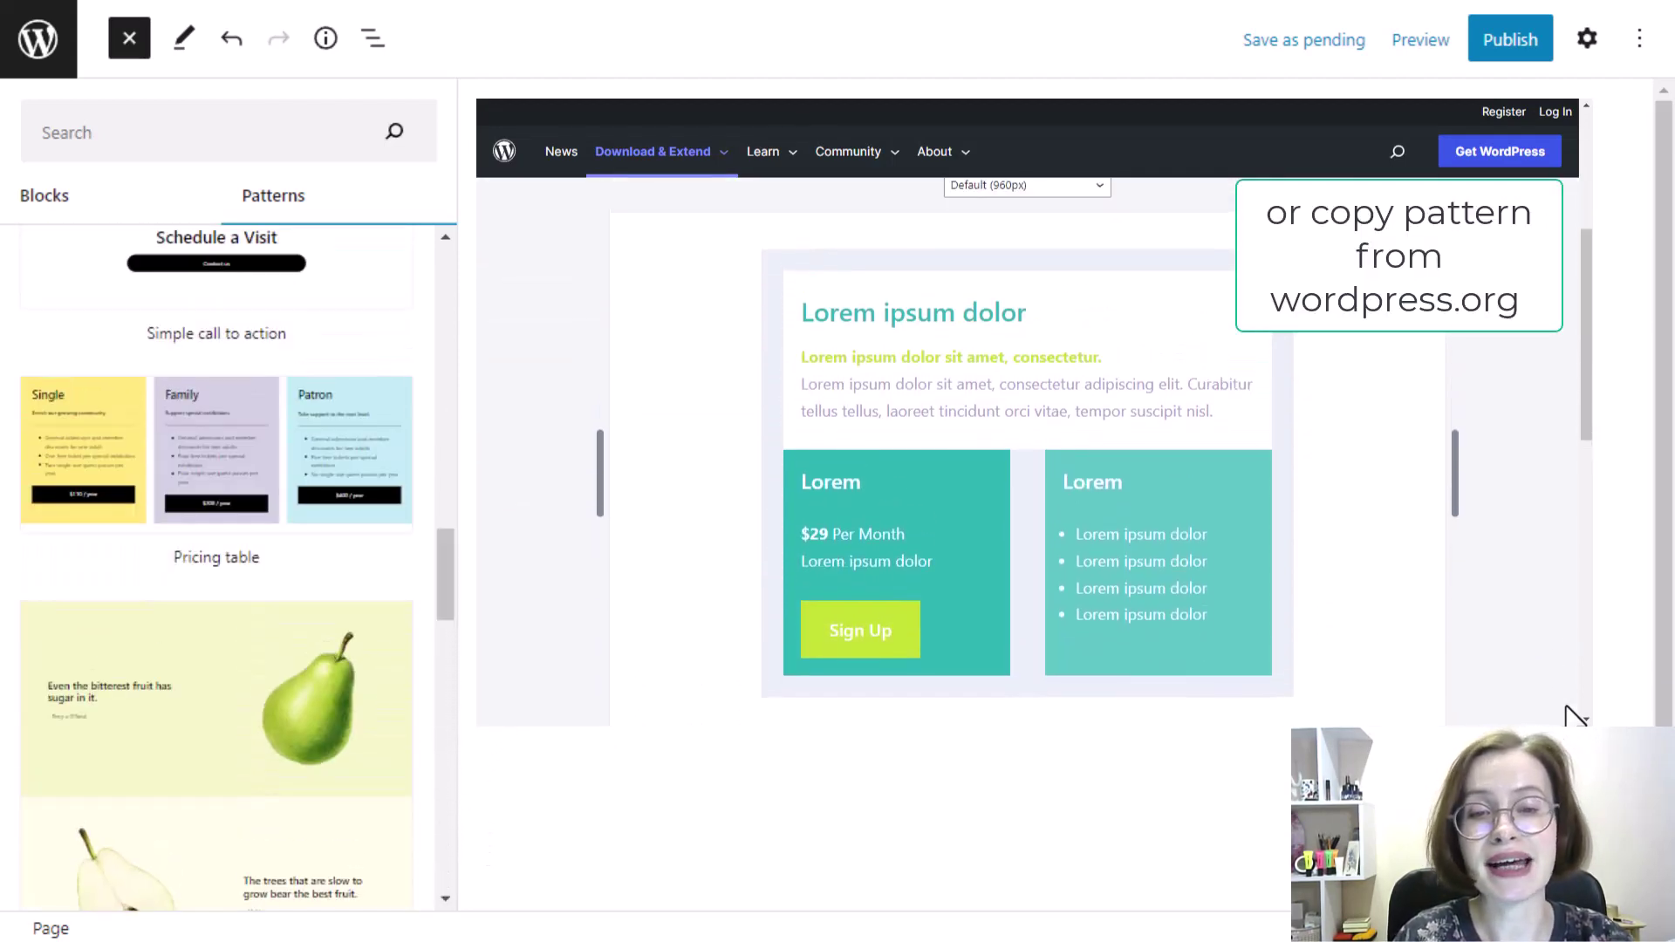
left_click(355, 475)
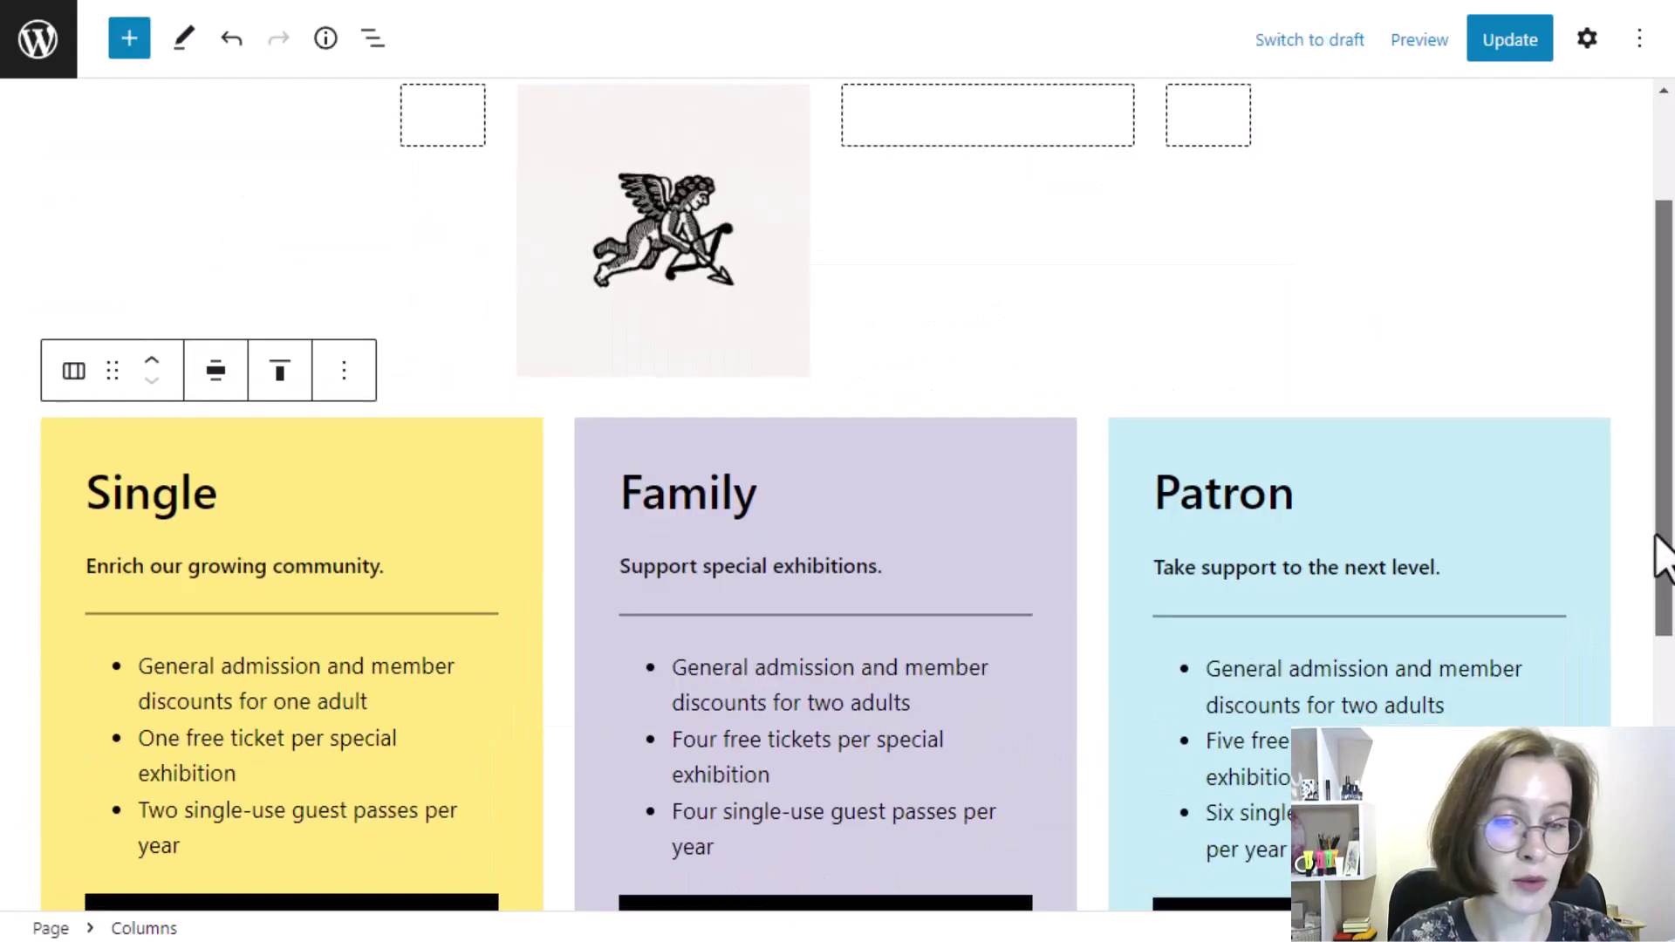
- Examine the individual blocks in the pricing table's Single column: heading, paragraph, first list item and price button
left_click_drag(1662, 545, 1662, 665)
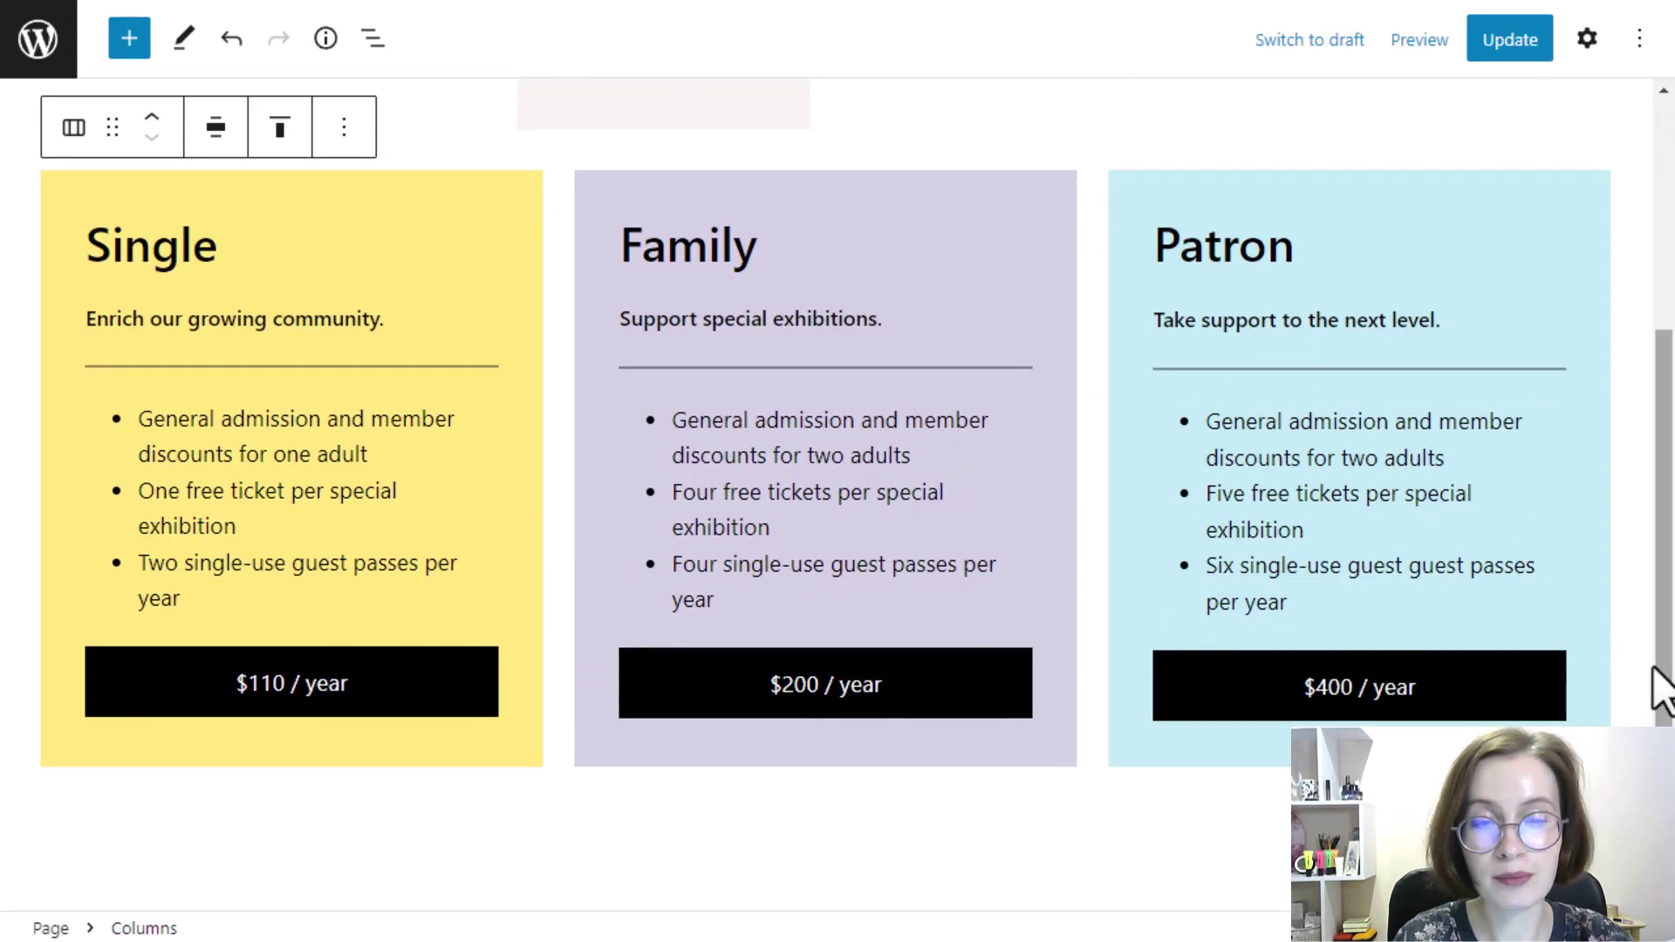
left_click(269, 250)
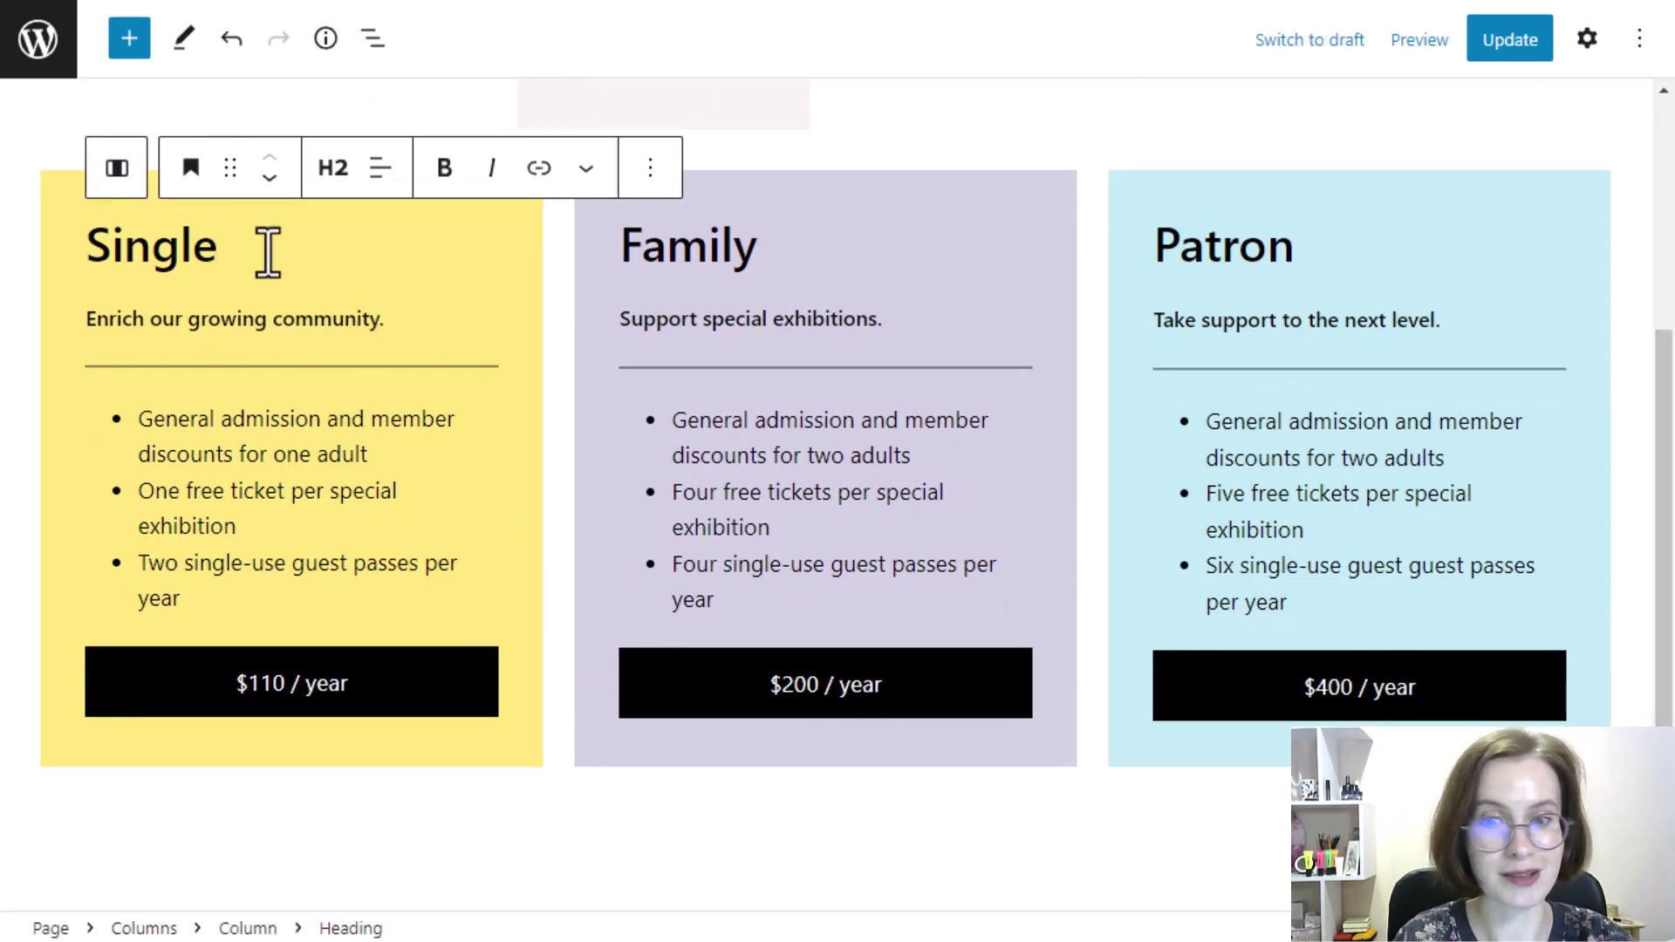
left_click(406, 327)
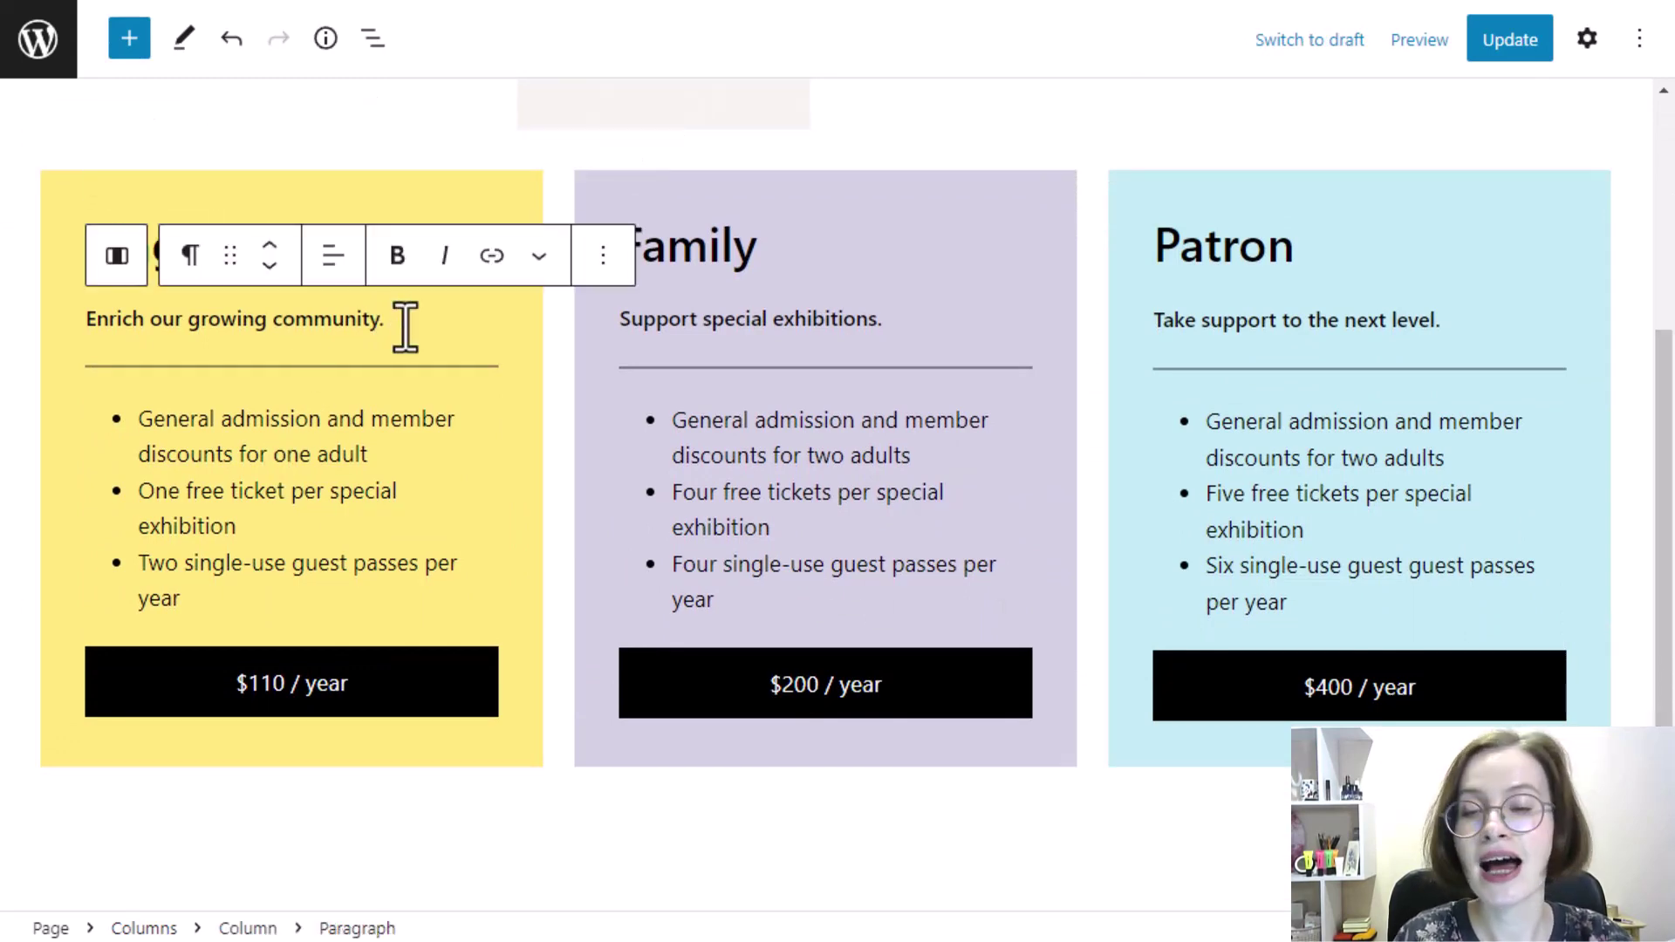
left_click(427, 469)
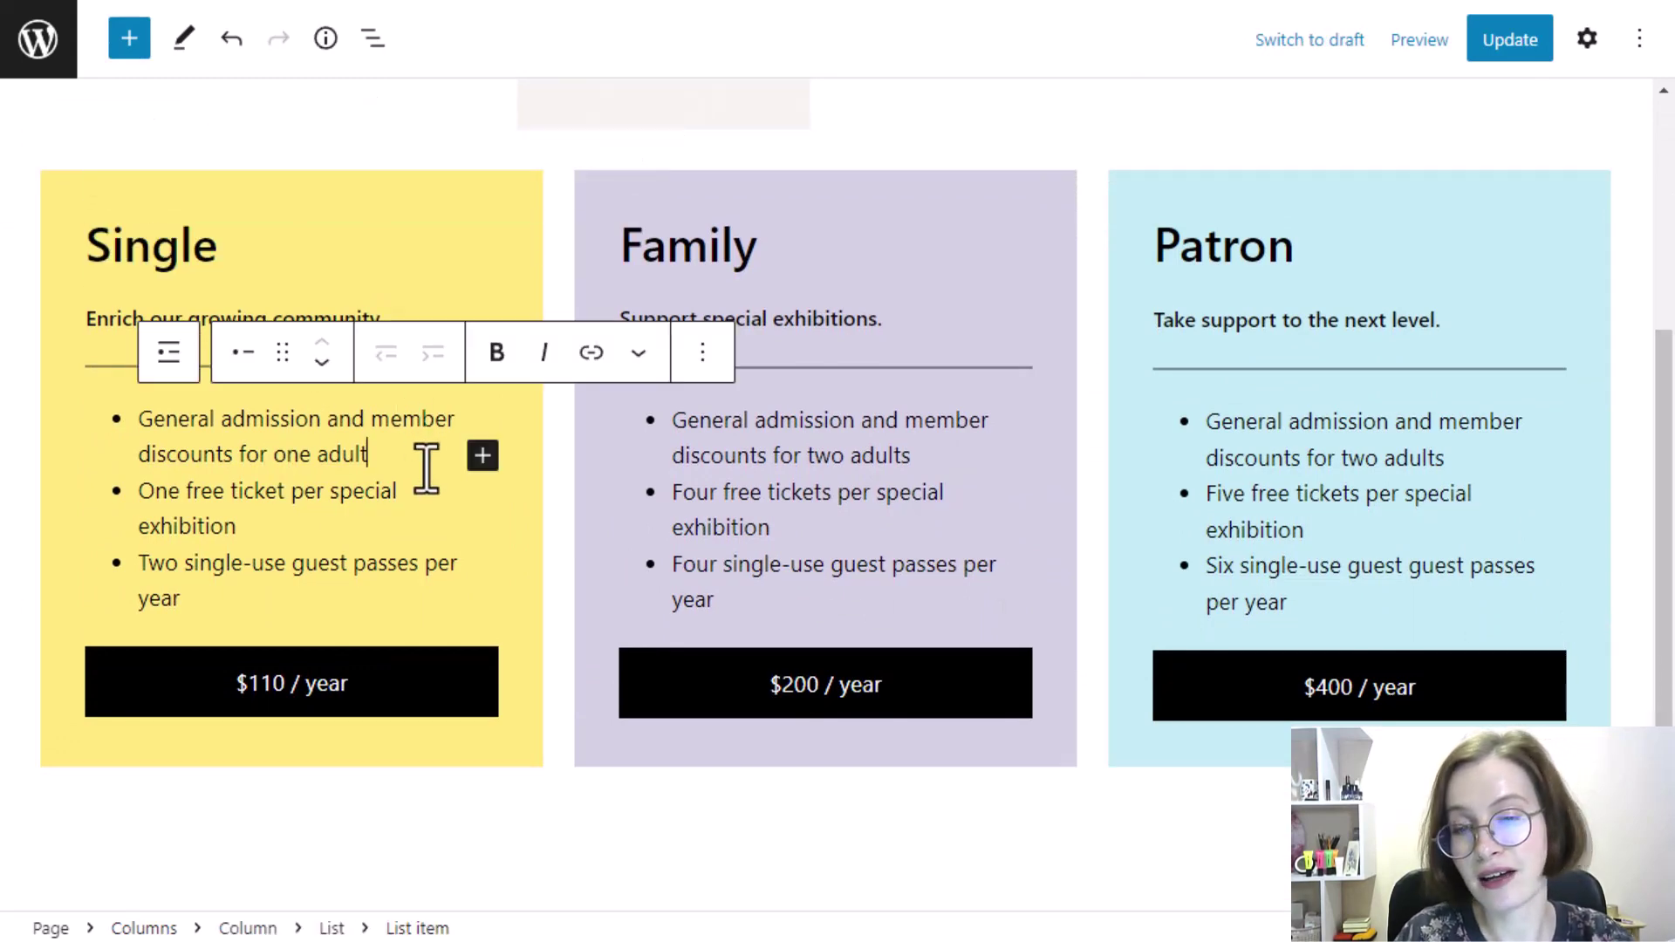
left_click(366, 701)
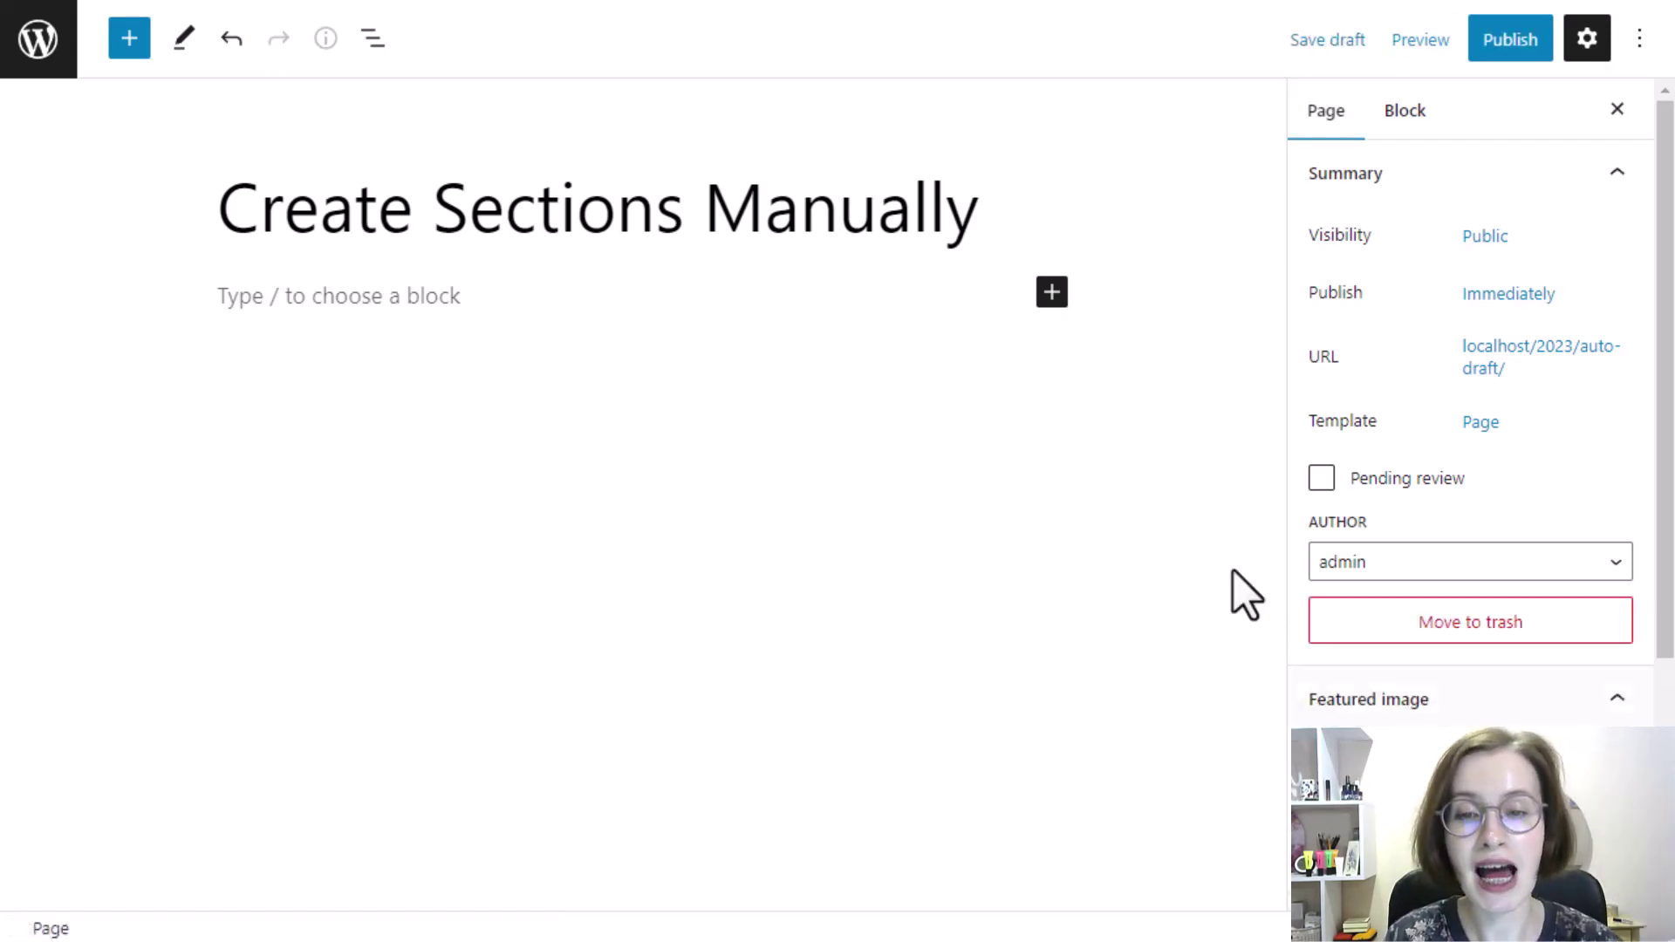
- Add a Columns block with the 50 / 50 variation below the "Create Sections Manually" title
left_click(1052, 294)
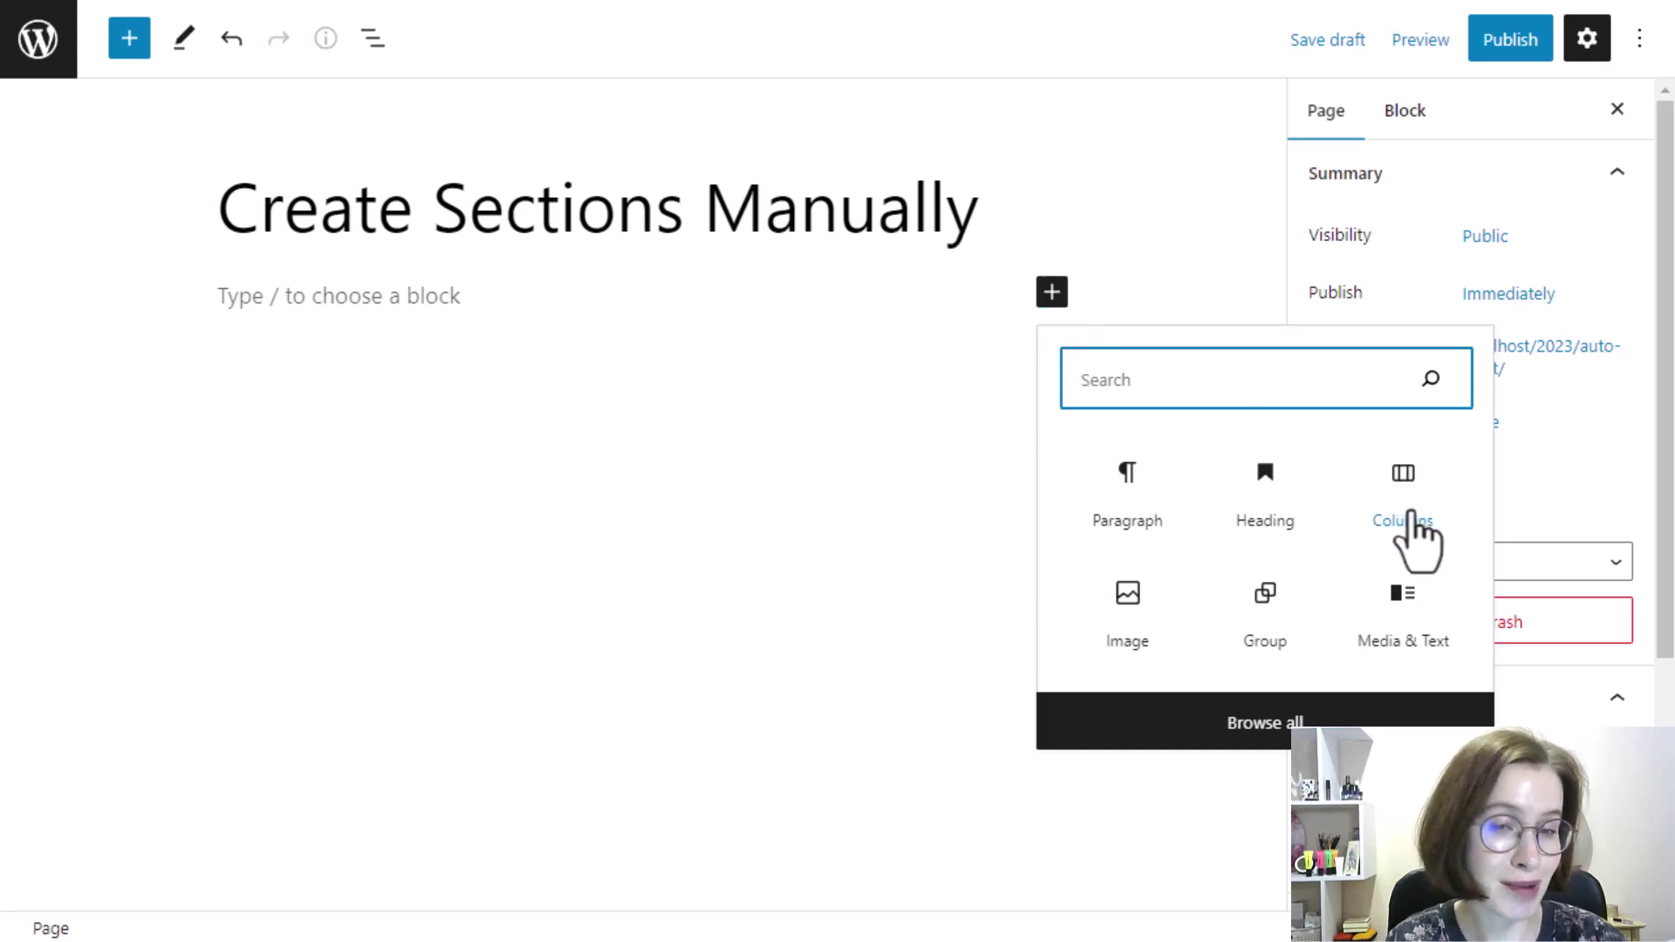
left_click(1402, 541)
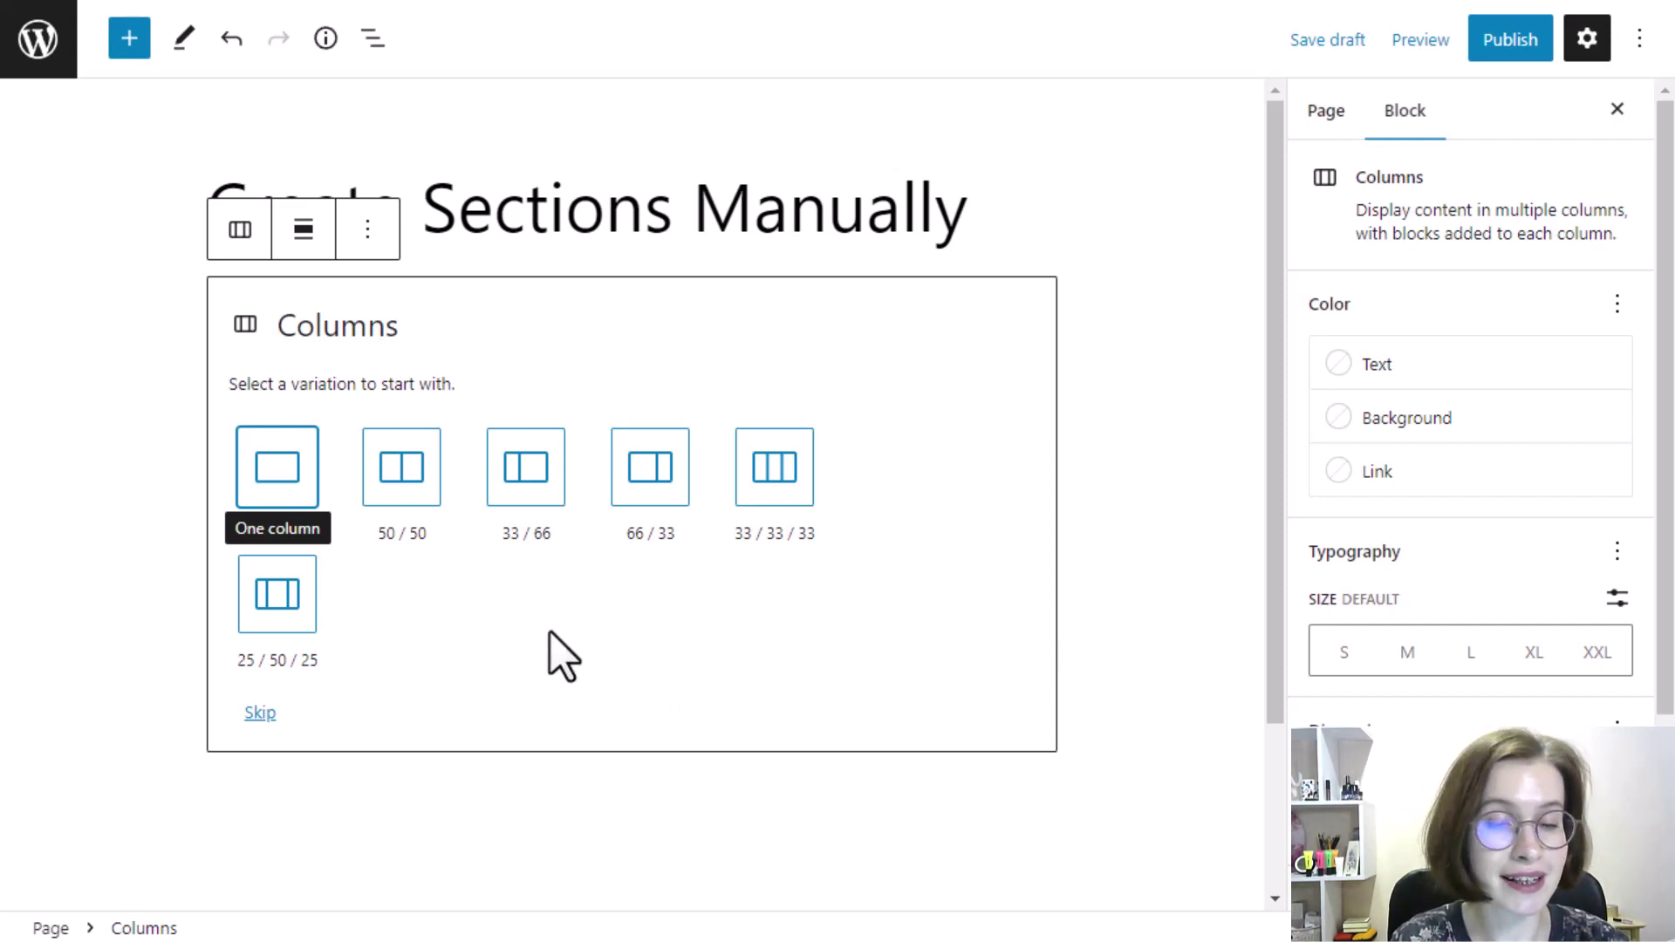
left_click(405, 493)
- Add a Paragraph block to the first column and paste in the Japanese sentence with its romanization and English translation about the beauty of nature
left_click(423, 316)
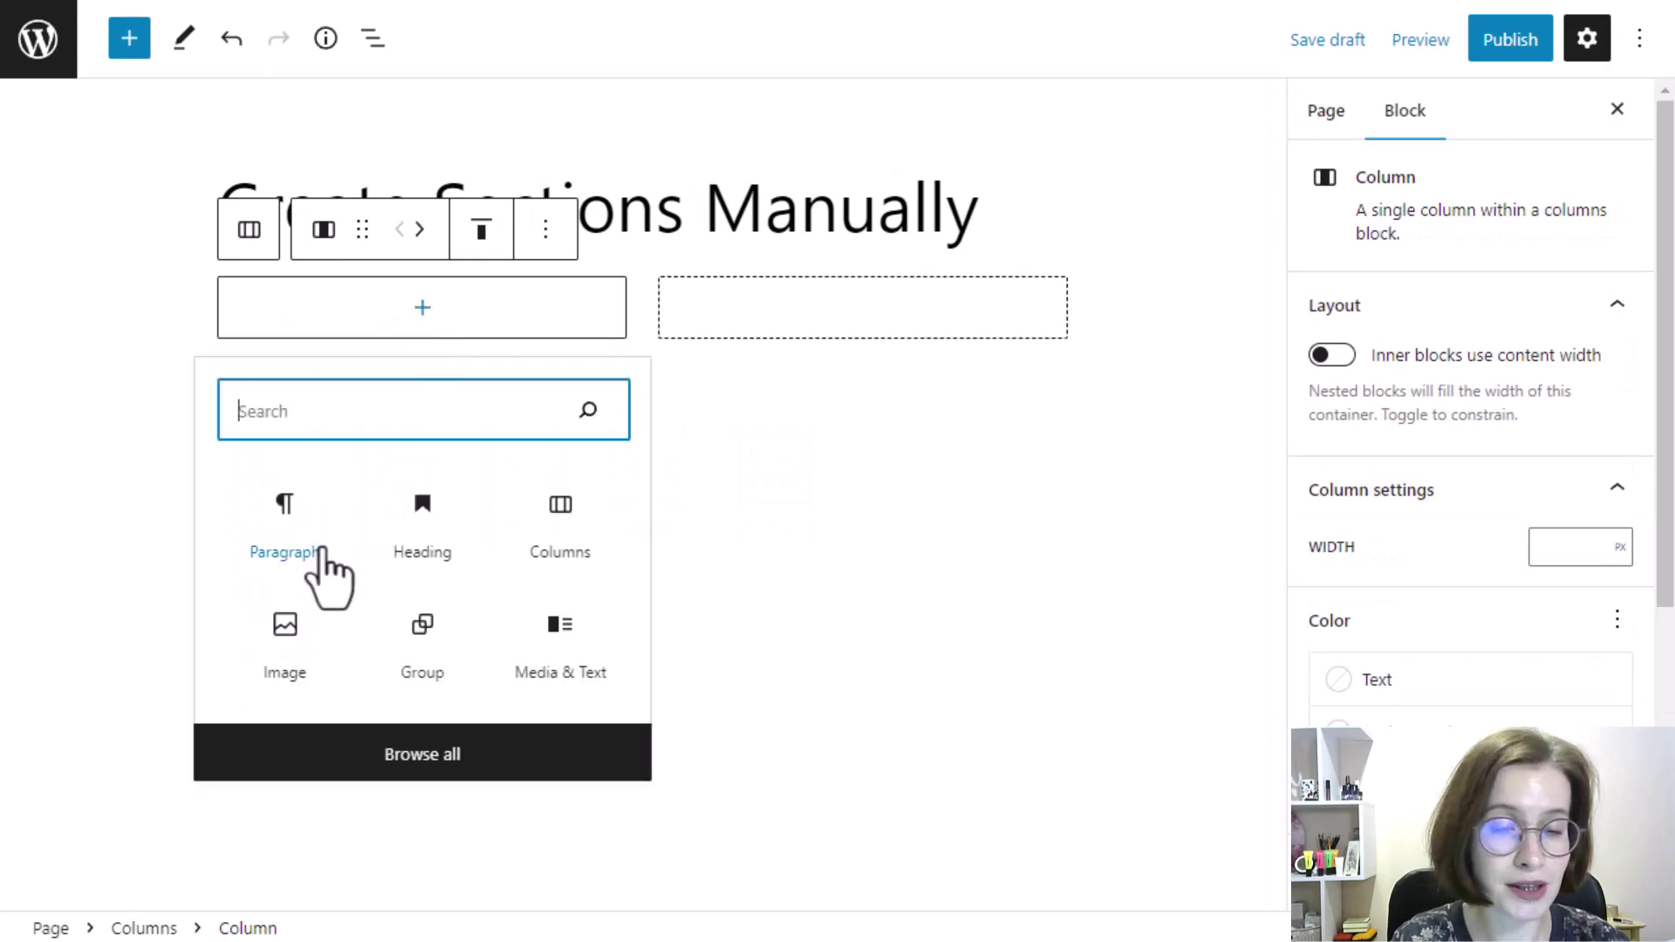
left_click(284, 523)
right_click(375, 301)
left_click(426, 502)
- Insert the cherry blossom picture from the media library as an Image block in the second column and apply the Rounded style
left_click(886, 327)
left_click(881, 319)
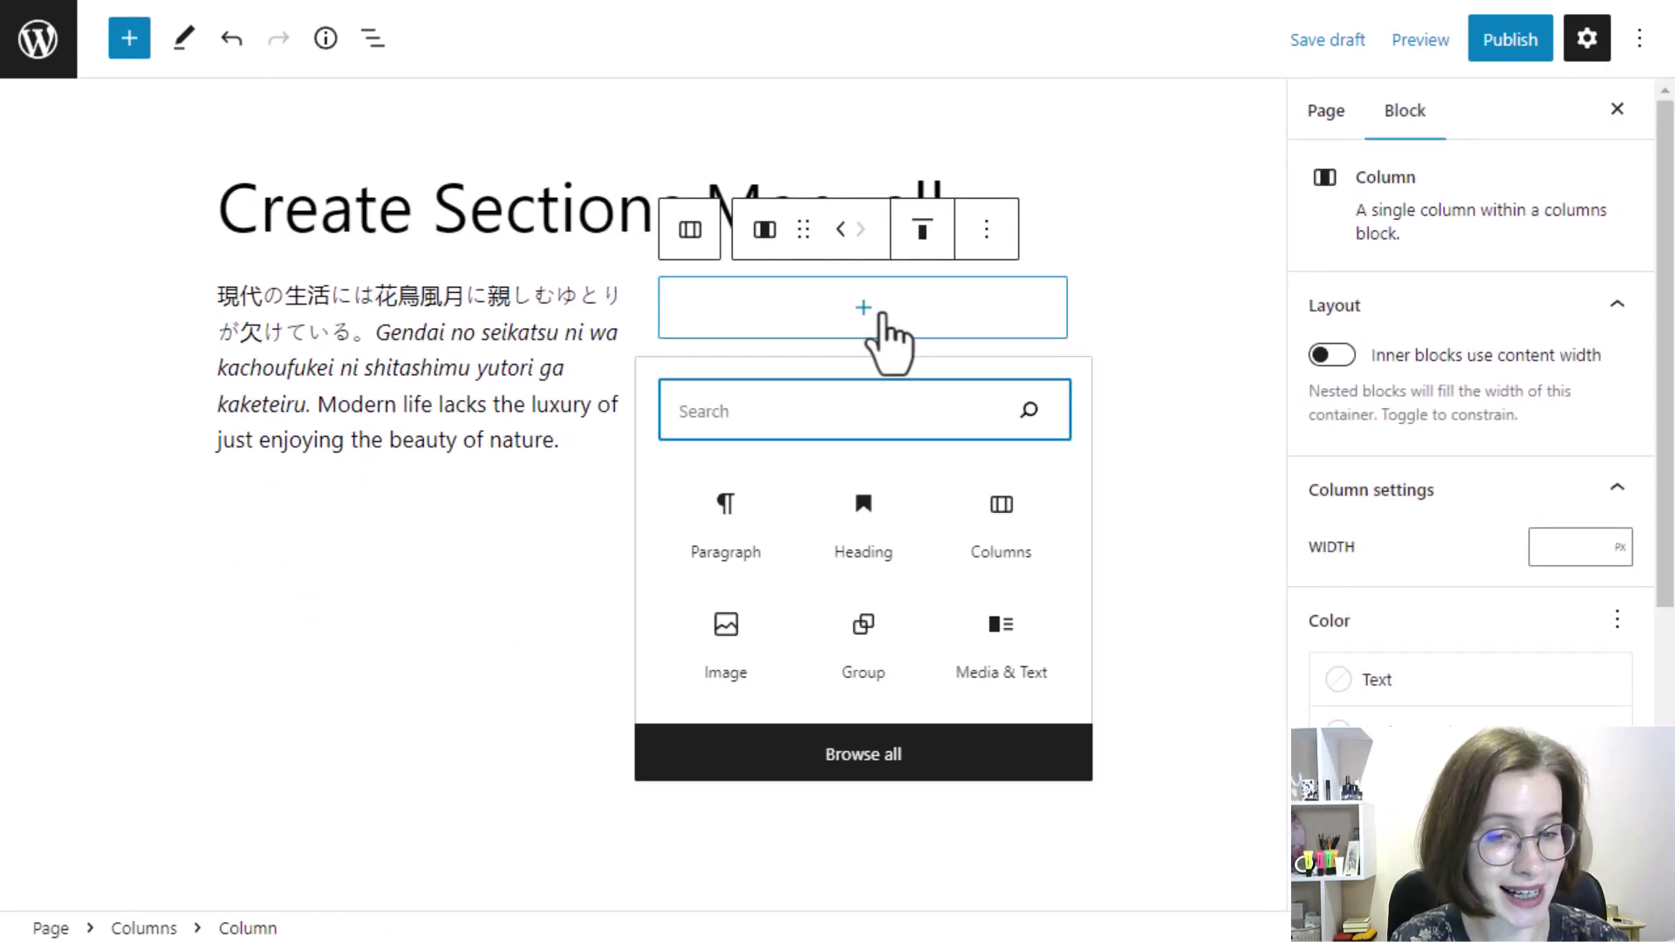
left_click(731, 668)
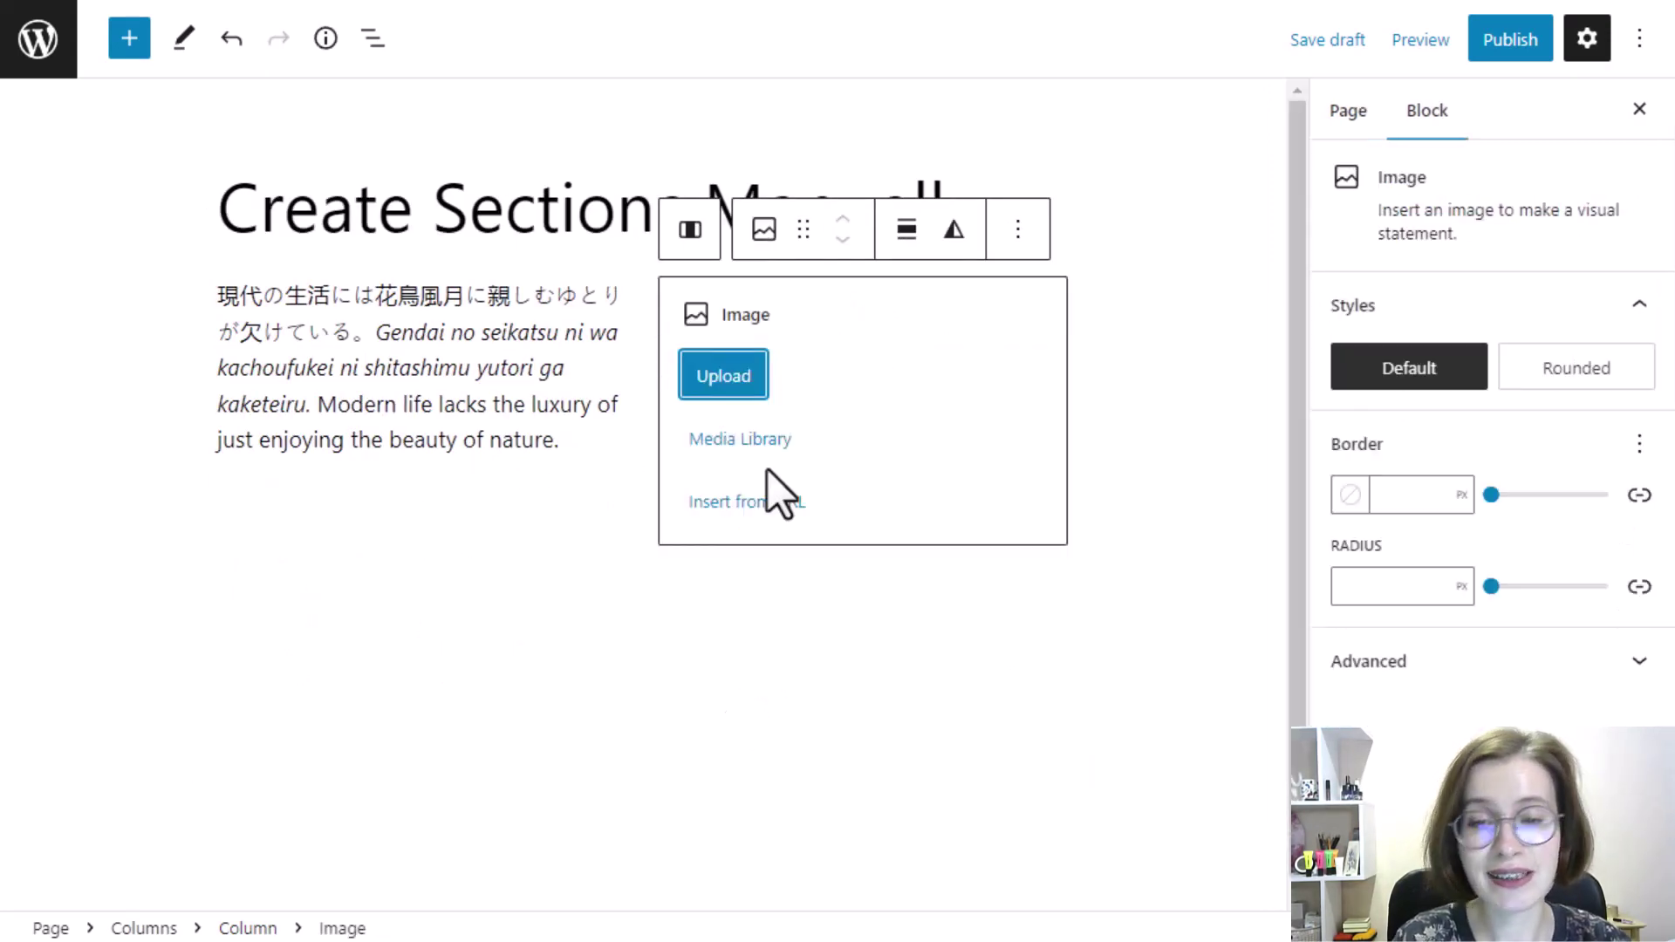
left_click(740, 439)
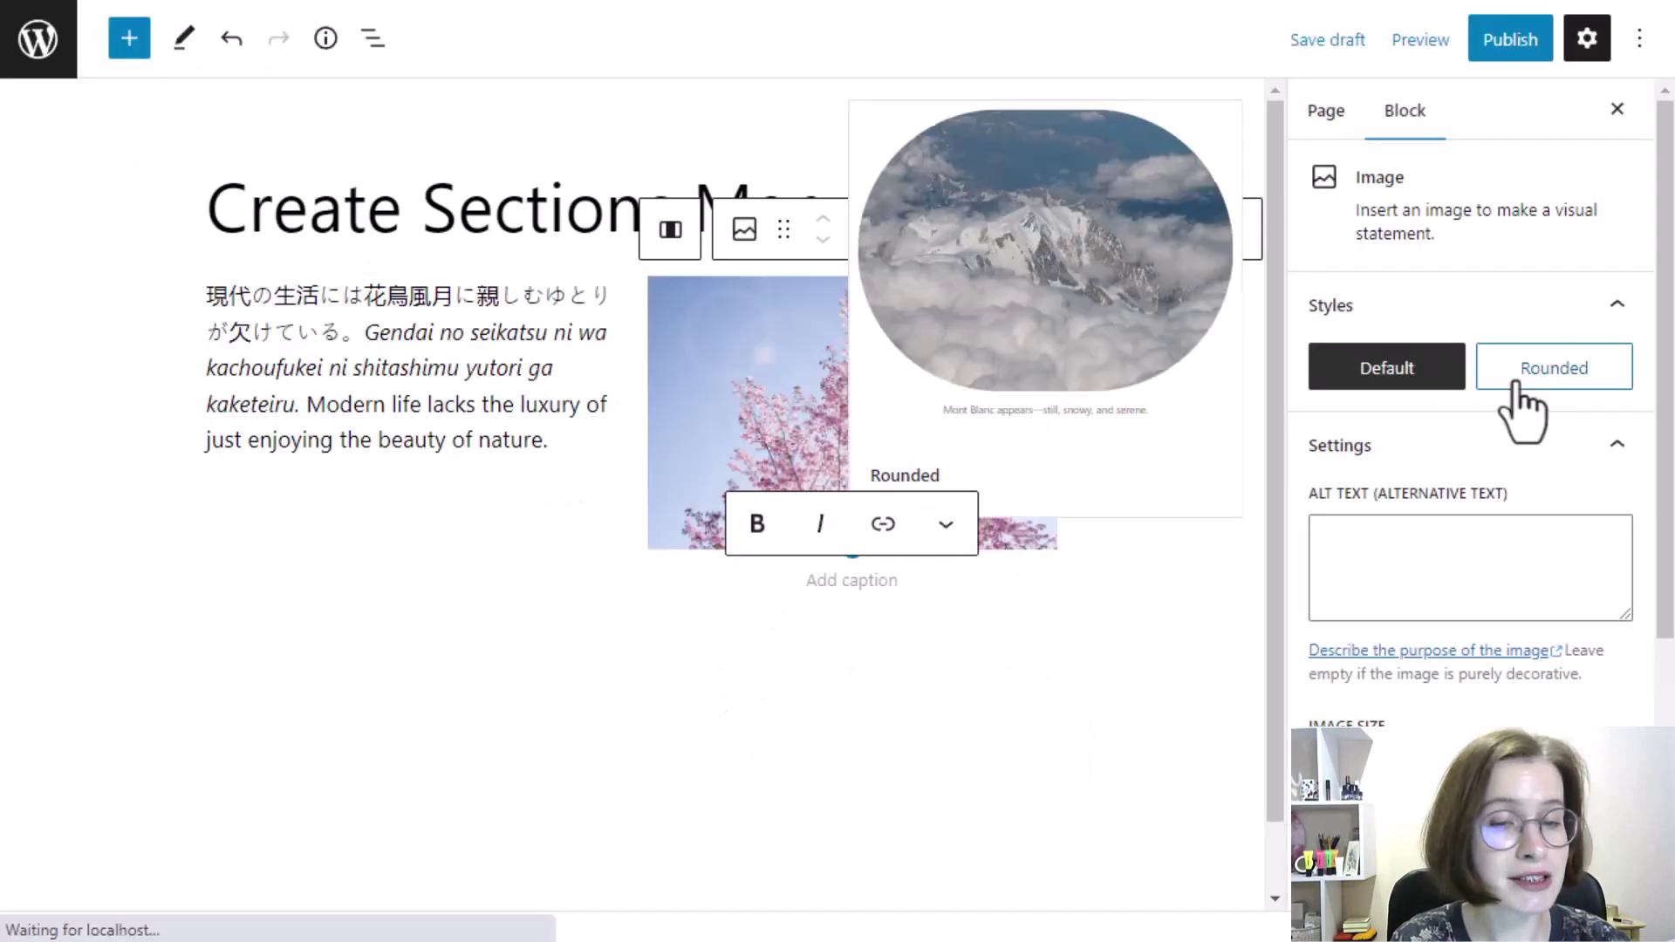
left_click(1516, 386)
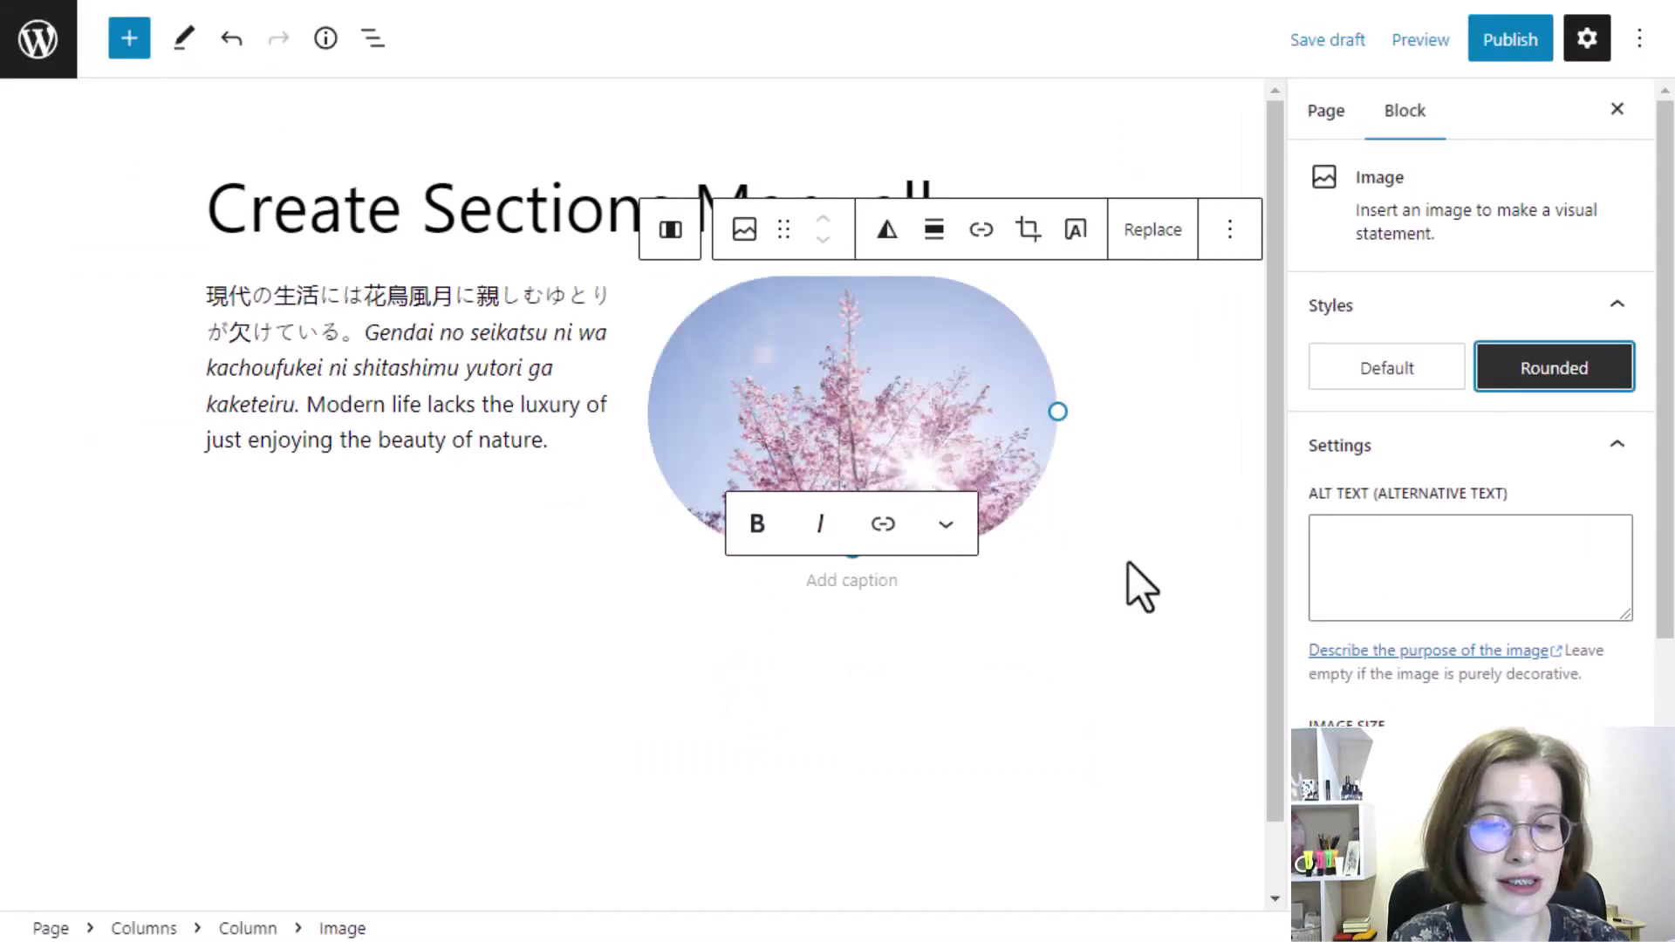
left_click(1069, 537)
- Select the whole Columns block through the block list view, wrap it in a Group block, and close the list view
left_click(373, 39)
left_click(169, 177)
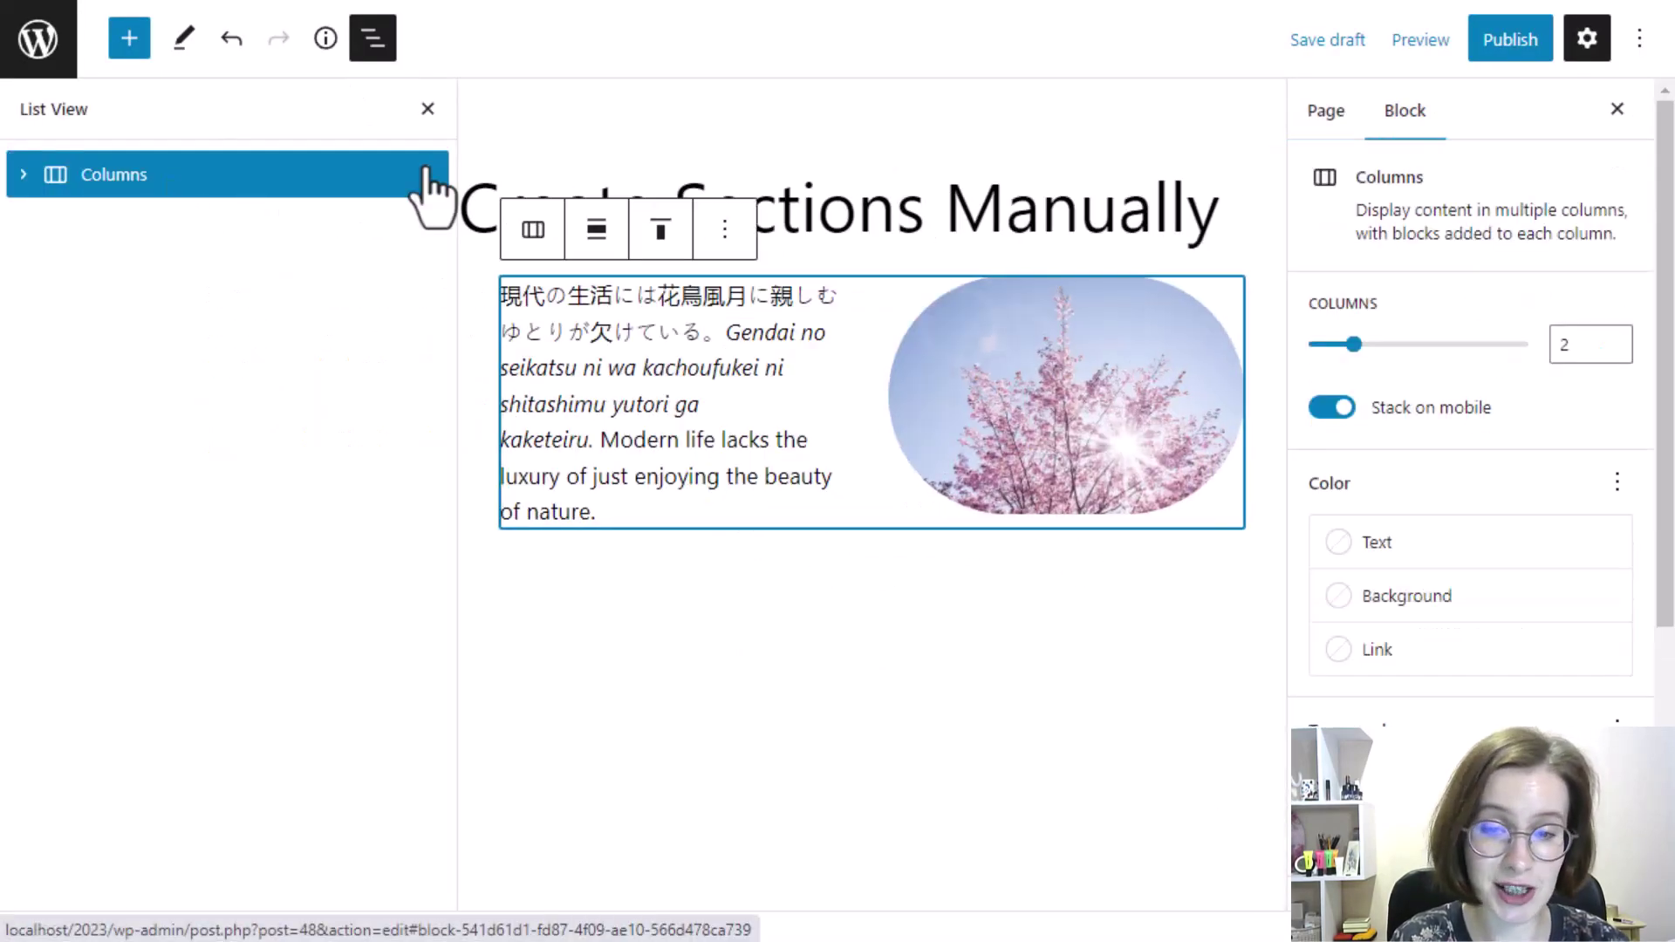
left_click(535, 232)
left_click(602, 353)
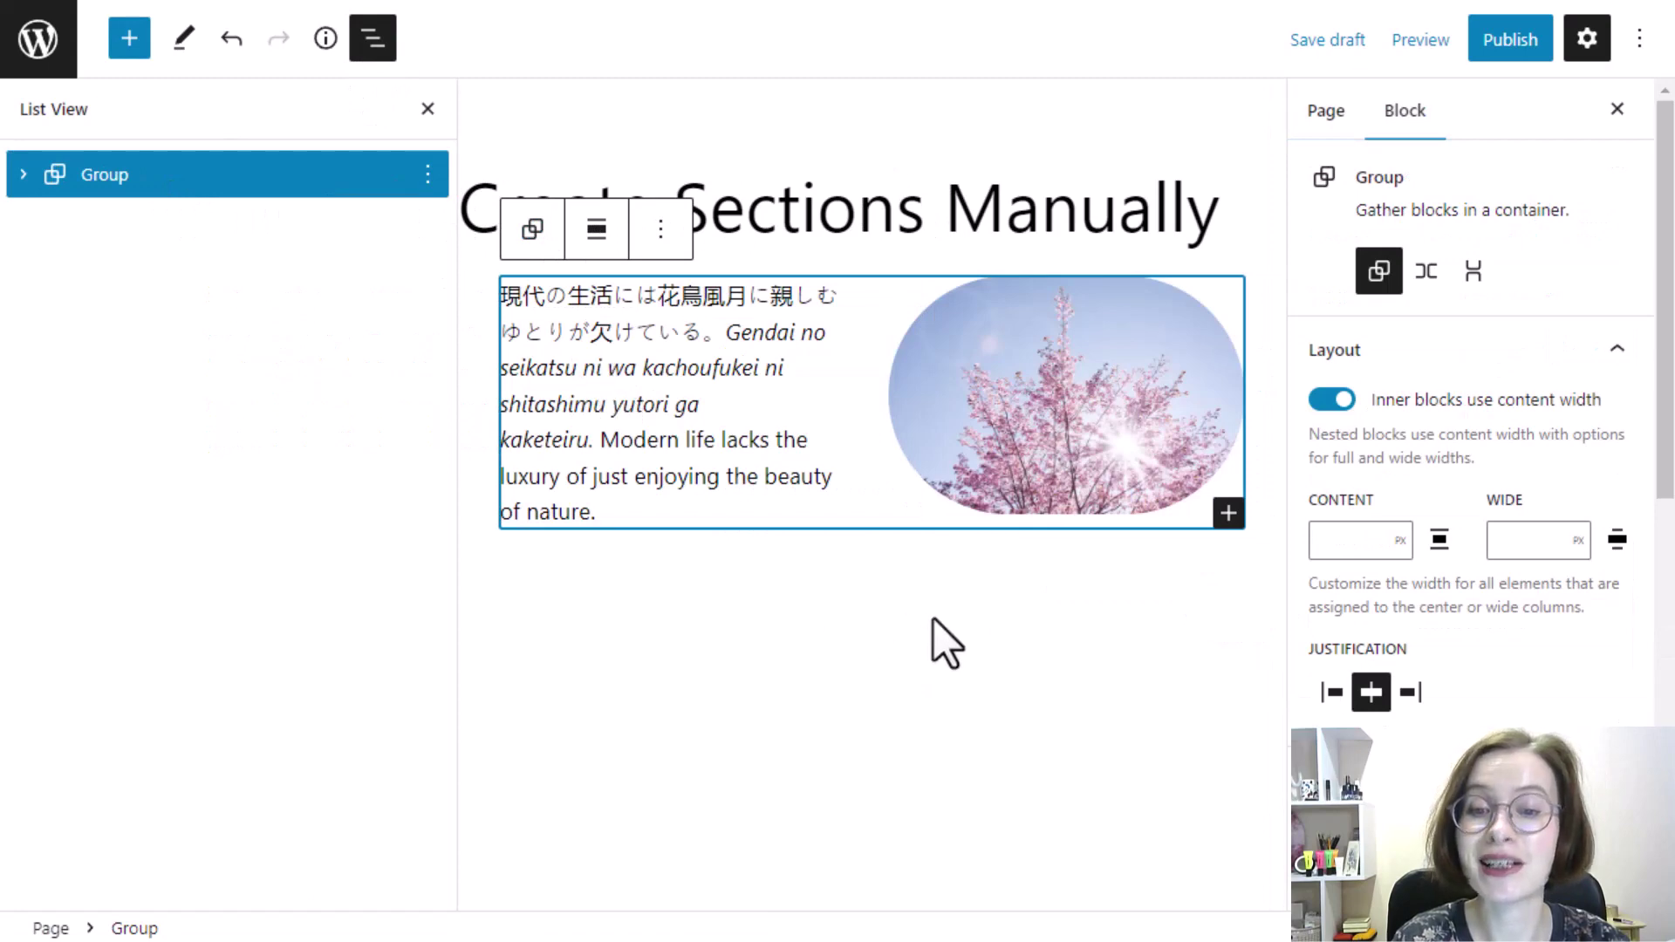
left_click(425, 108)
- Set the Group block's background color to pink
scroll(1526, 692, "down", 3)
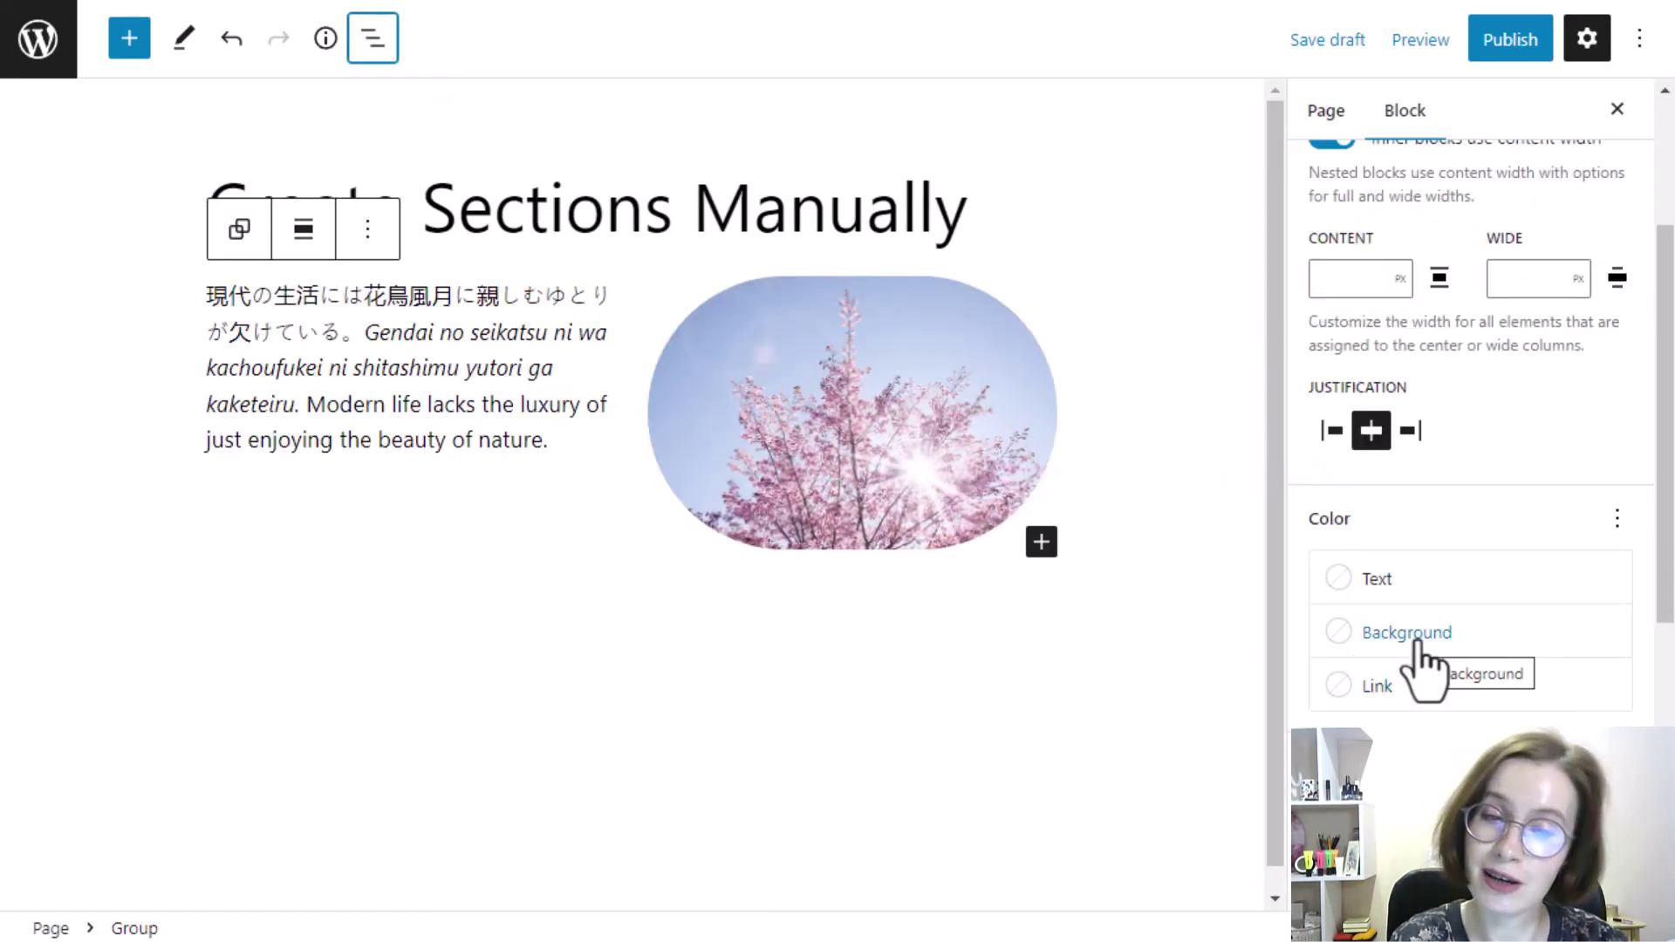
left_click(1409, 635)
left_click(1106, 577)
left_click(1008, 743)
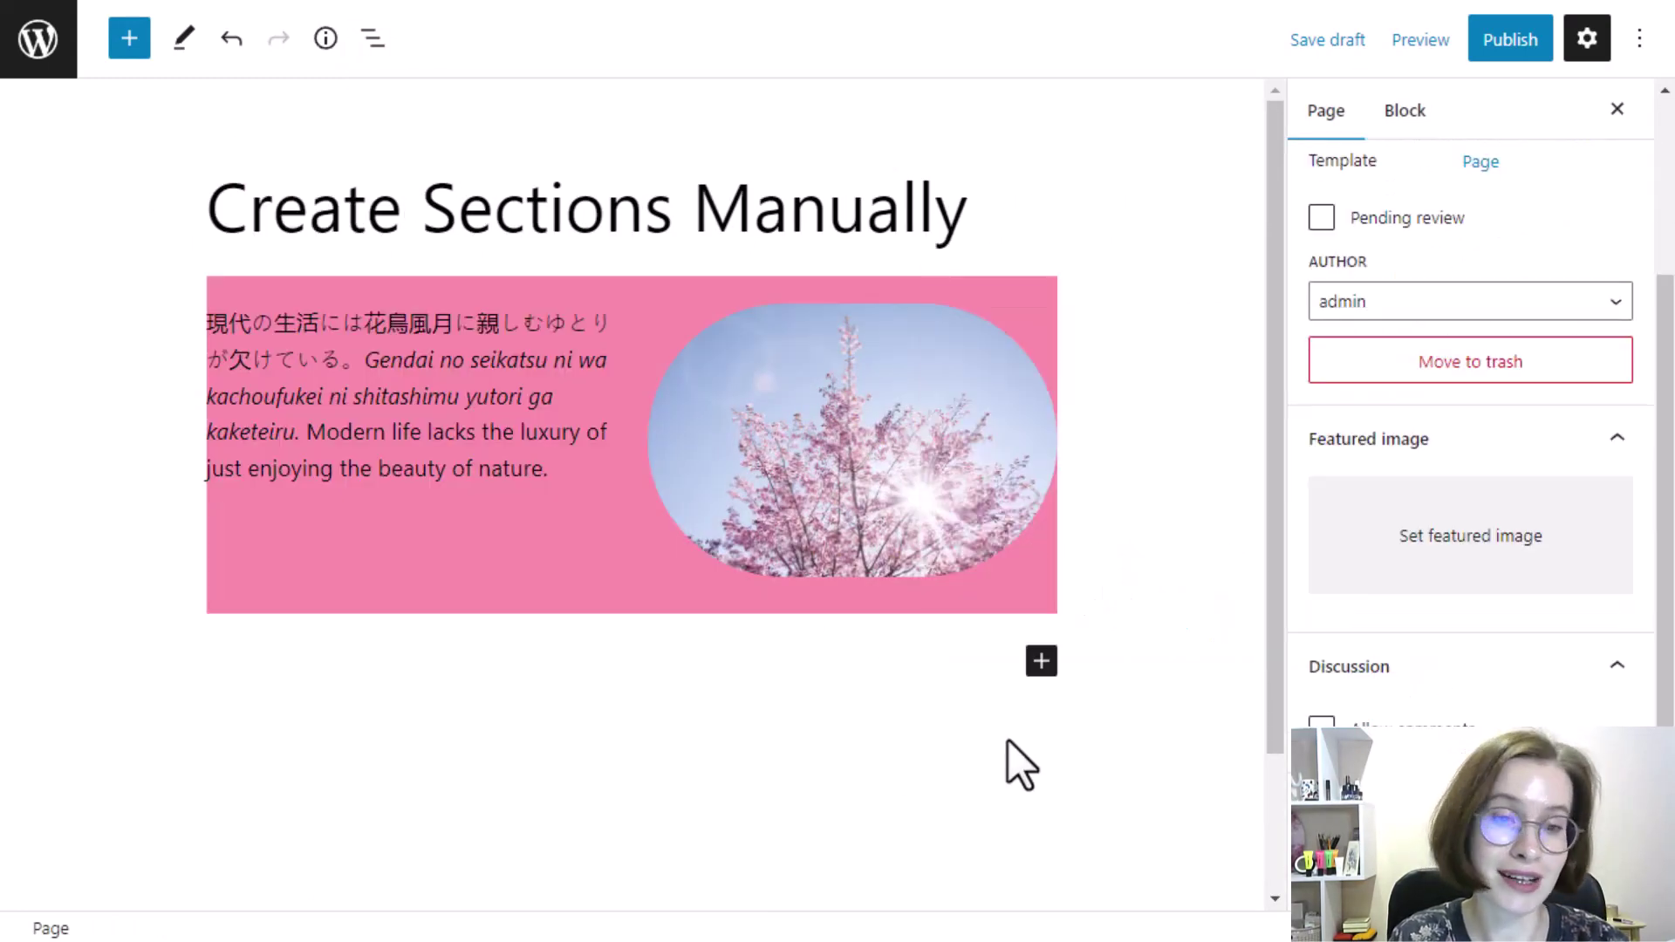
- Select the pink Group block and set its alignment to Full width
left_click(625, 332)
left_click(303, 231)
left_click(358, 423)
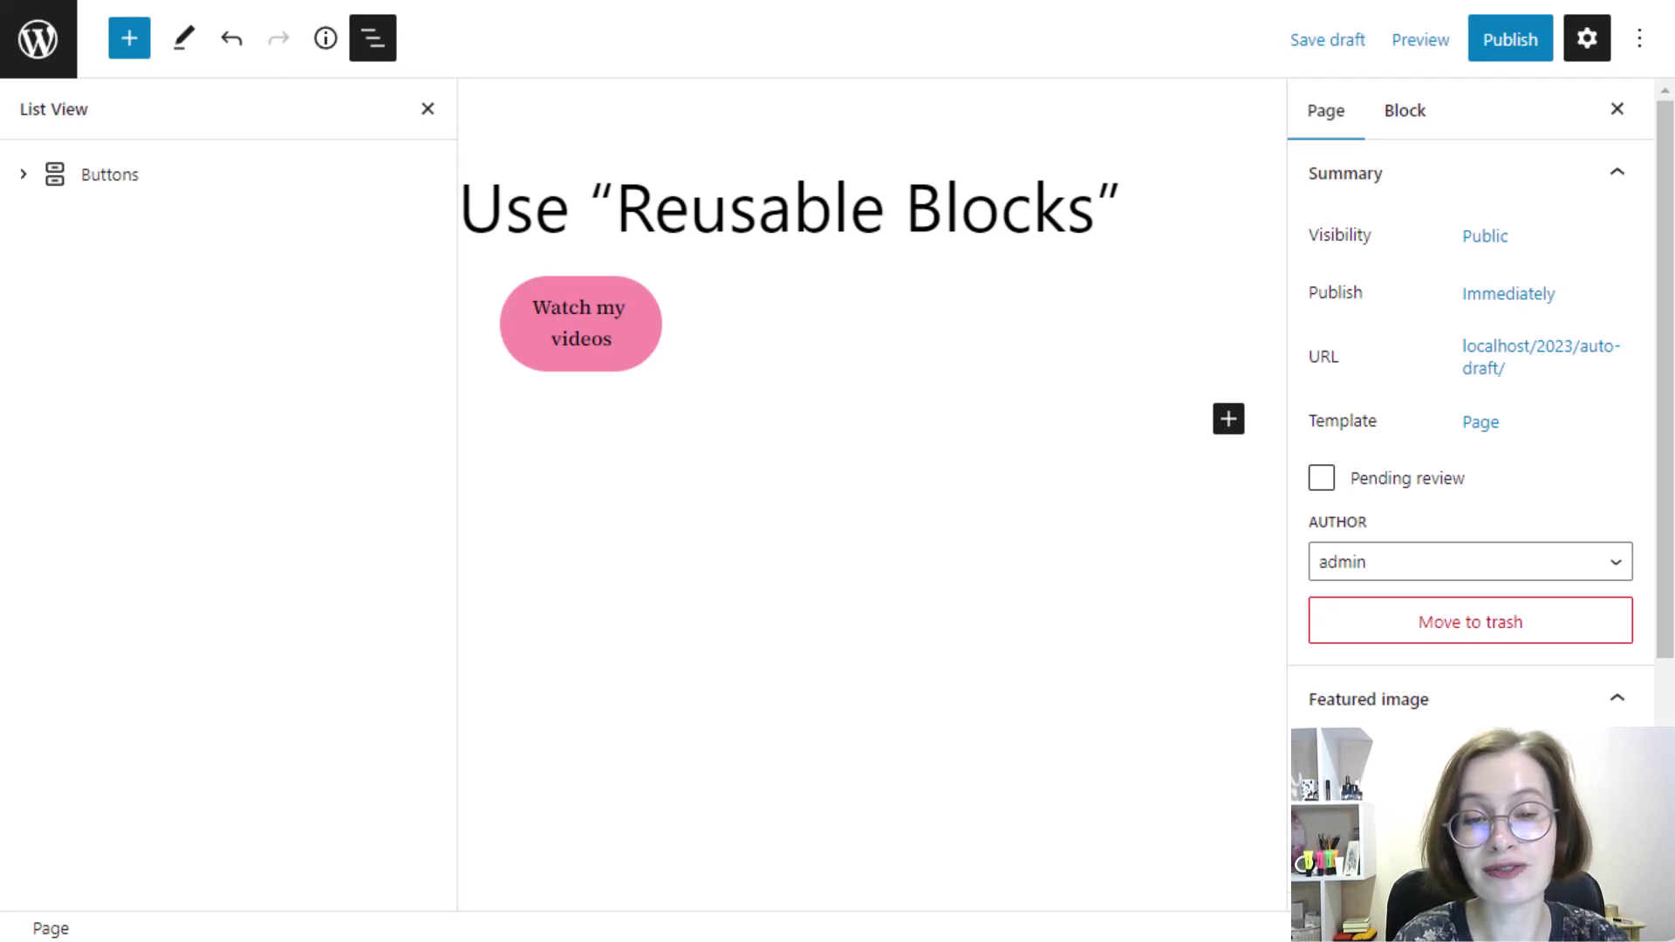
- Convert the Buttons block holding the "Watch my videos" button into a reusable block named Button#1, and close the list view
left_click(24, 173)
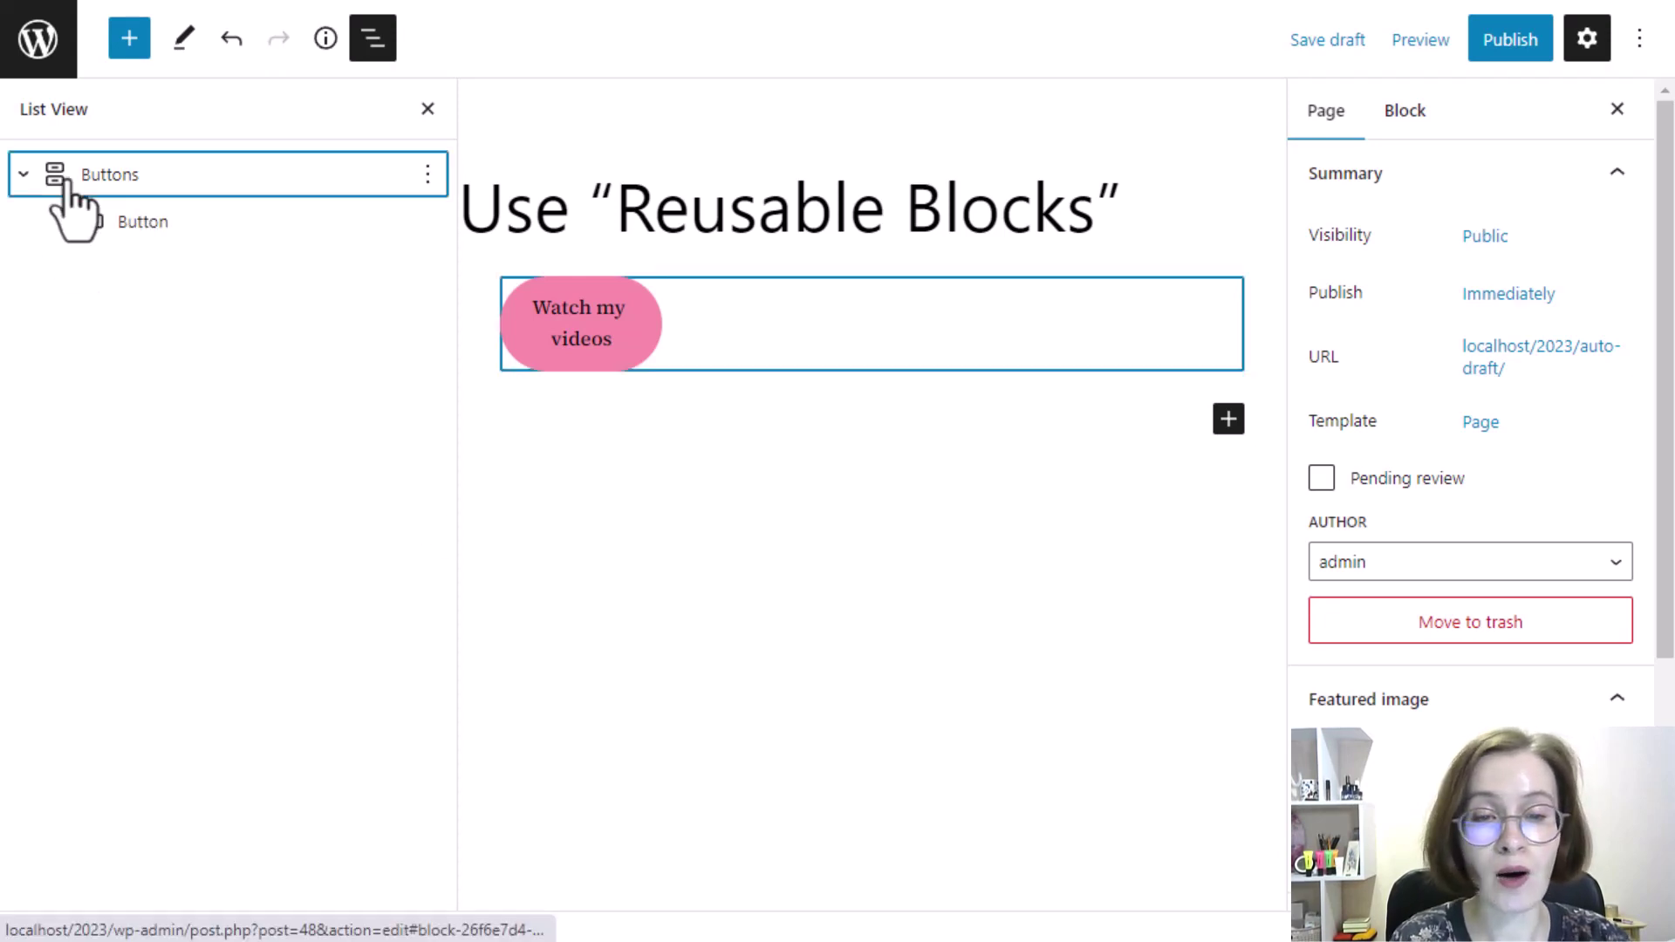
left_click(65, 180)
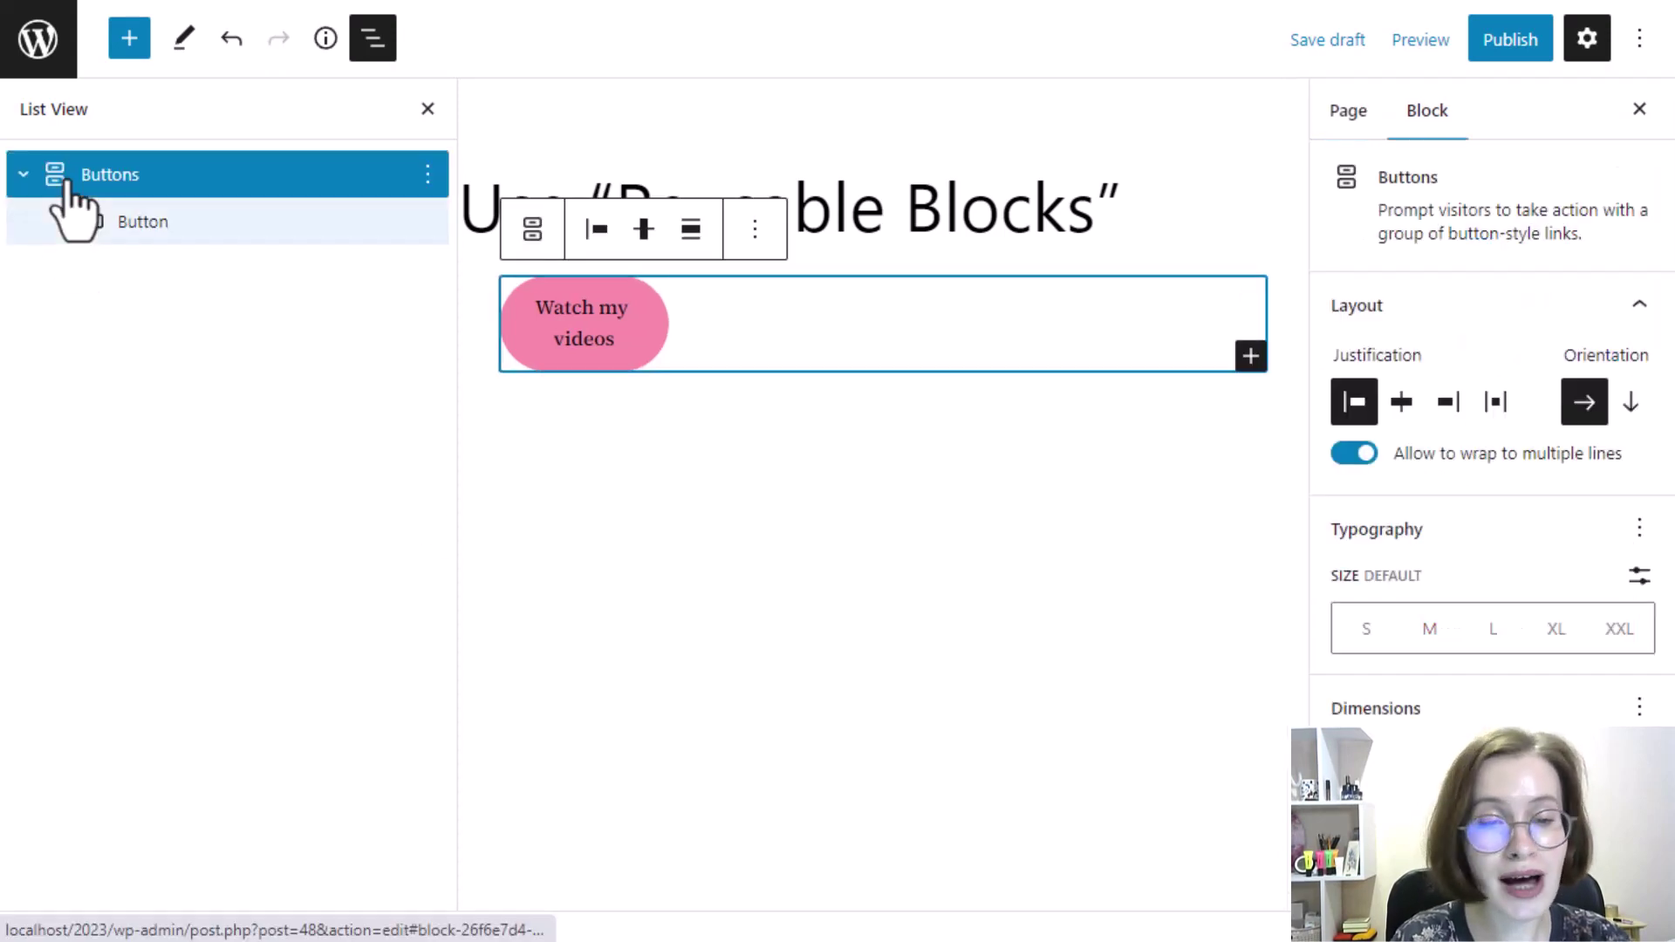
left_click(427, 174)
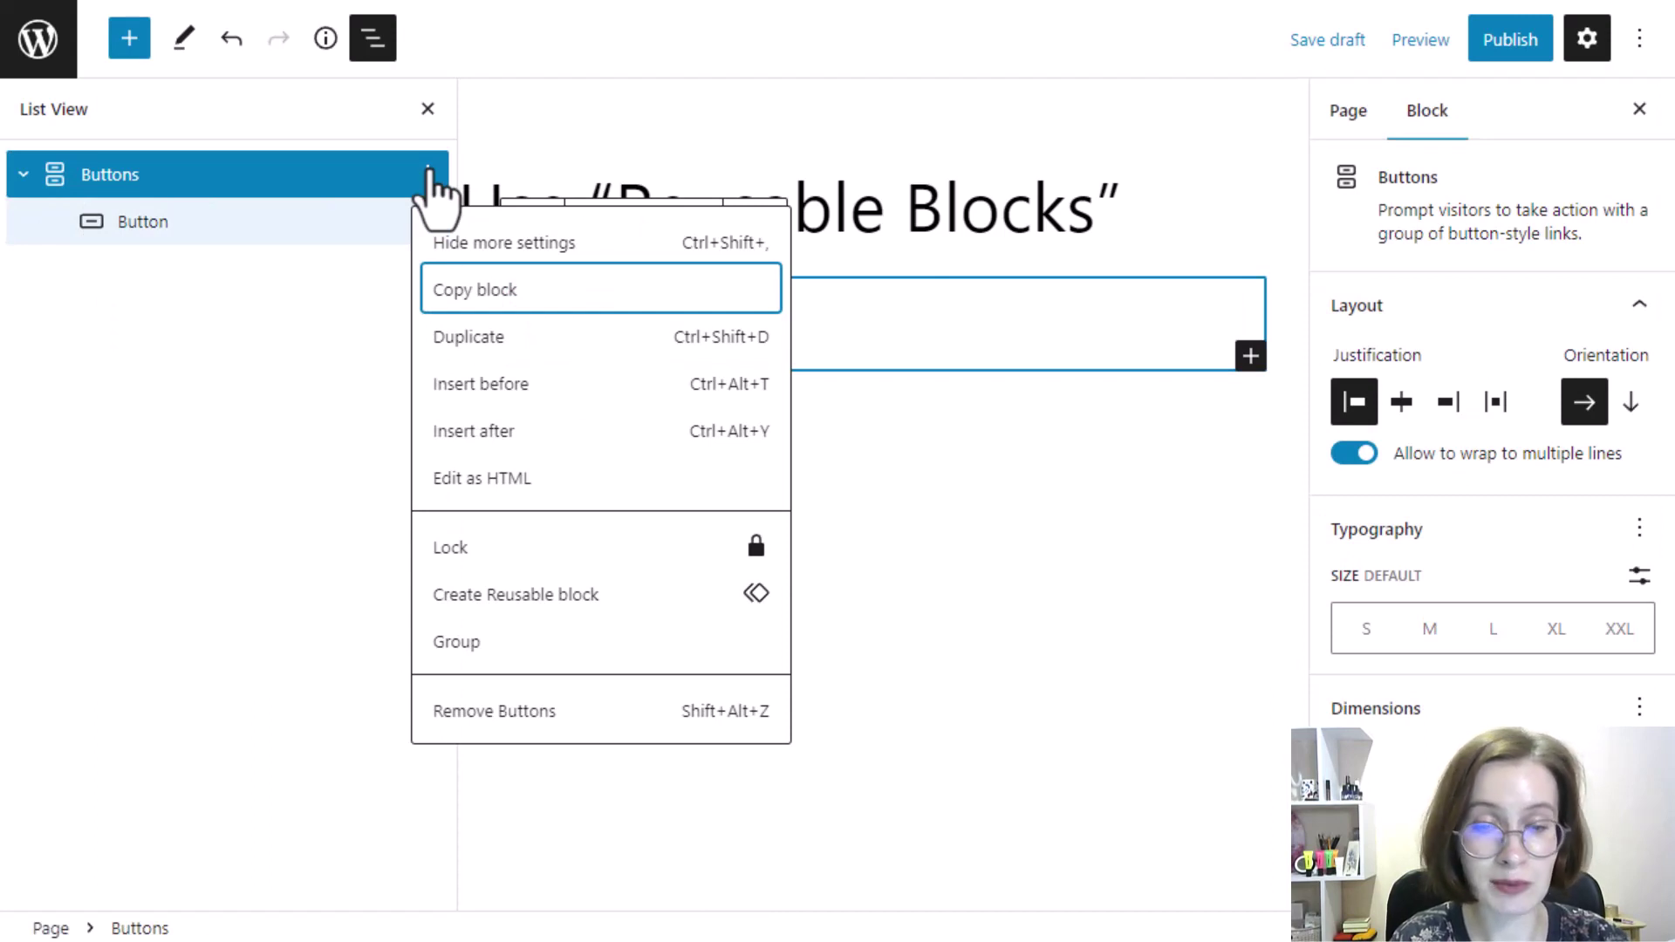
left_click(550, 602)
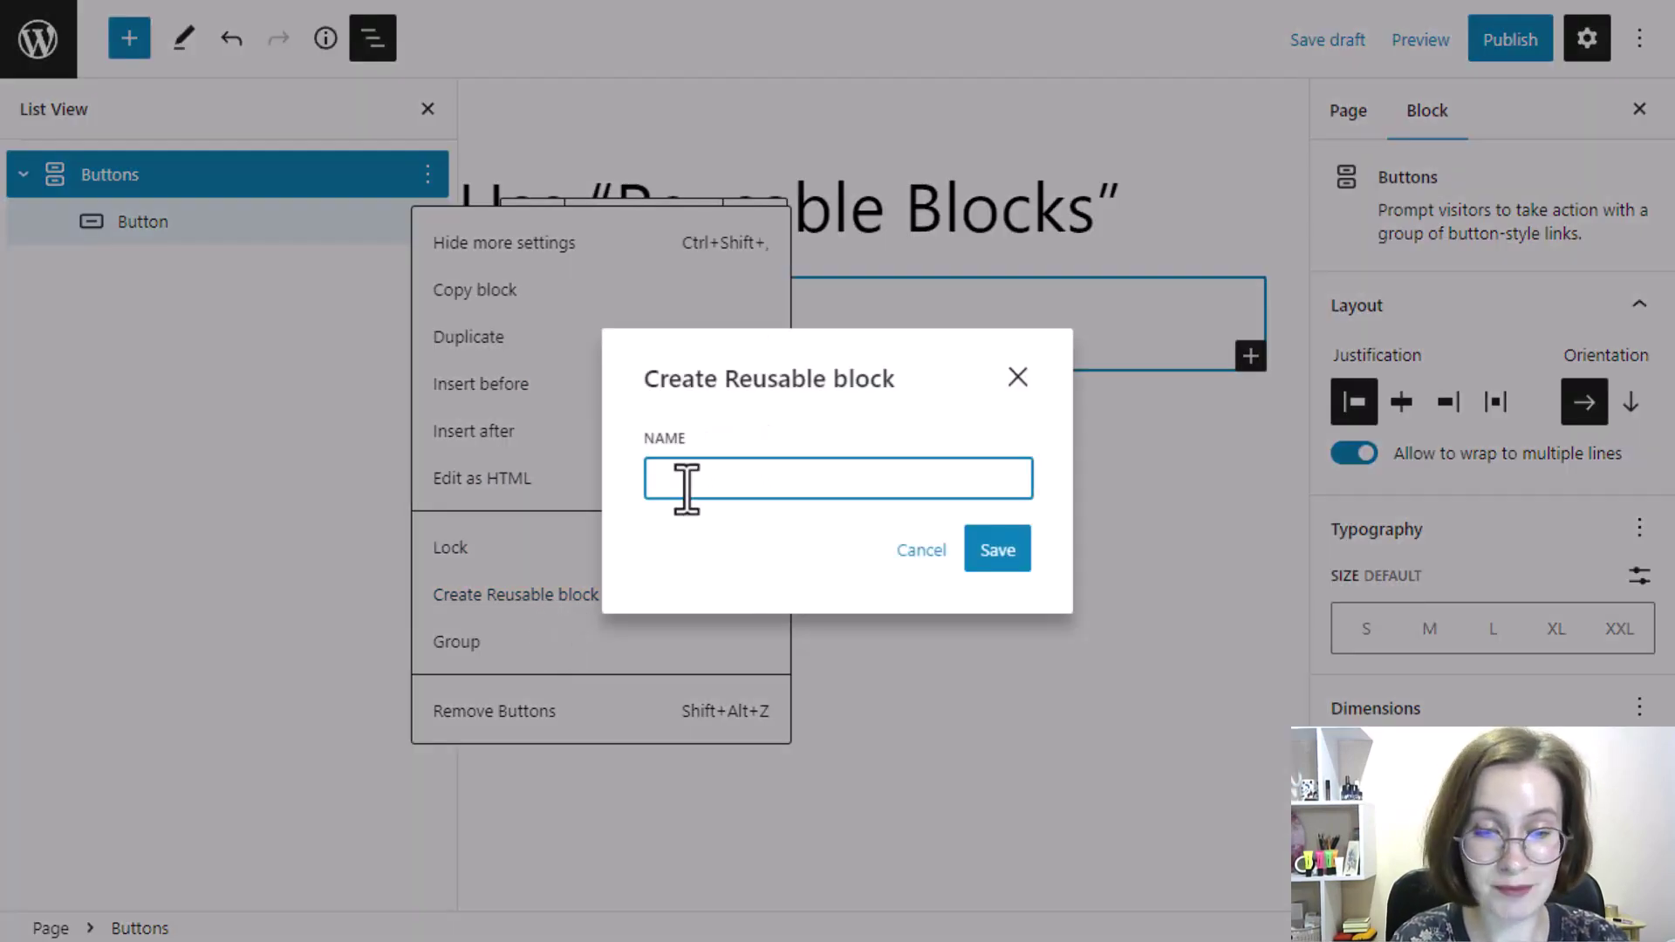
type("Button#")
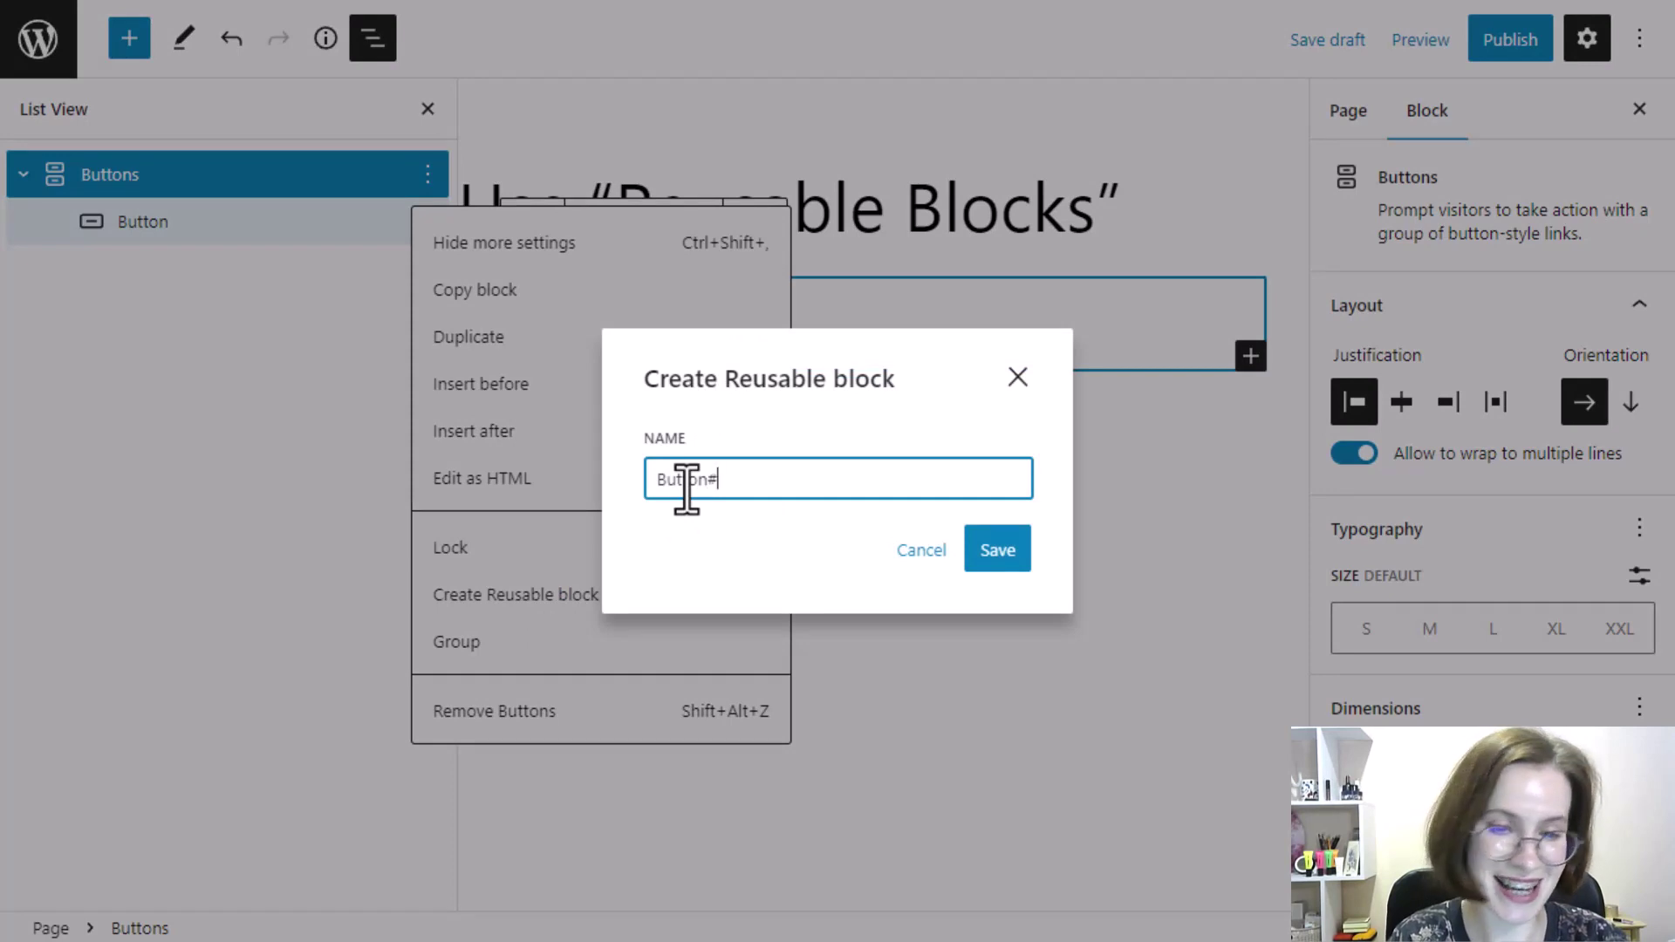
type("1")
left_click(998, 556)
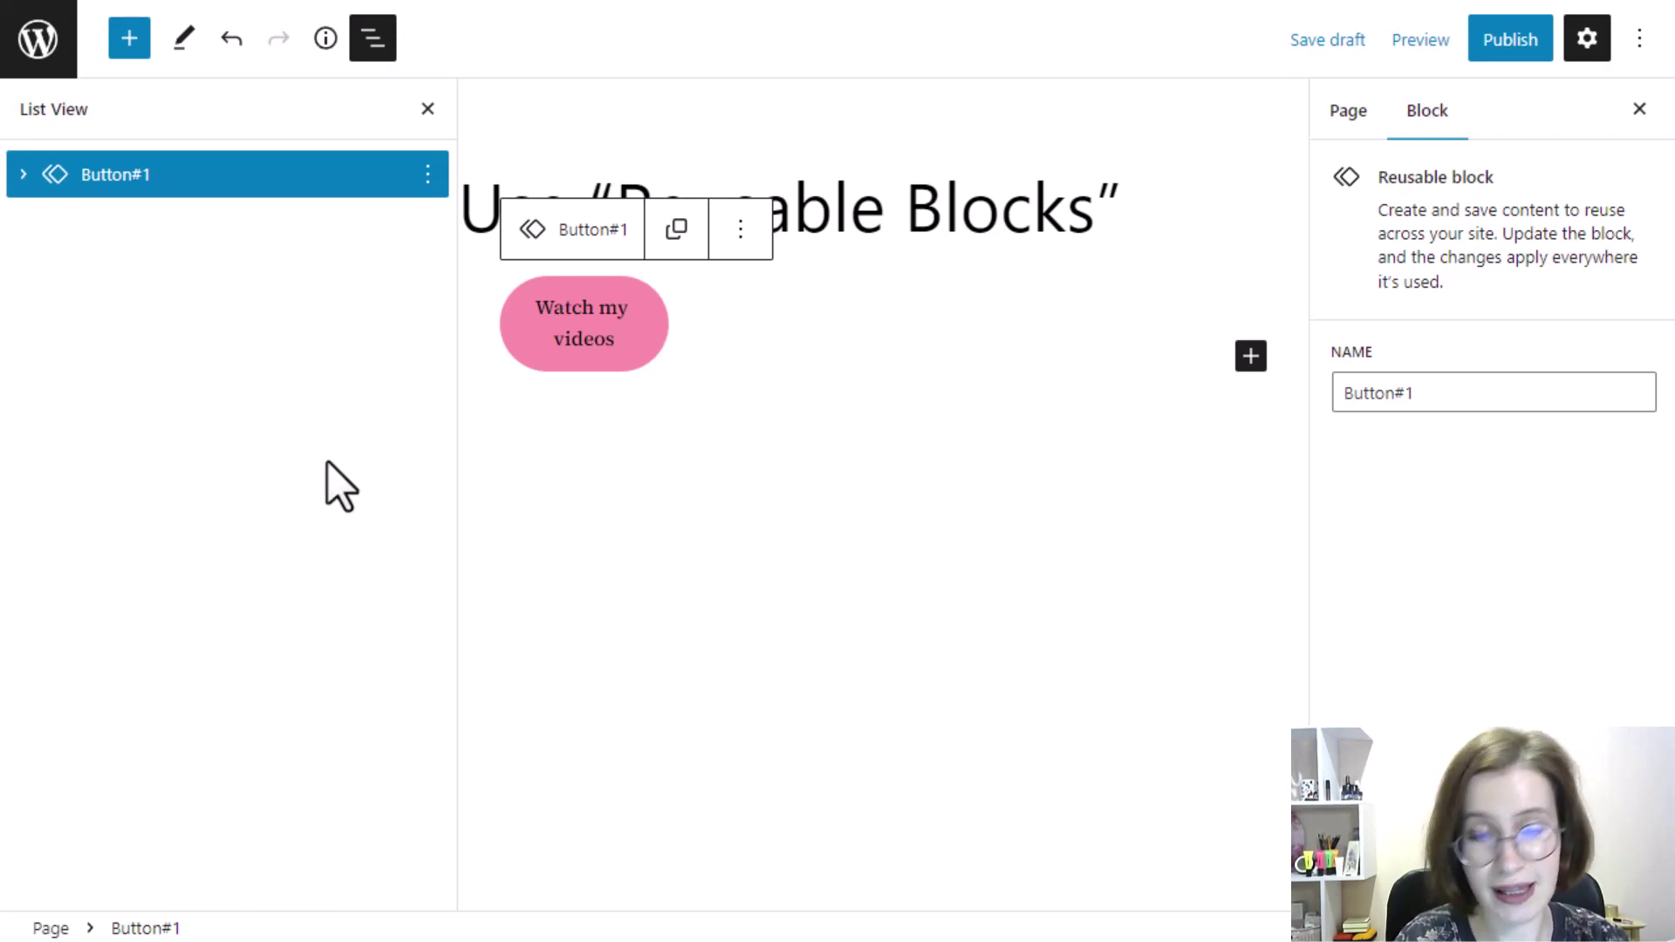
left_click(428, 110)
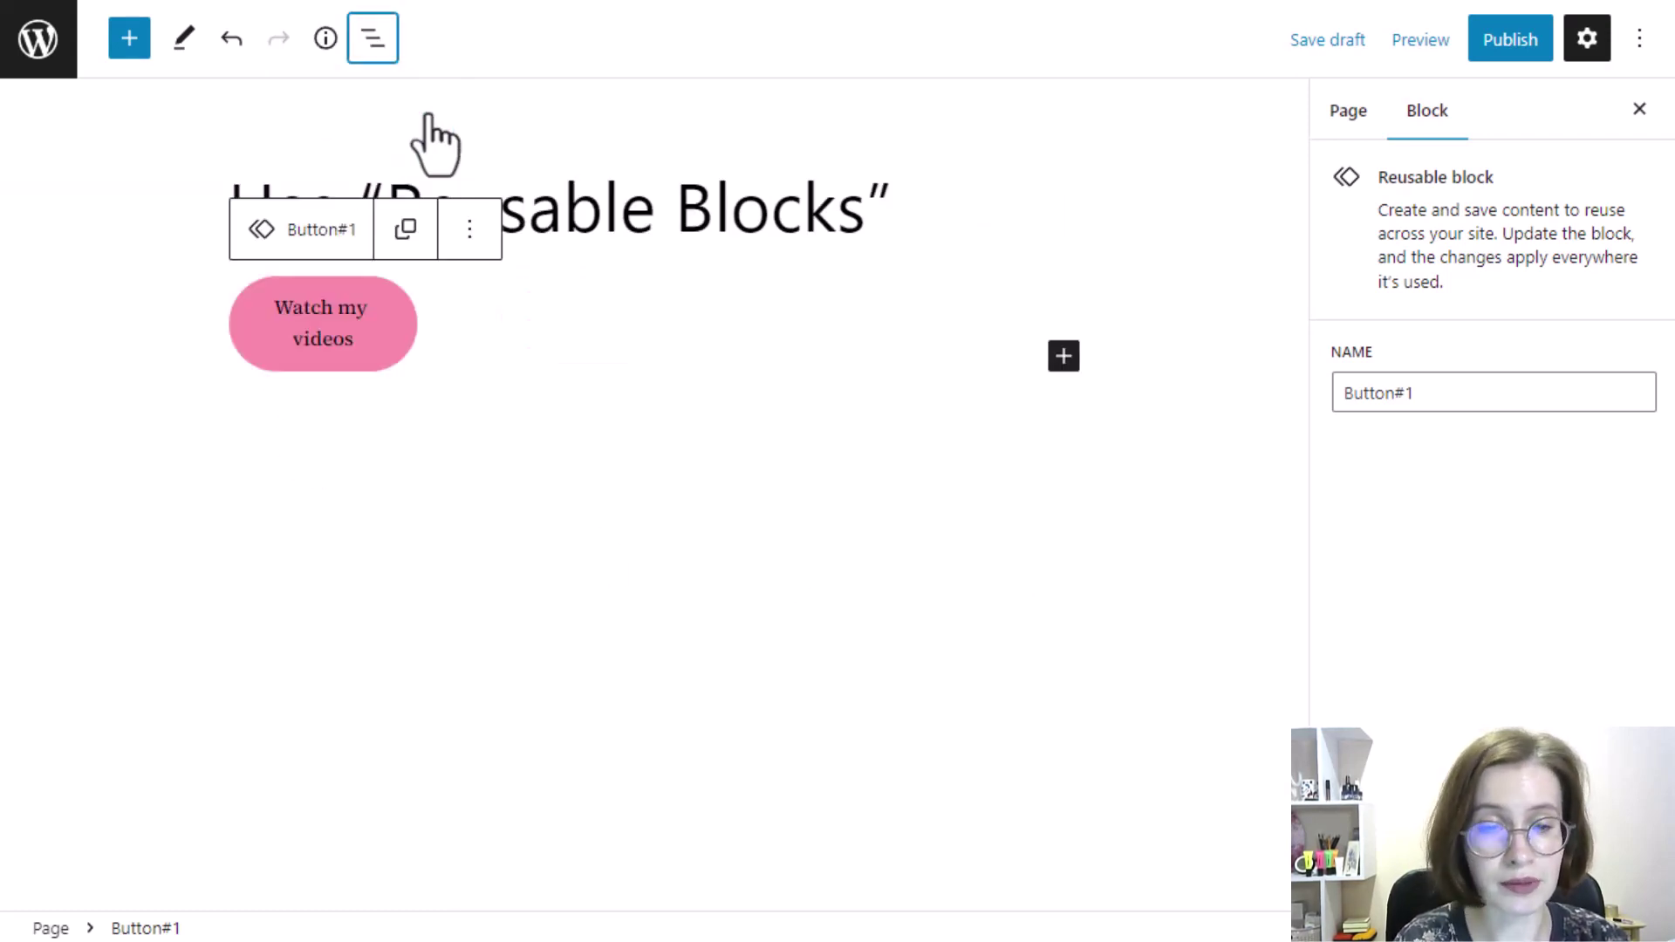
- Open the full block inserter and display its reusable blocks
left_click(1062, 358)
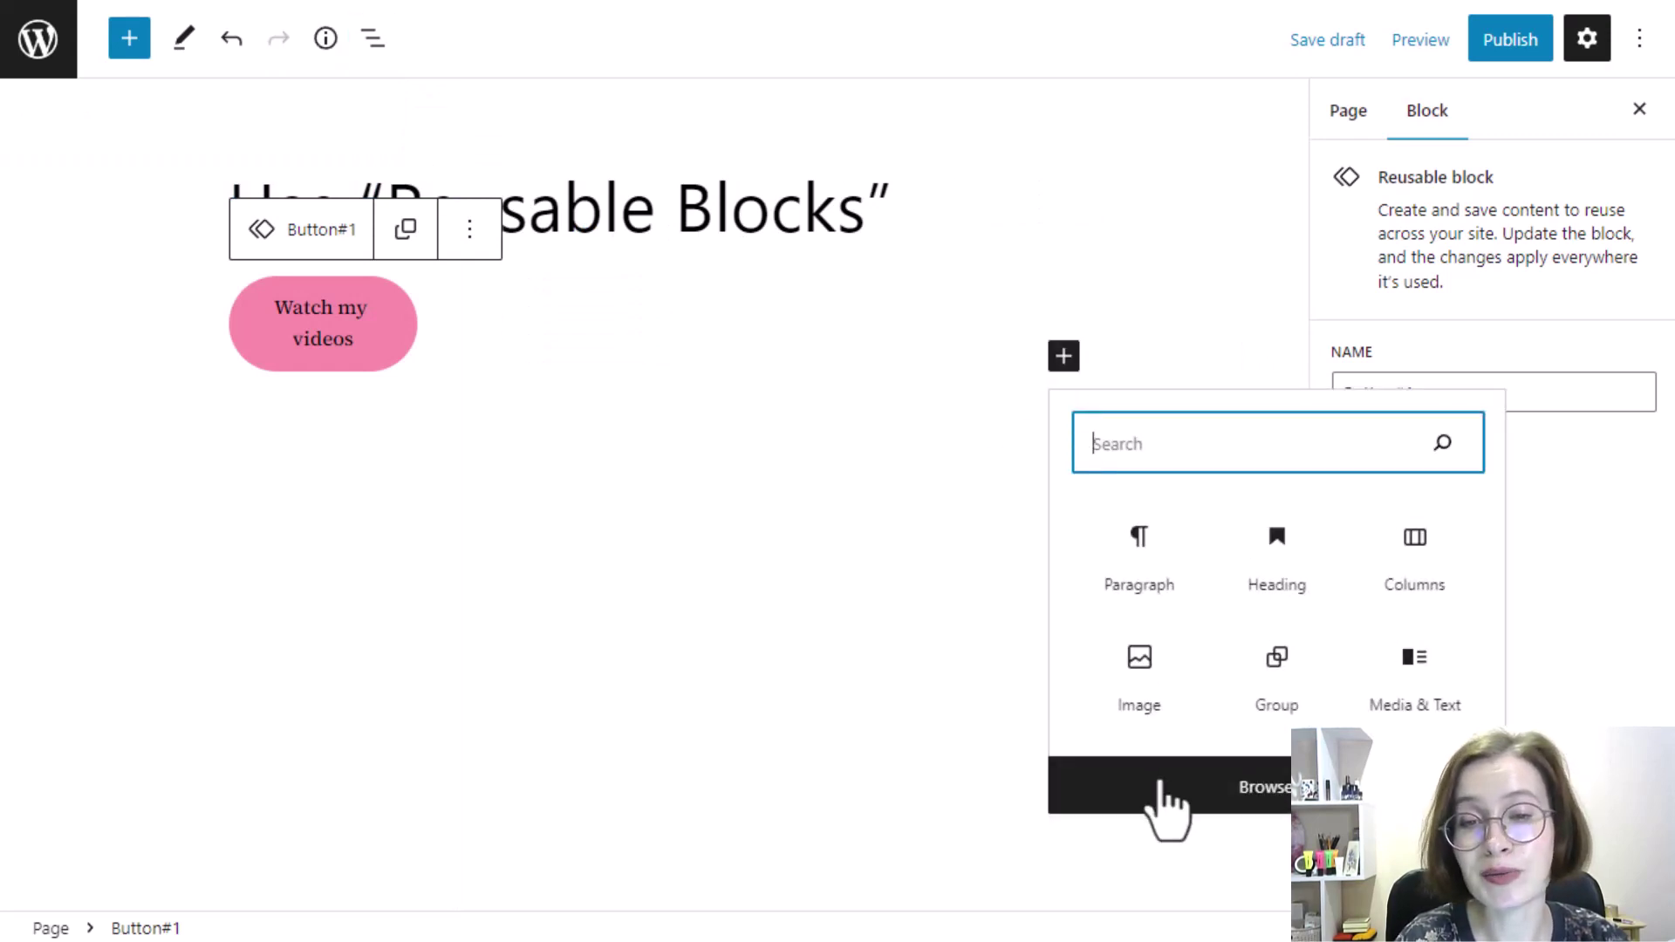
left_click(1164, 795)
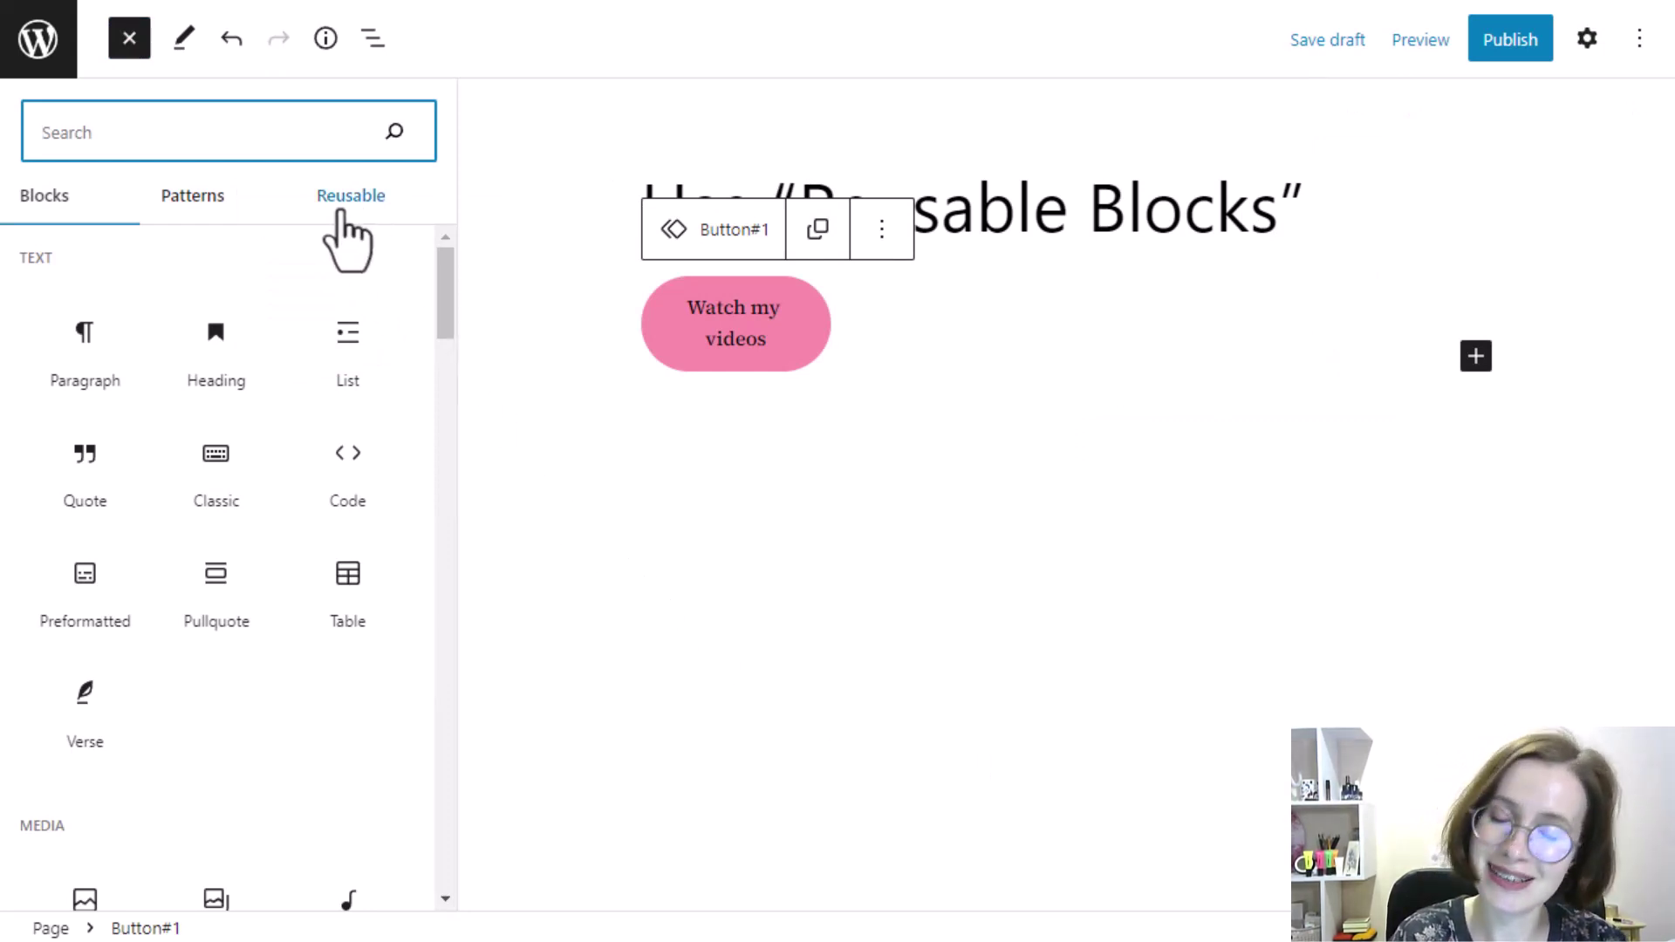
left_click(349, 196)
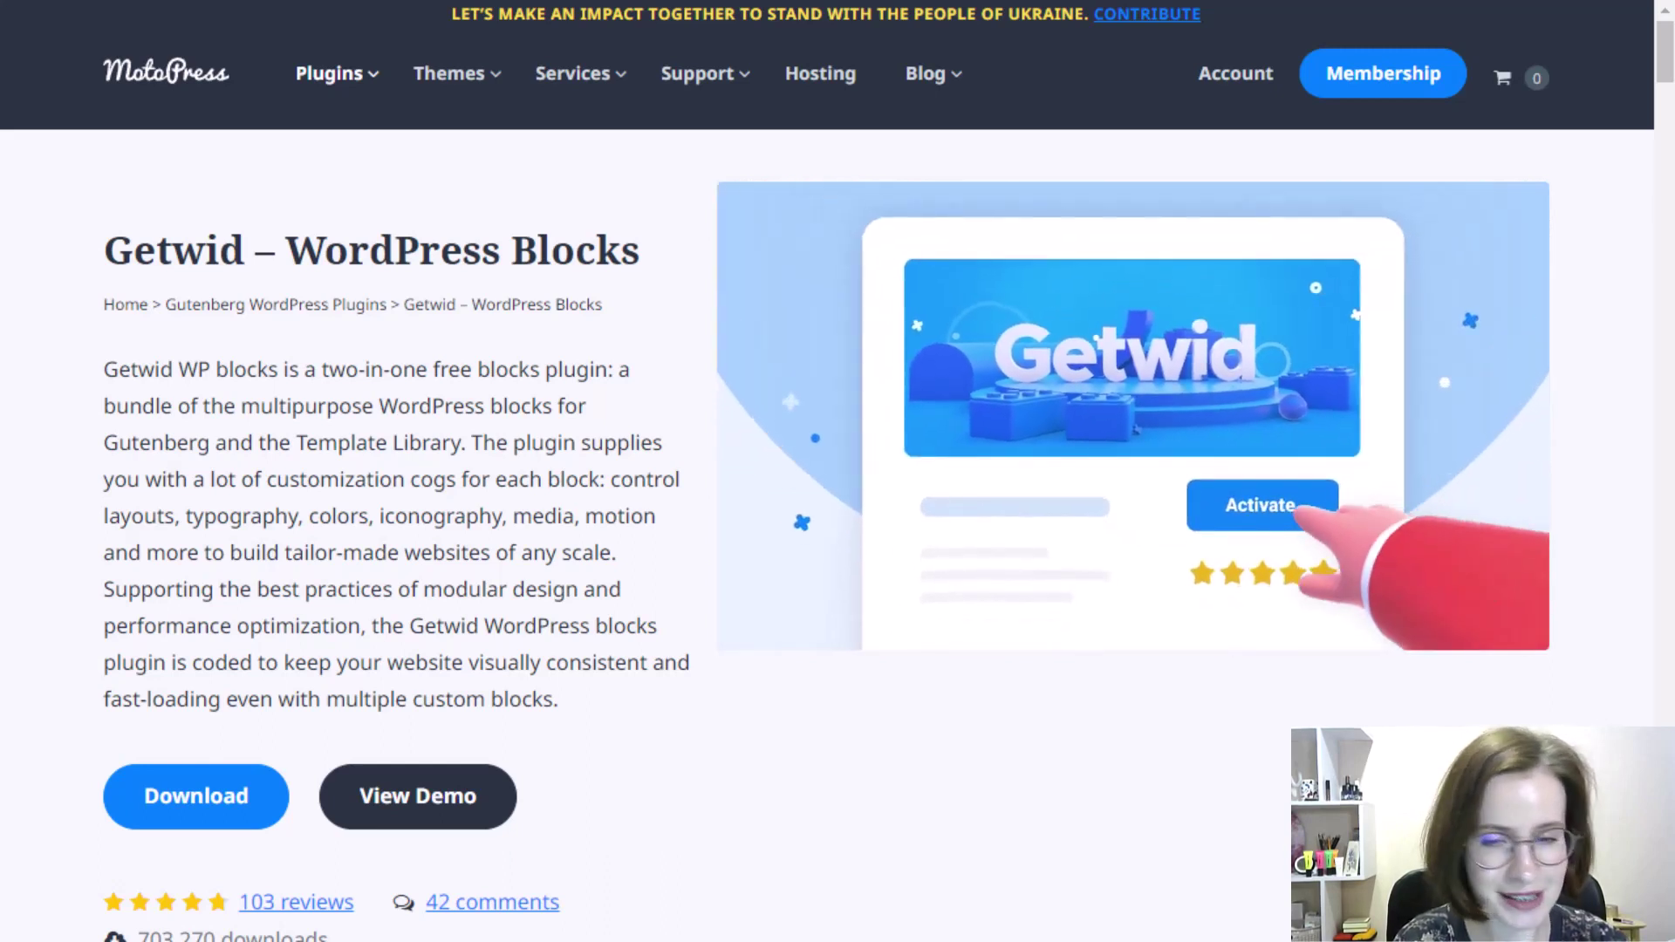
- Switch to the MotoPress website and look through the Getwid – WordPress Blocks plugin page
scroll(1668, 70, "down", 1)
scroll(1668, 69, "down", 3)
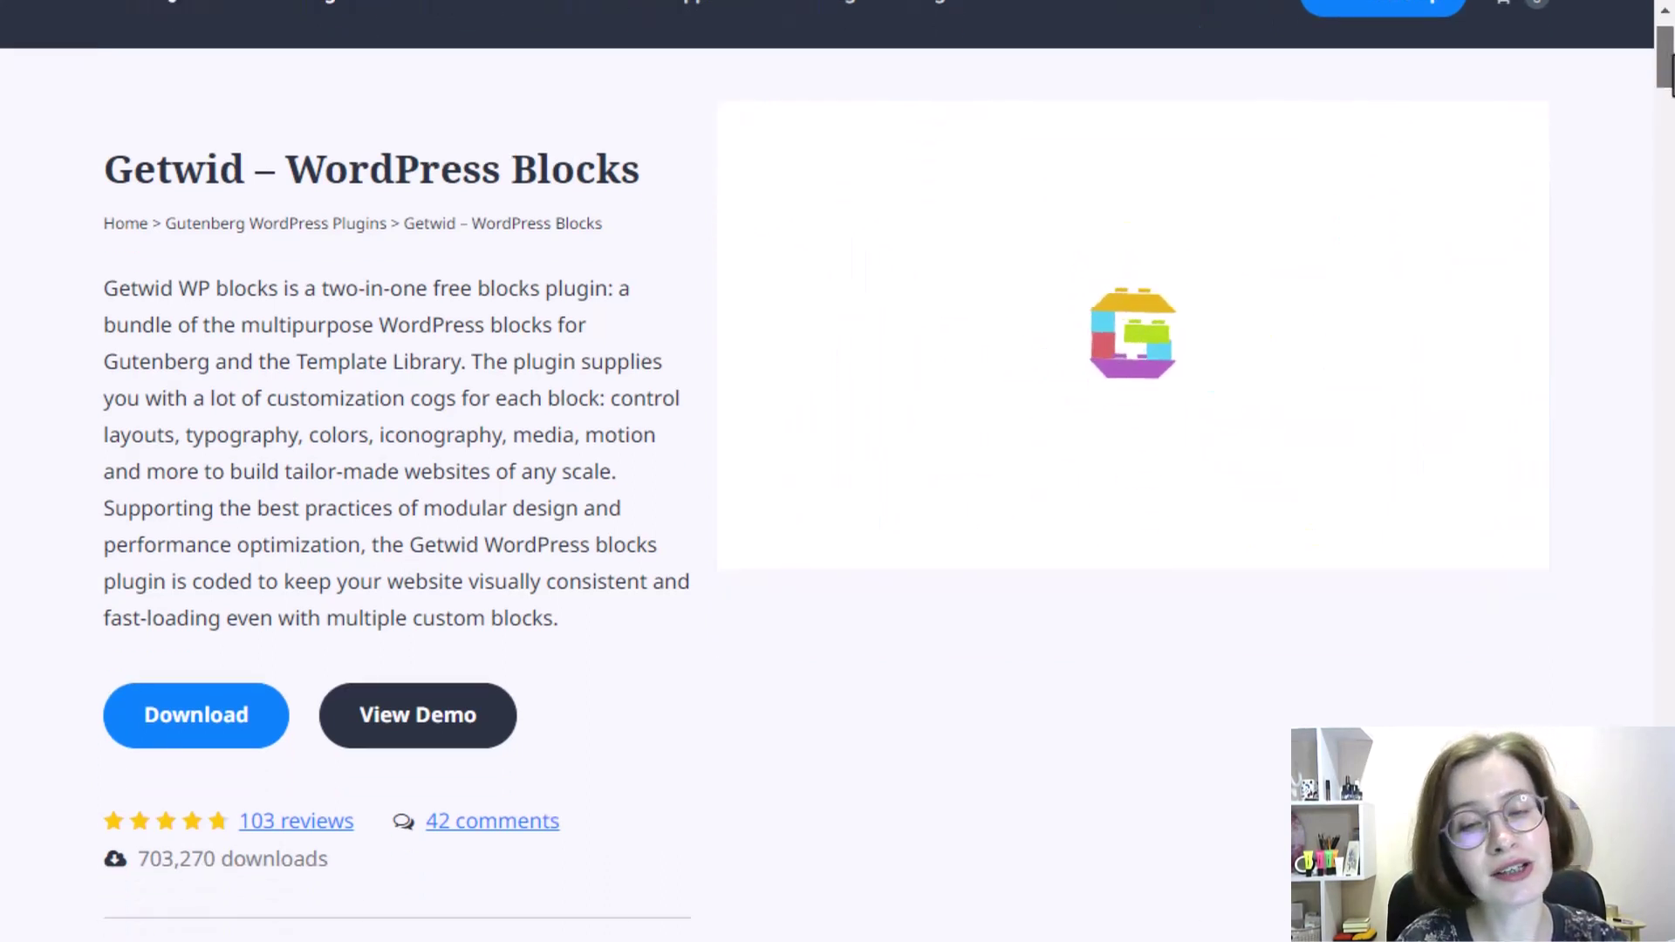